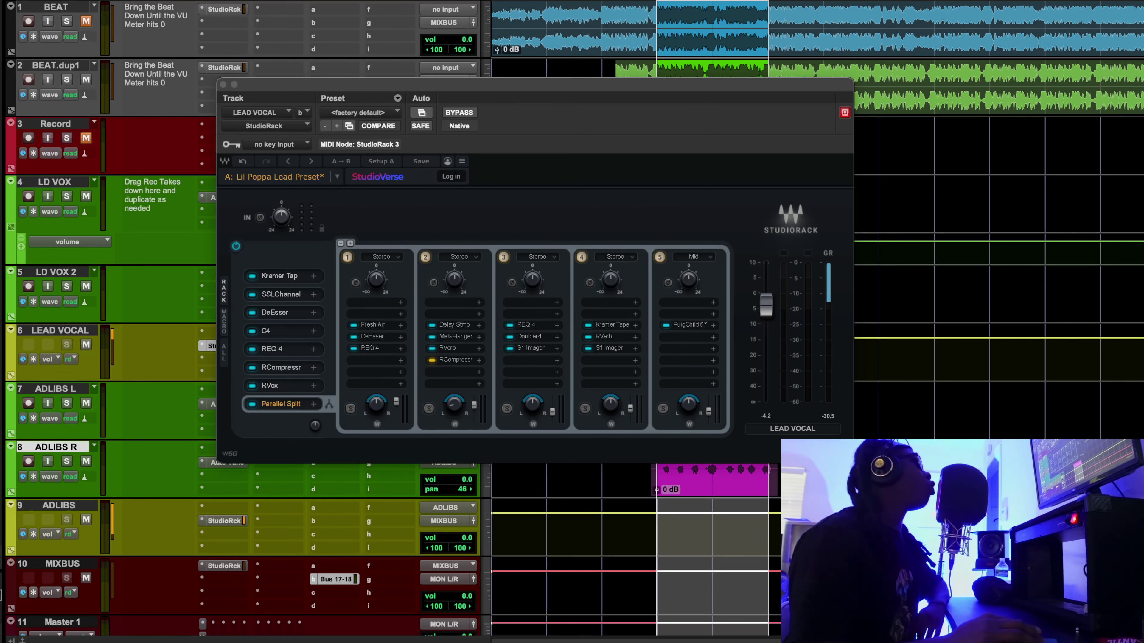
# Audition the LEAD VOCAL StudioRack chain (Lil Poppa Lead Preset) with the beat, then close its window
pyautogui.press('space')
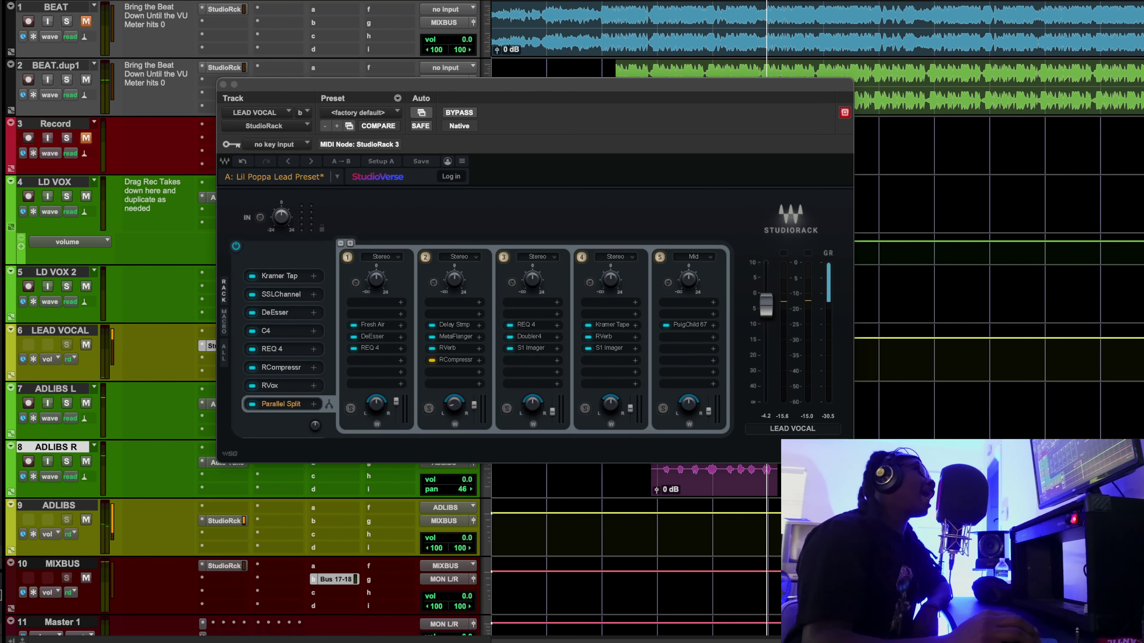
pyautogui.click(223, 85)
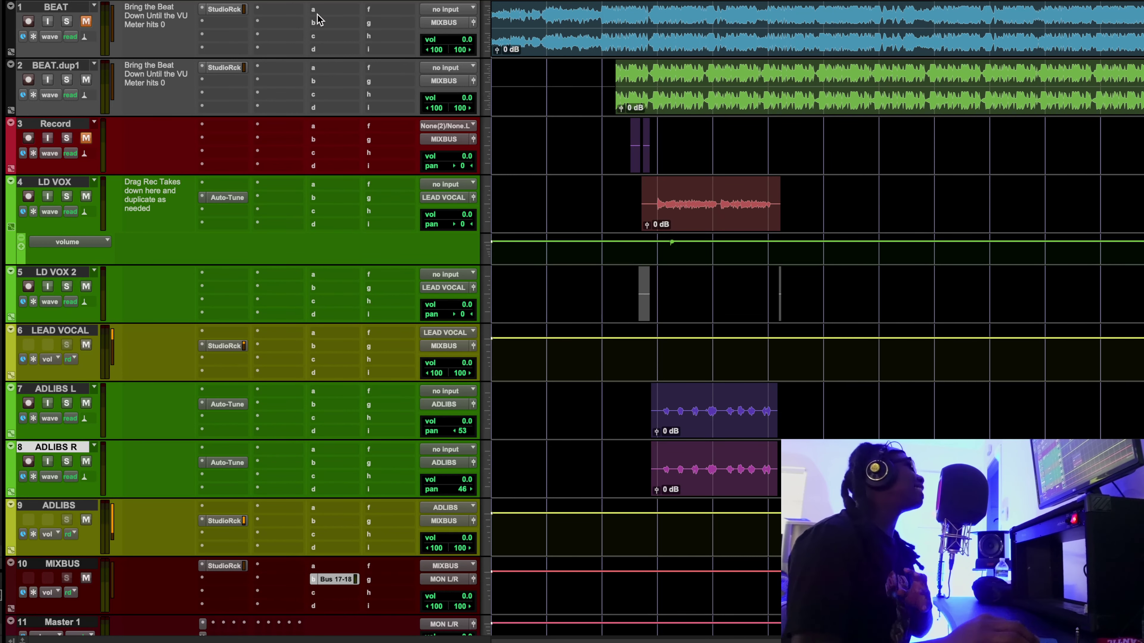
# Mute ADLIBS, ADLIBS R, ADLIBS L and BEAT.dup1, unmute BEAT, and start playback
pyautogui.click(86, 519)
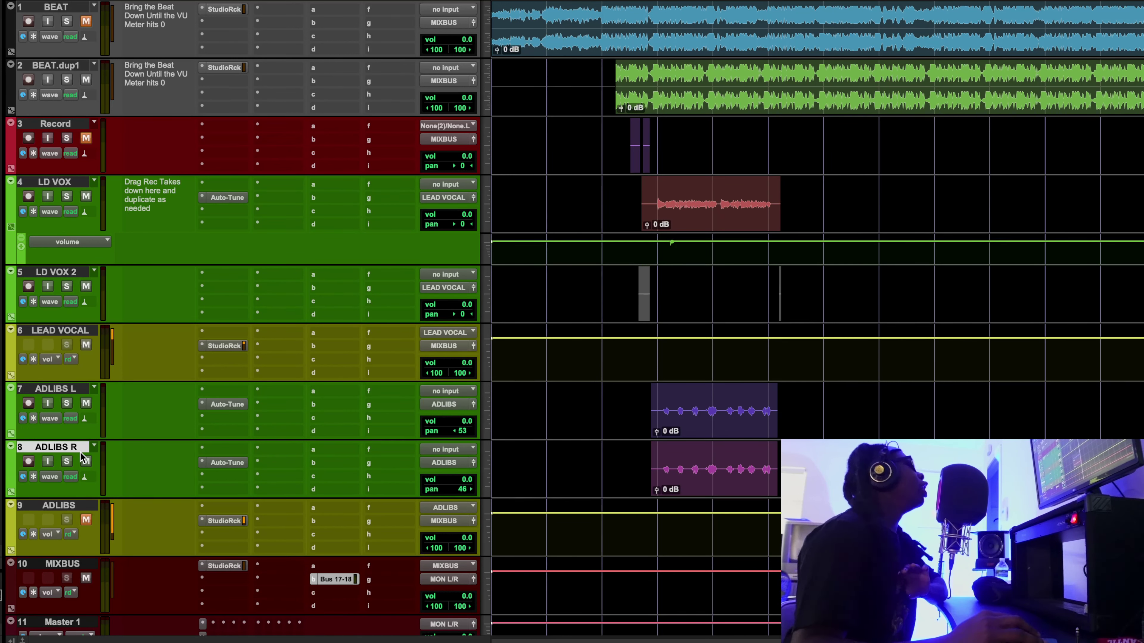
pyautogui.click(87, 462)
pyautogui.click(86, 402)
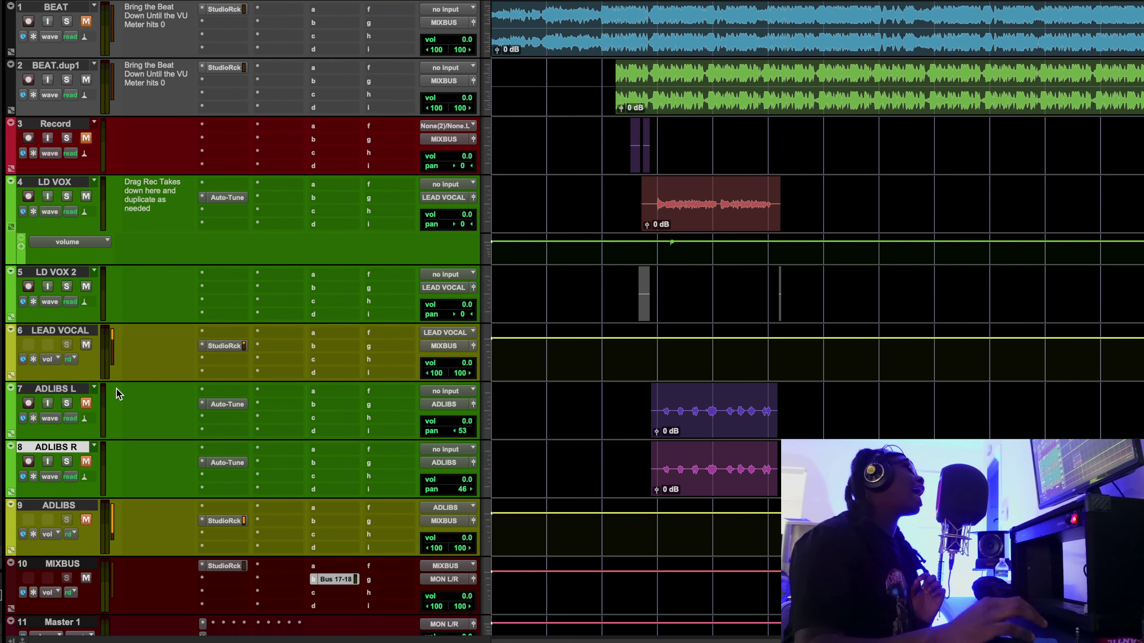
pyautogui.click(90, 21)
pyautogui.click(87, 80)
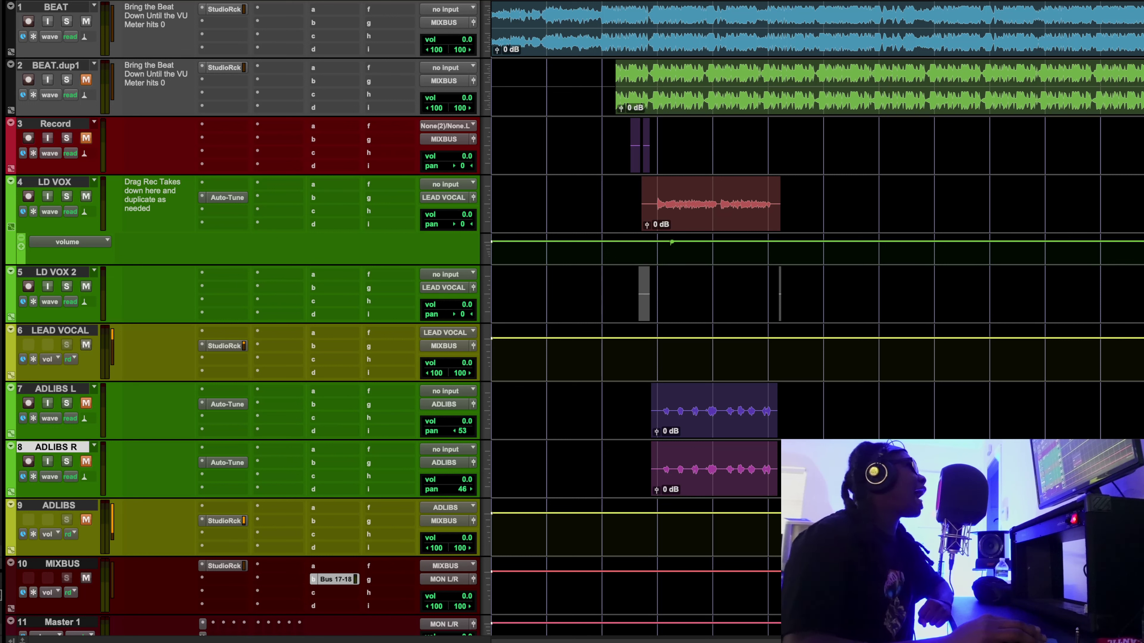
pyautogui.press('space')
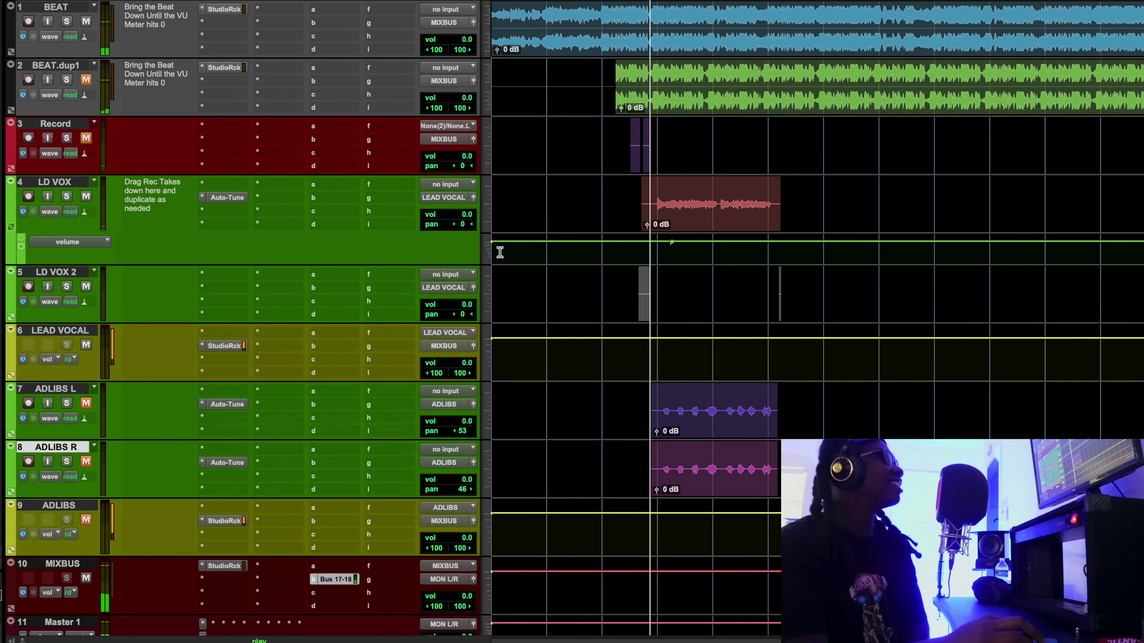
# Lower LEAD VOCAL's volume fader to -1.3 dB
pyautogui.click(455, 364)
pyautogui.moveTo(454, 364); pyautogui.dragTo(454, 366)
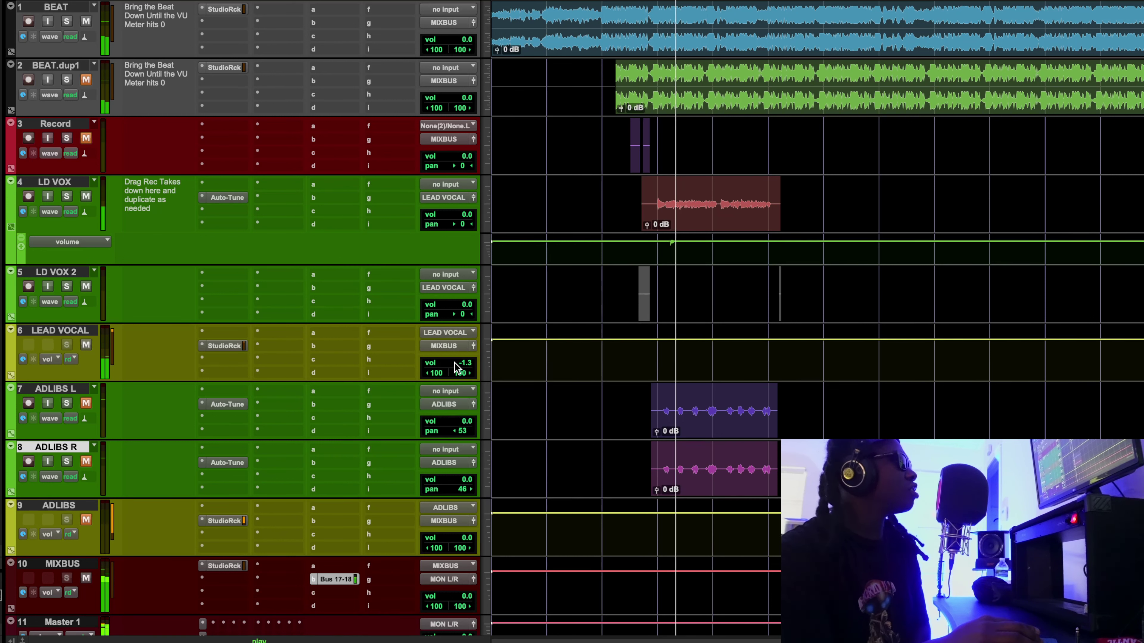
pyautogui.click(456, 363)
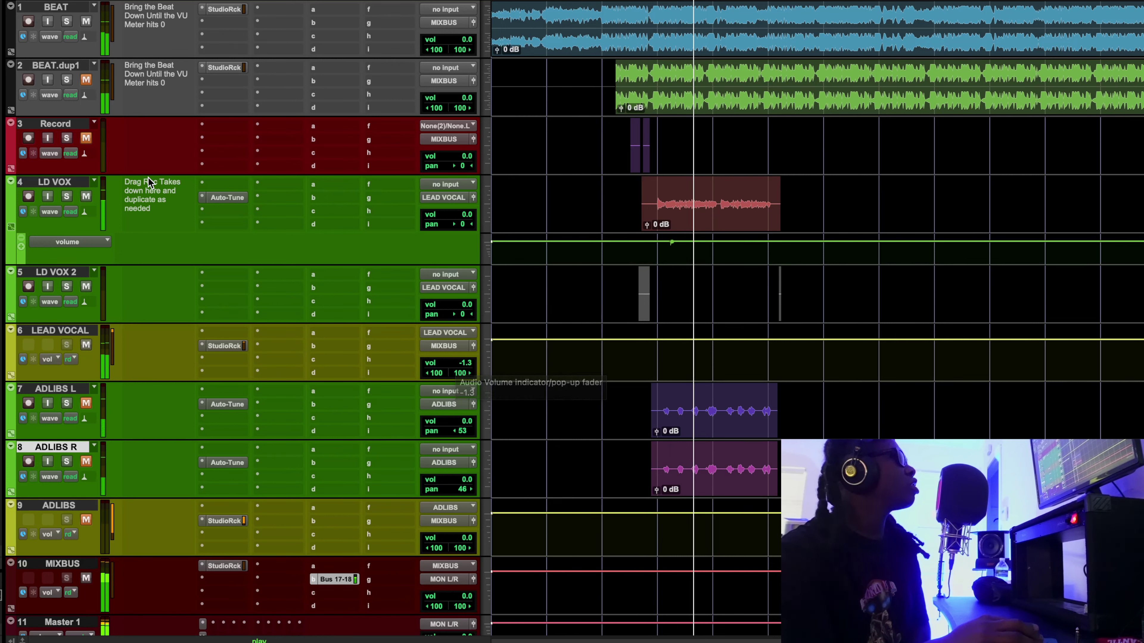
# Toggle LD VOX's mute on and off twice to compare the vocal, then stop playback
pyautogui.click(86, 197)
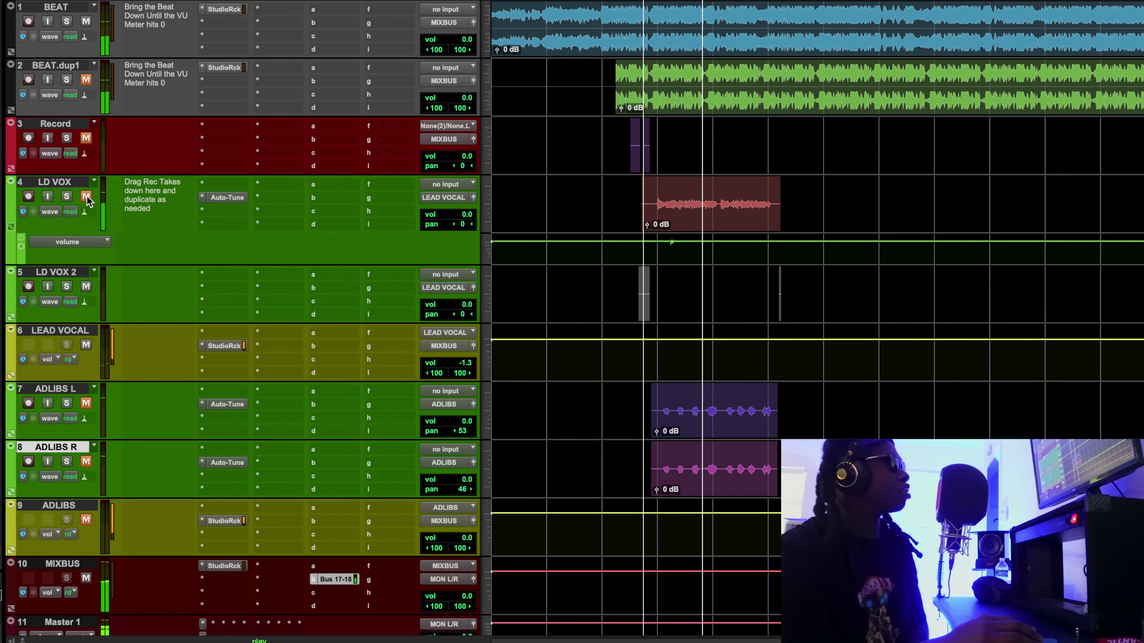
pyautogui.click(87, 197)
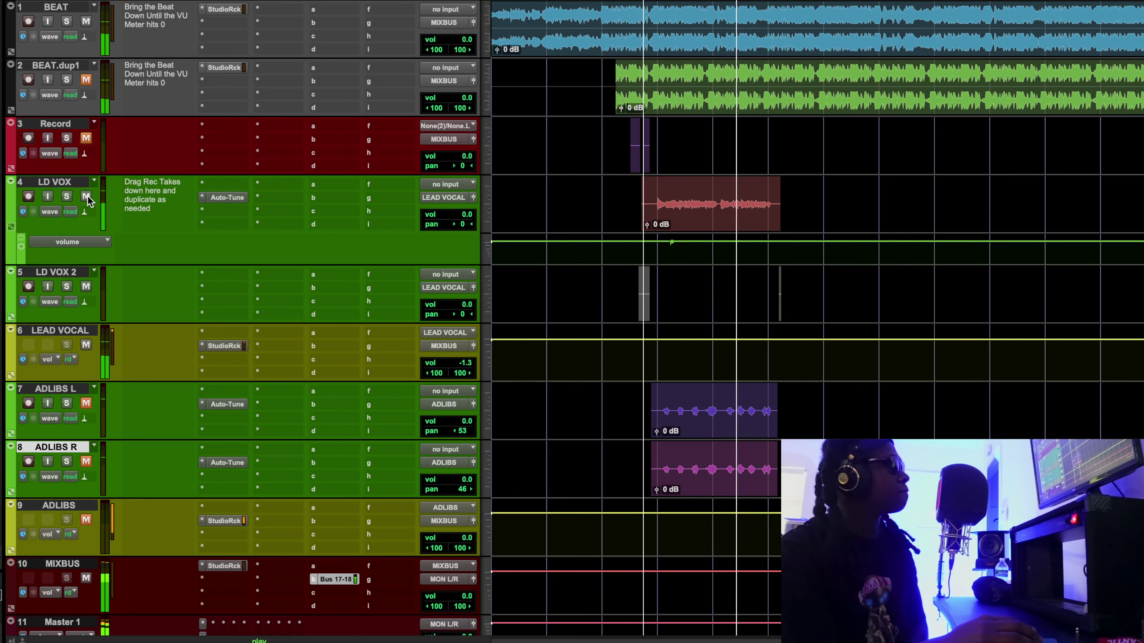
pyautogui.click(86, 196)
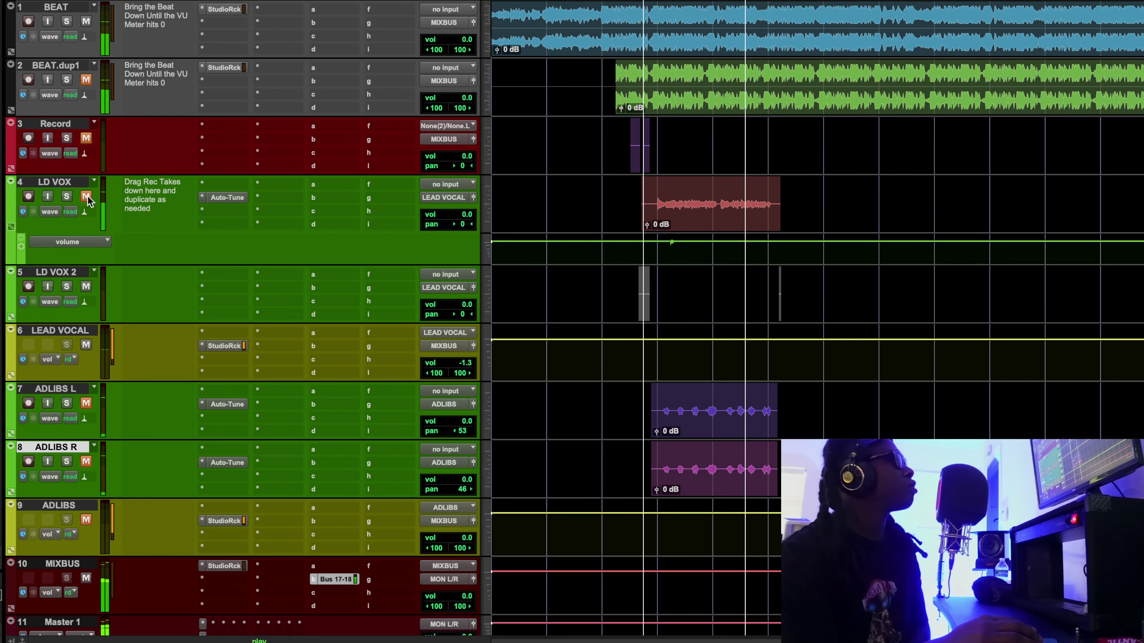
pyautogui.click(86, 197)
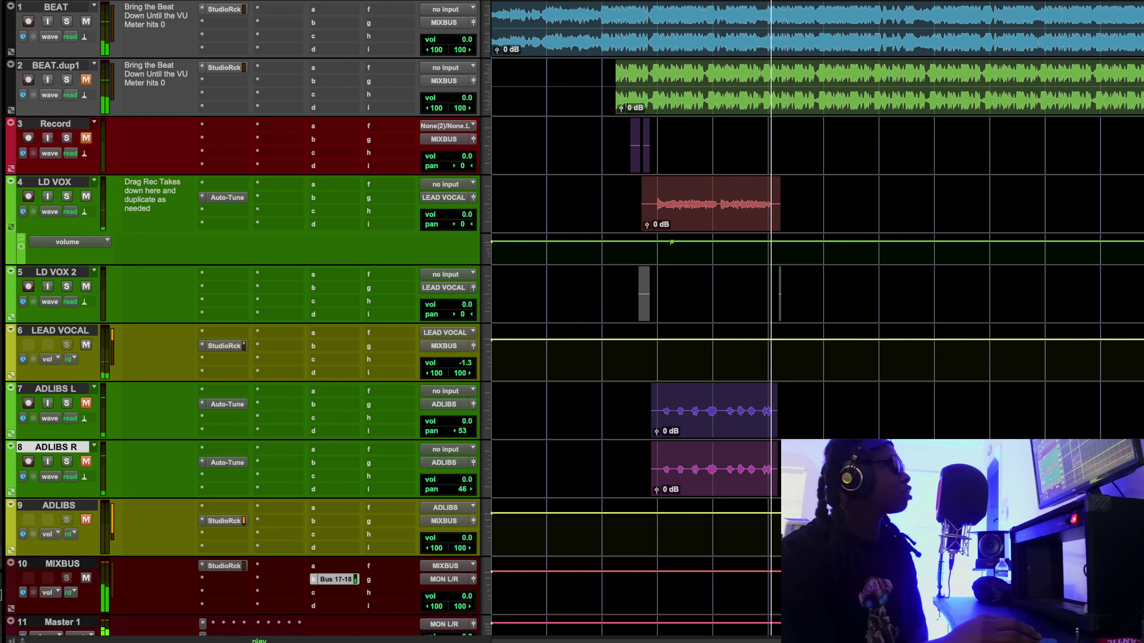
pyautogui.press('space')
pyautogui.press('space')
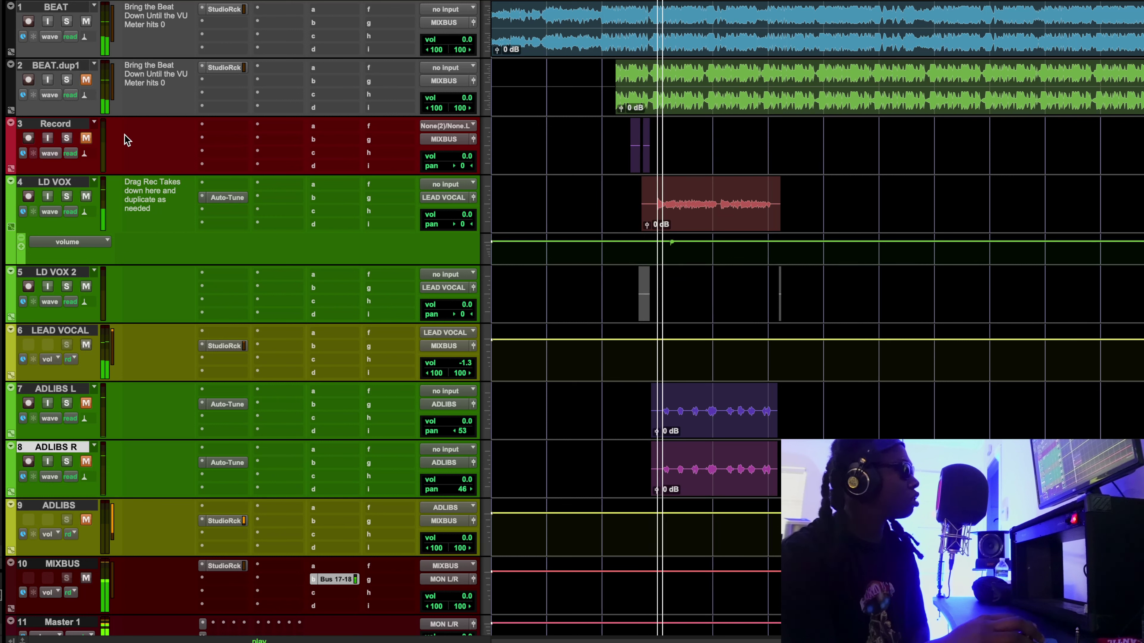
# Compare LD VOX muted once more, stop, and select the timeline range over the vocal clips
pyautogui.click(87, 199)
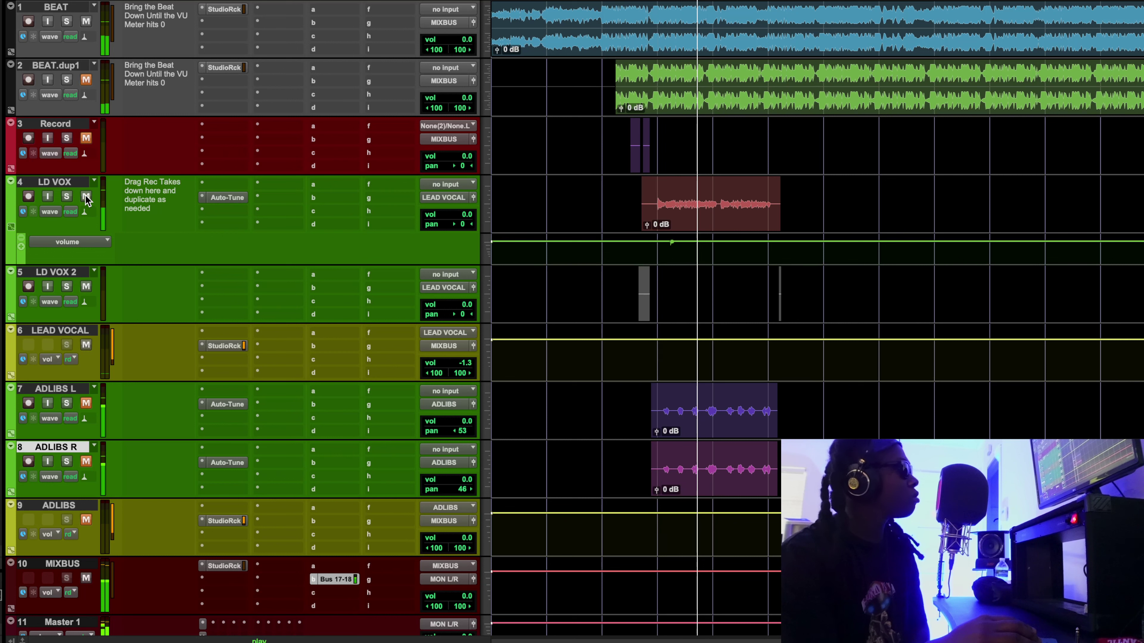
pyautogui.click(86, 199)
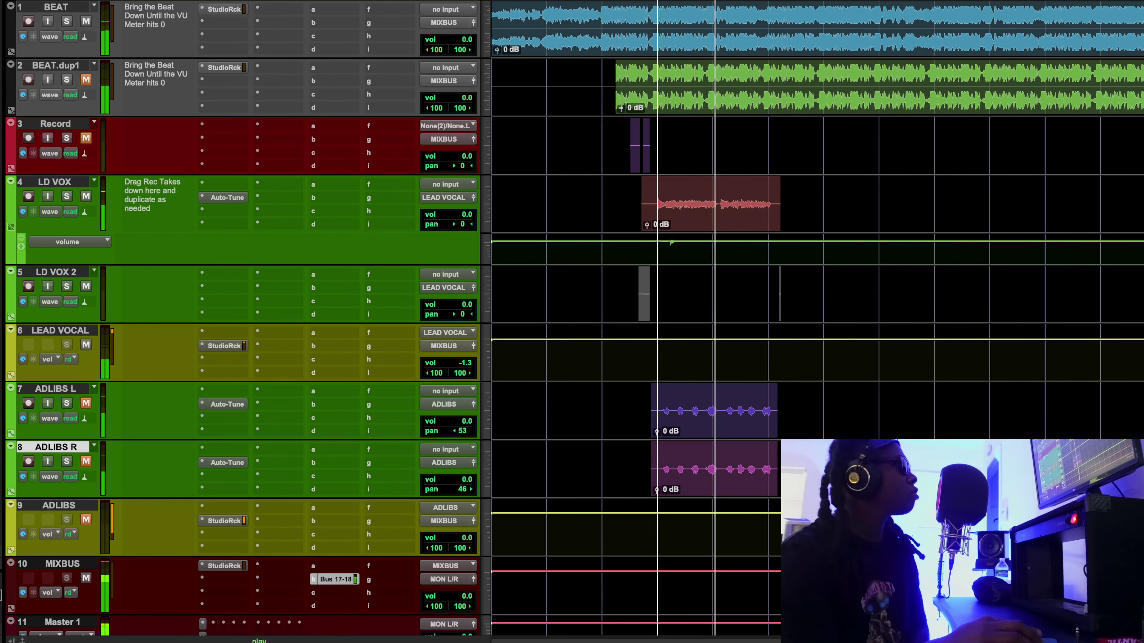
pyautogui.press('space')
pyautogui.moveTo(656, 1); pyautogui.dragTo(768, 5)
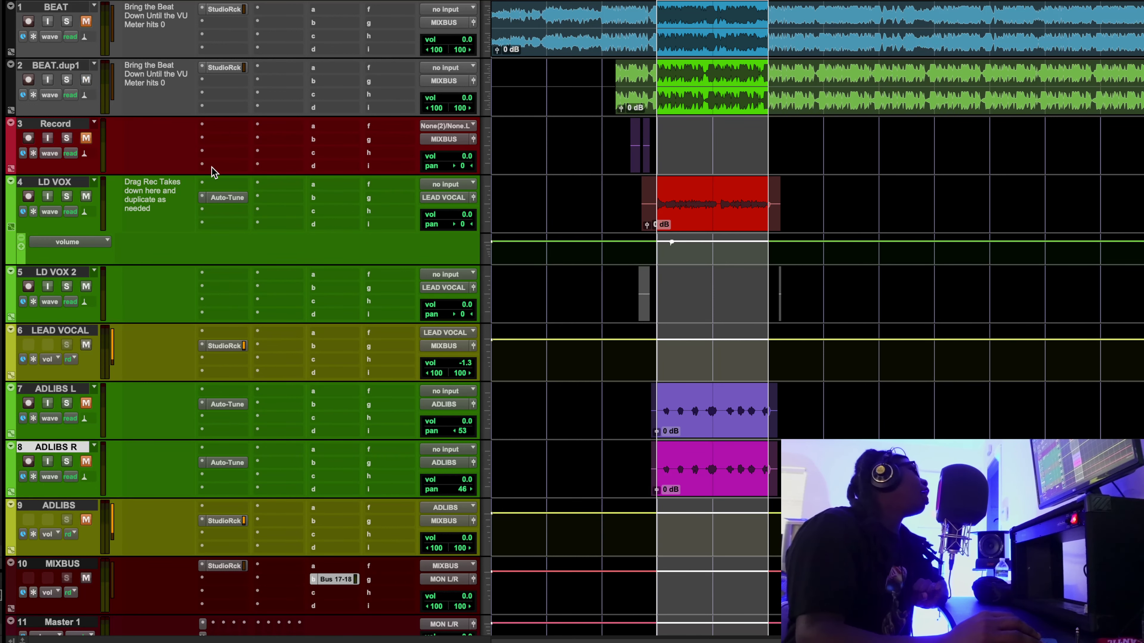
# Open LEAD VOCAL's StudioRack, bypass and re-enable the chain twice during playback, then close it
pyautogui.click(224, 346)
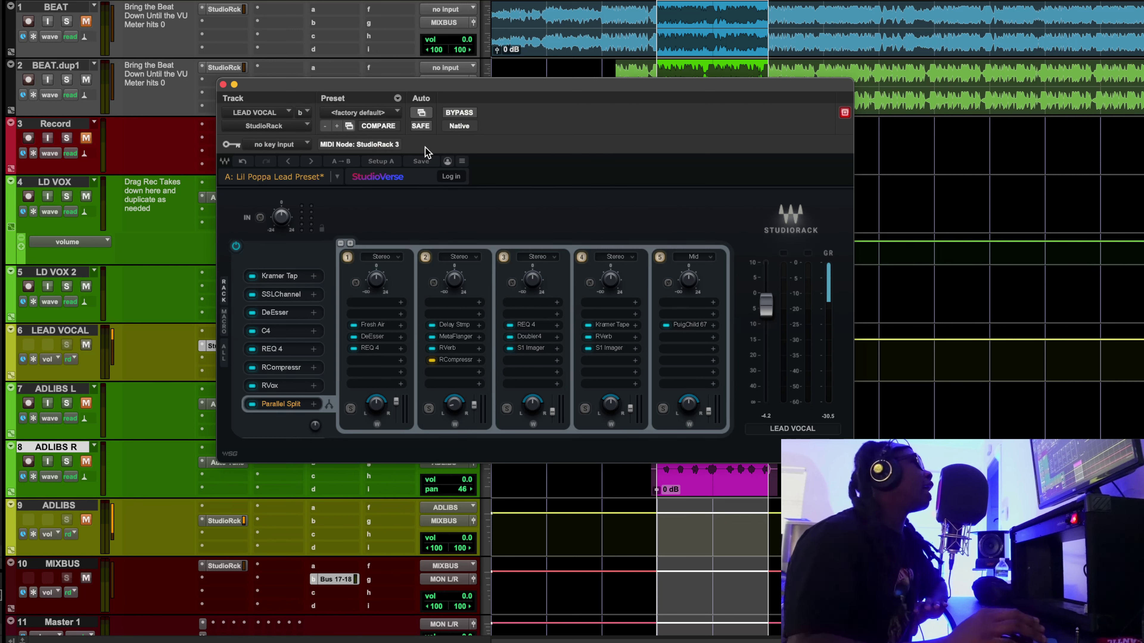
pyautogui.press('space')
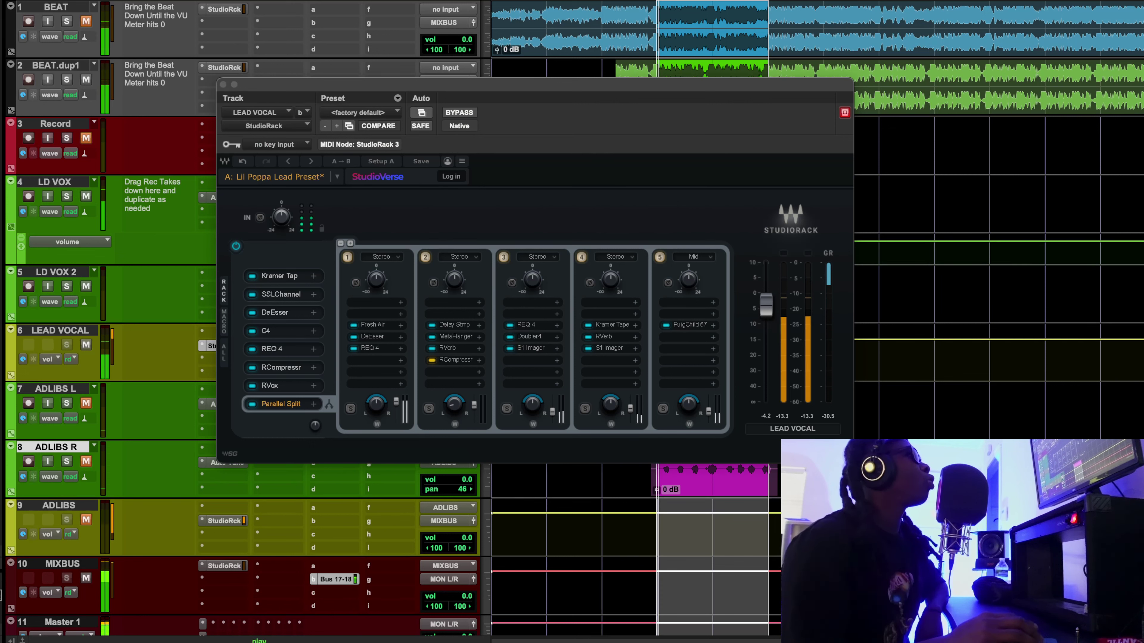
pyautogui.click(454, 112)
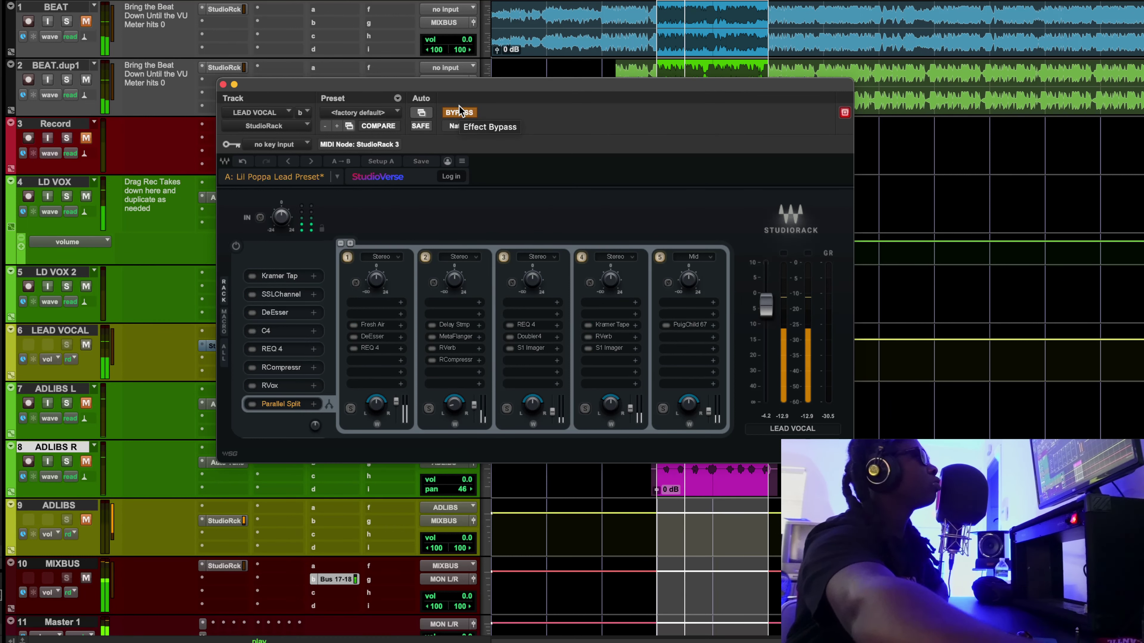
pyautogui.click(454, 116)
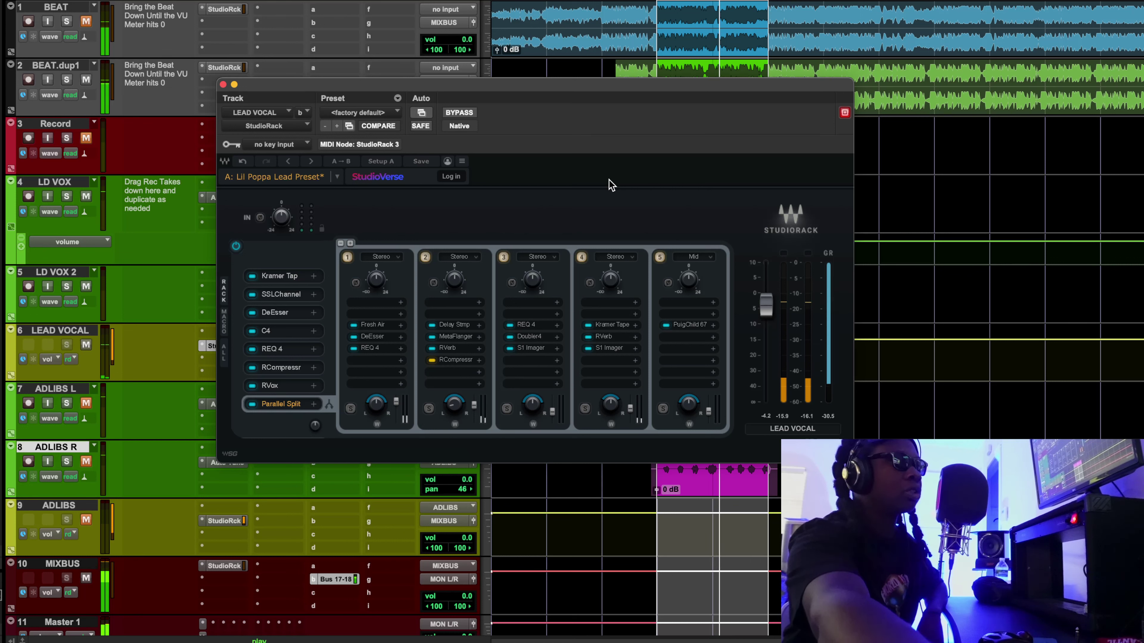
pyautogui.click(468, 115)
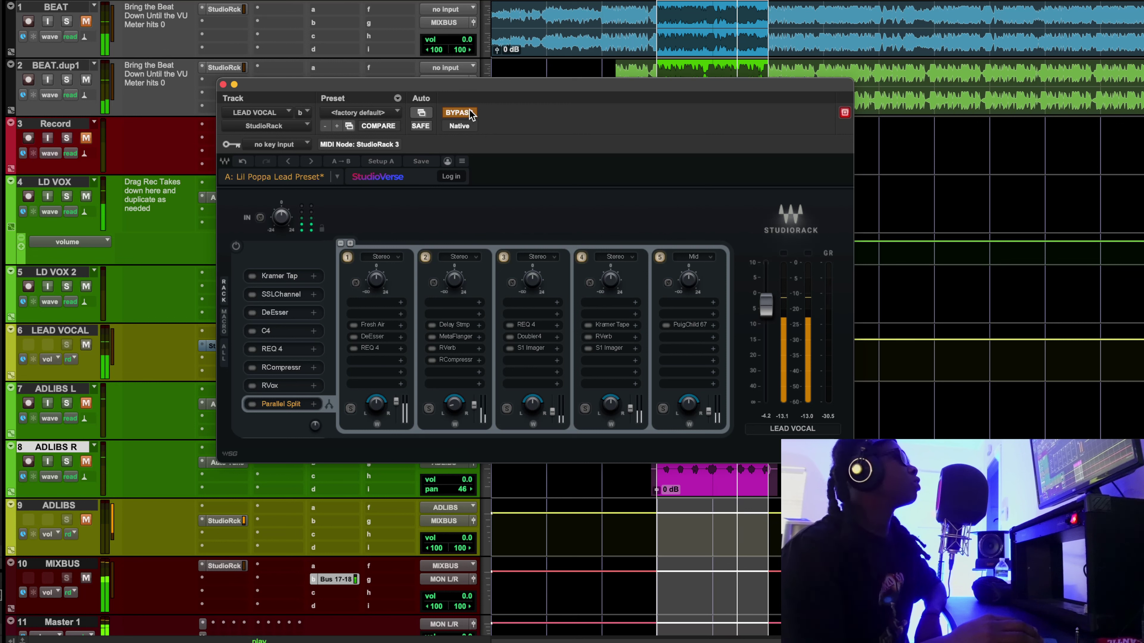
pyautogui.click(470, 112)
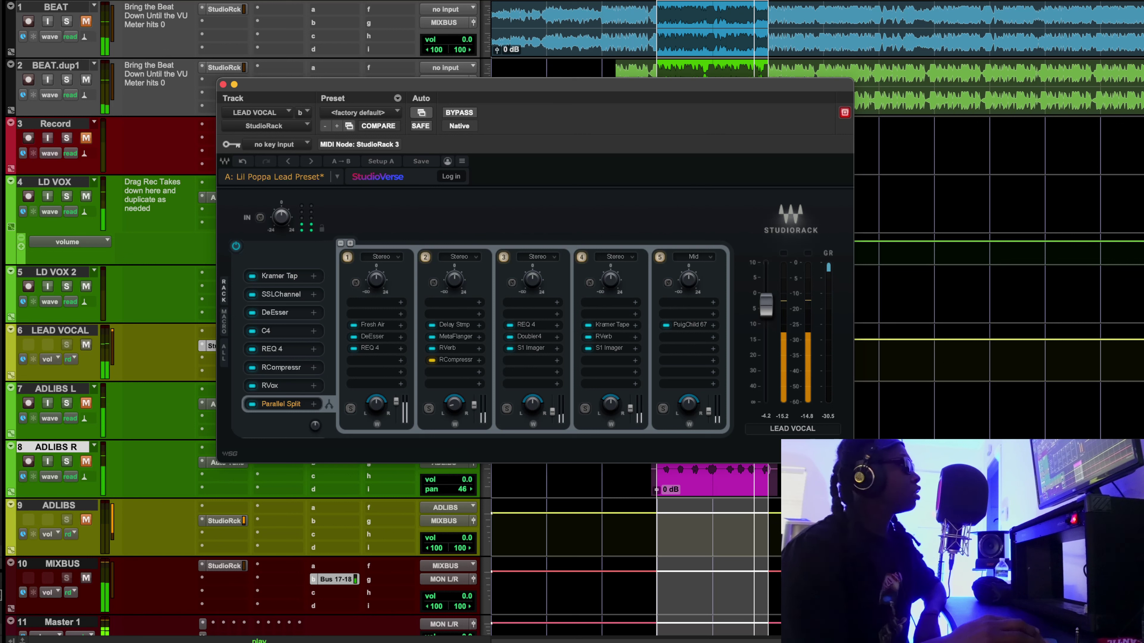
pyautogui.press('space')
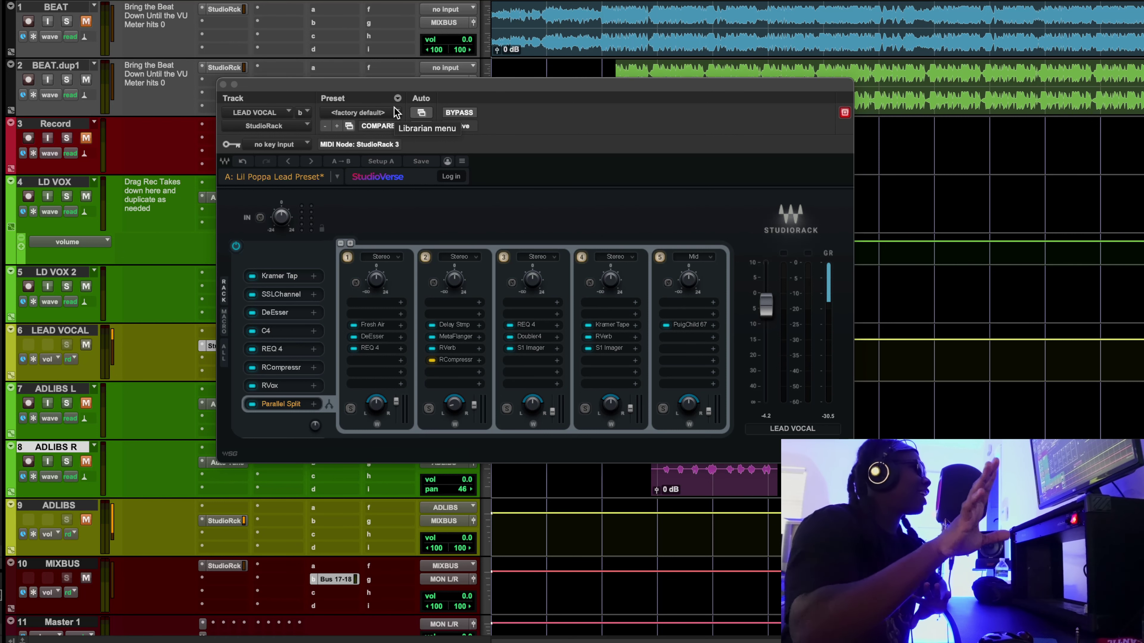
pyautogui.click(223, 84)
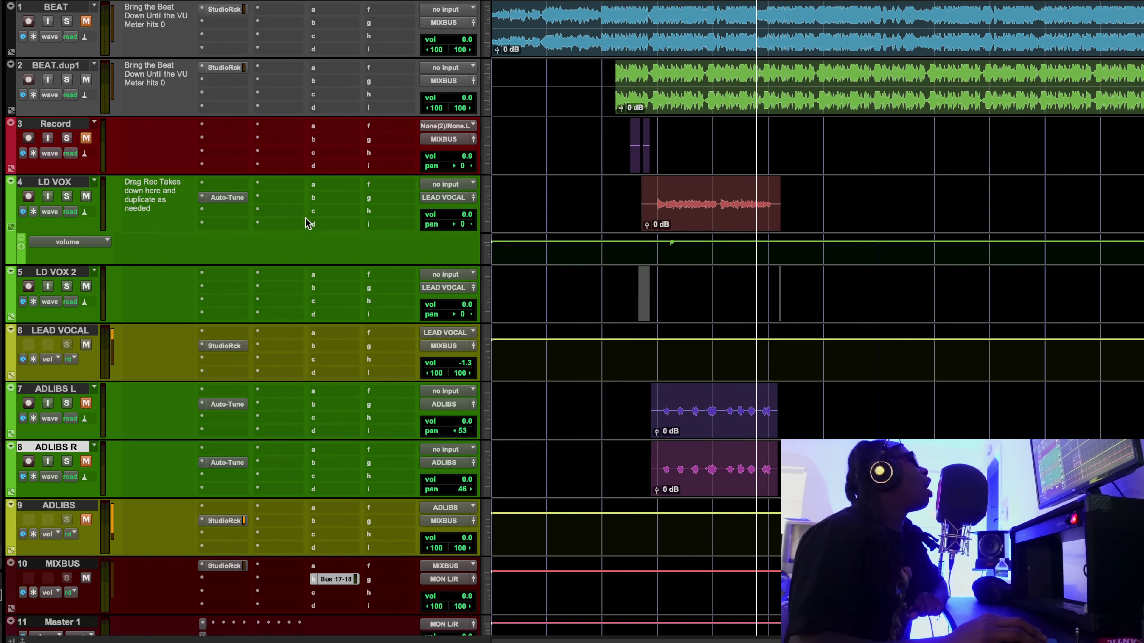
# Review LD VOX's Auto-Tune (G minor, Retune Speed 5, Flex-Tune 2, Humanize 26) and close it
pyautogui.click(228, 196)
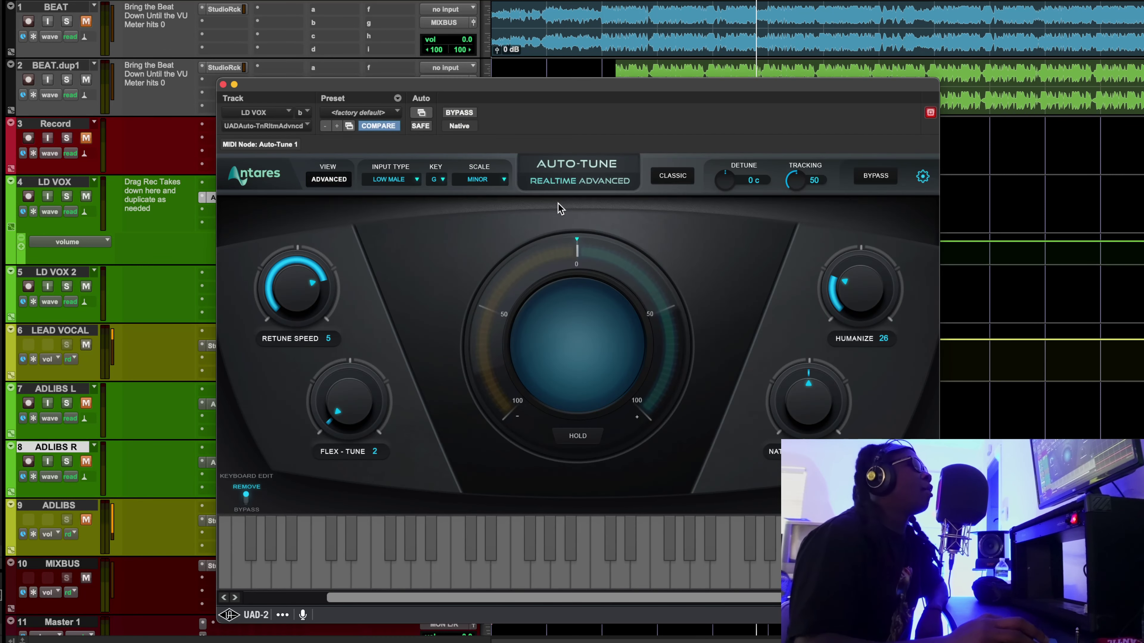
pyautogui.moveTo(503, 93); pyautogui.dragTo(428, 63)
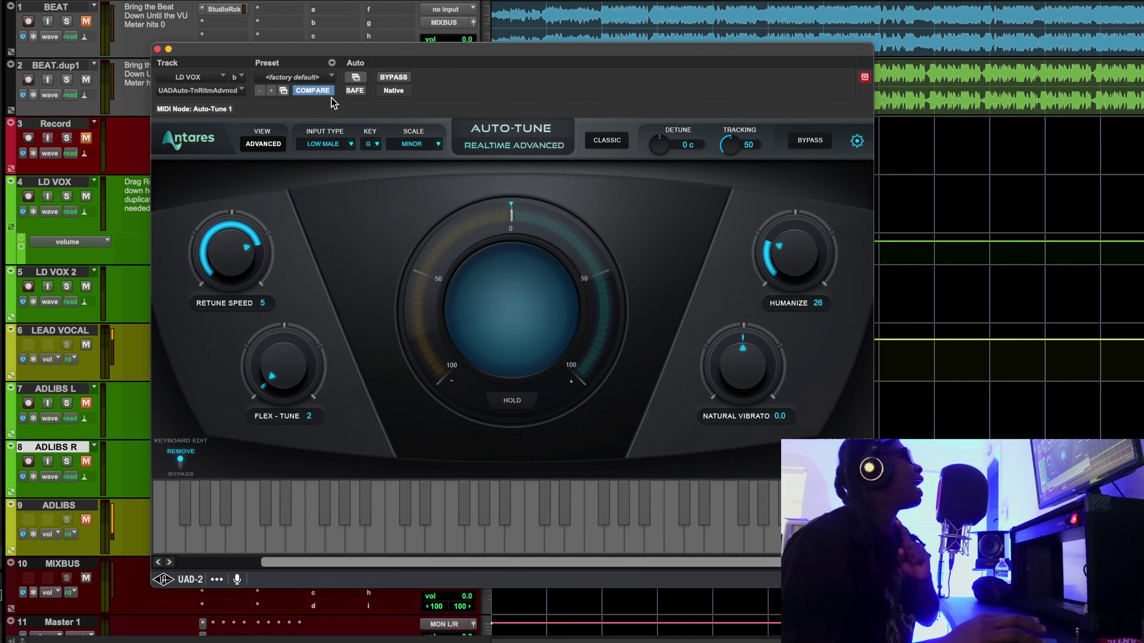
pyautogui.click(157, 49)
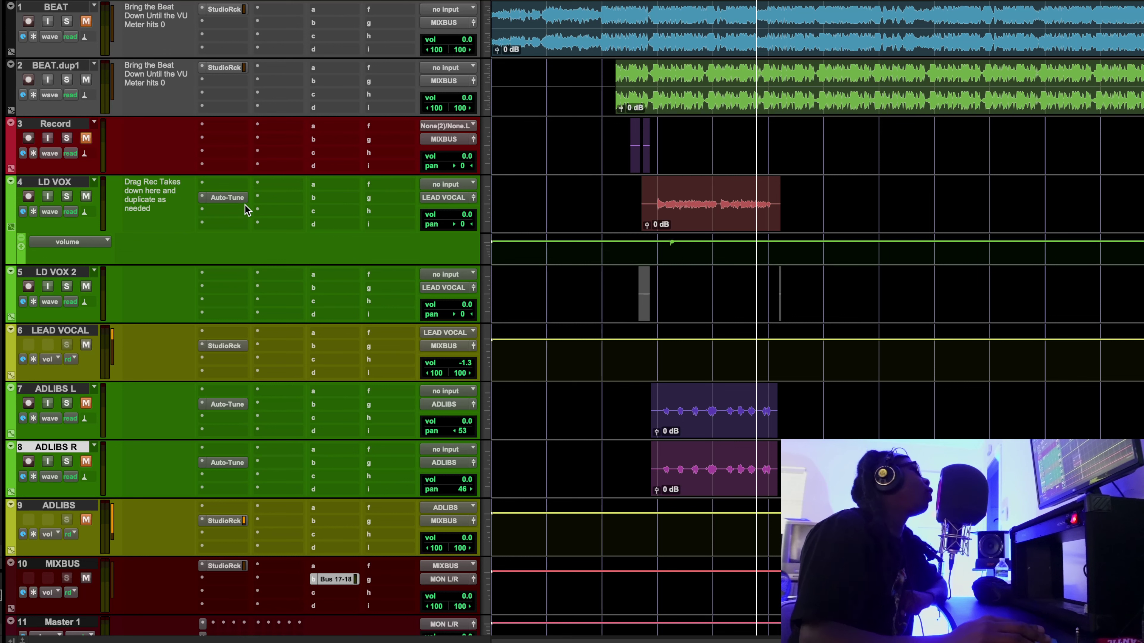
# Recheck the Auto-Tune settings, close them, and extend the time selection to the vocal clips' end
pyautogui.click(226, 197)
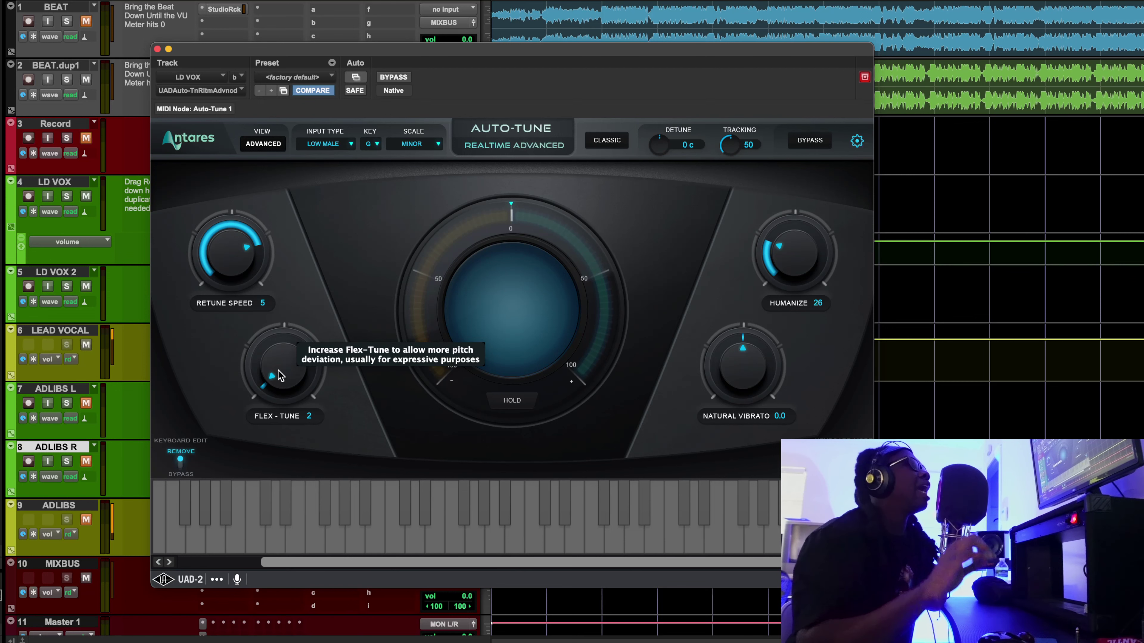
pyautogui.click(157, 49)
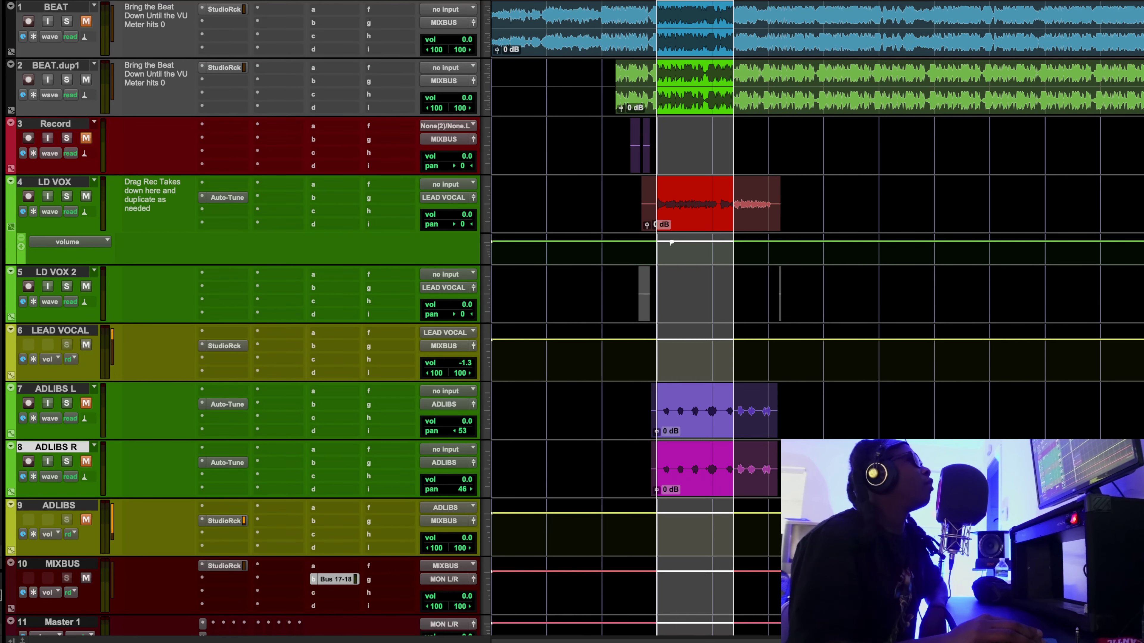
pyautogui.moveTo(733, 205); pyautogui.dragTo(768, 204)
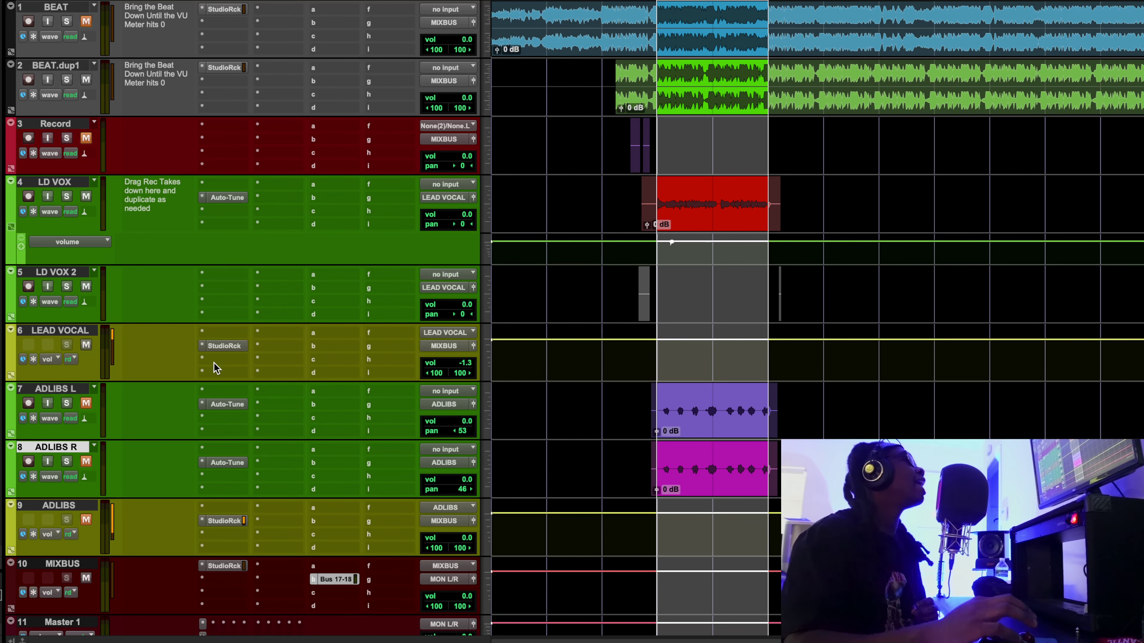
# Open LEAD VOCAL's StudioRack and bring up its Kramer Master Tape plugin with the 15 IPS Vox De-Esser preset
pyautogui.click(225, 346)
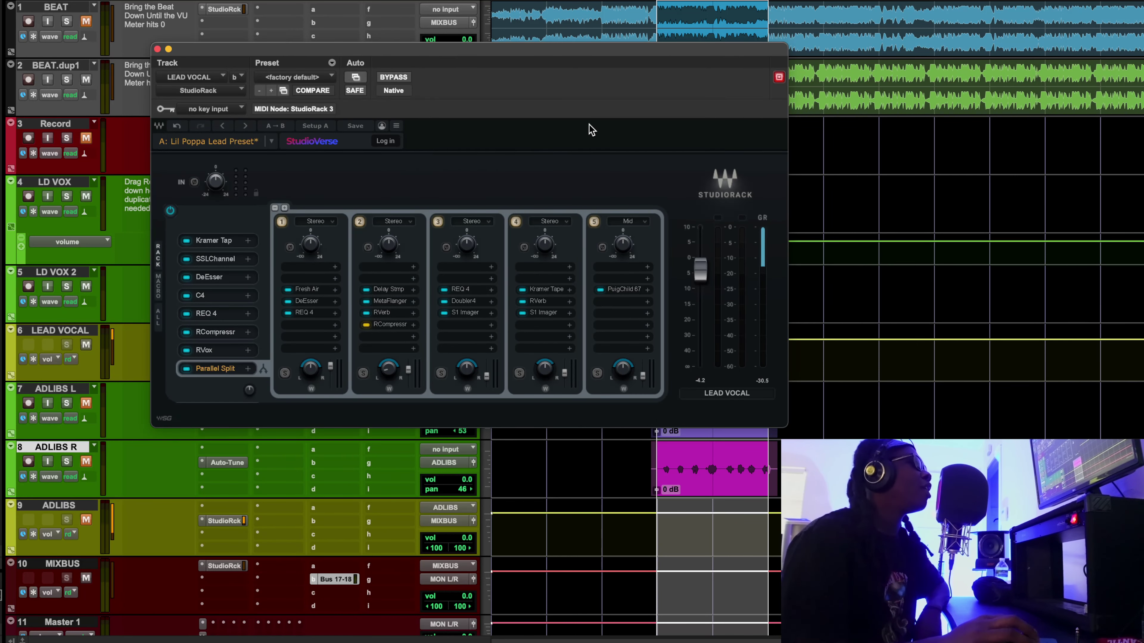
pyautogui.moveTo(530, 50); pyautogui.dragTo(674, 61)
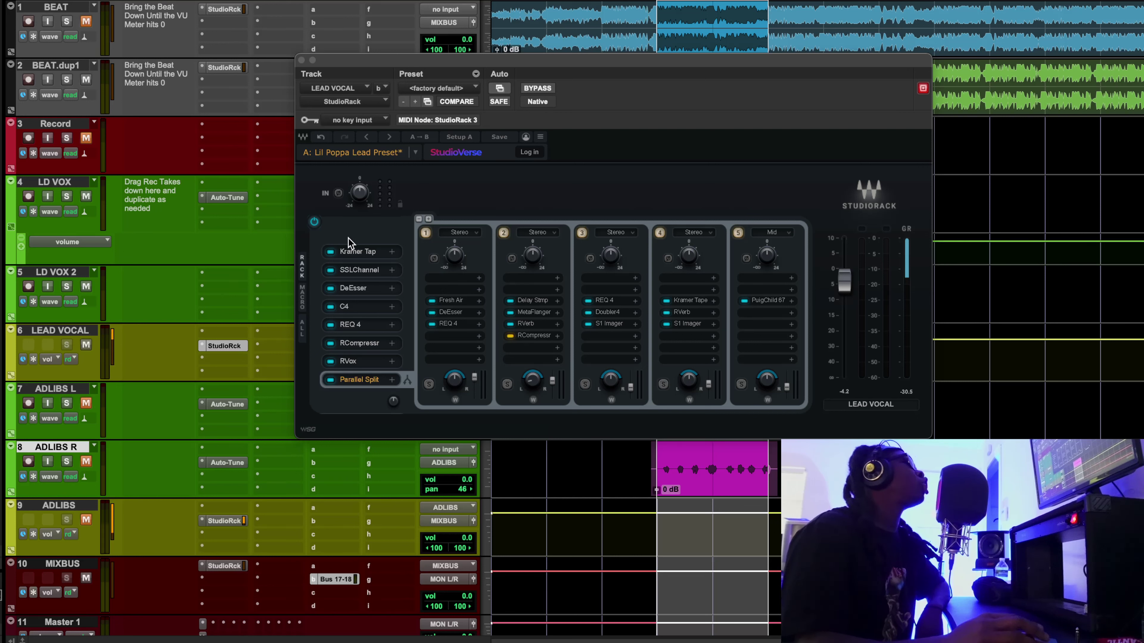
pyautogui.click(357, 255)
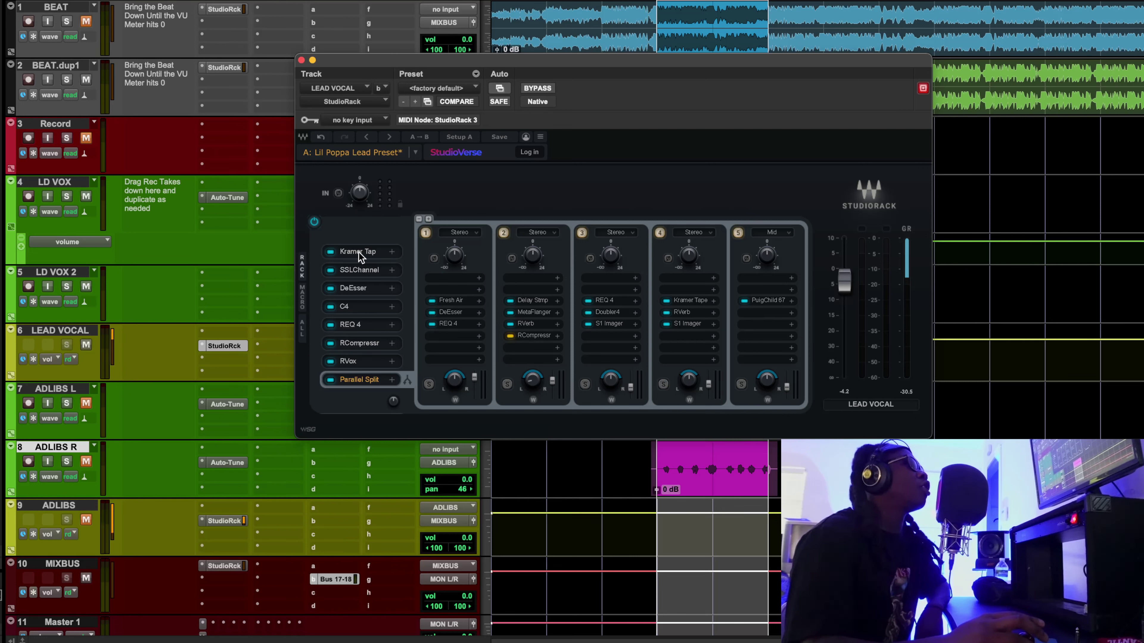
pyautogui.moveTo(1, 40); pyautogui.dragTo(524, 85)
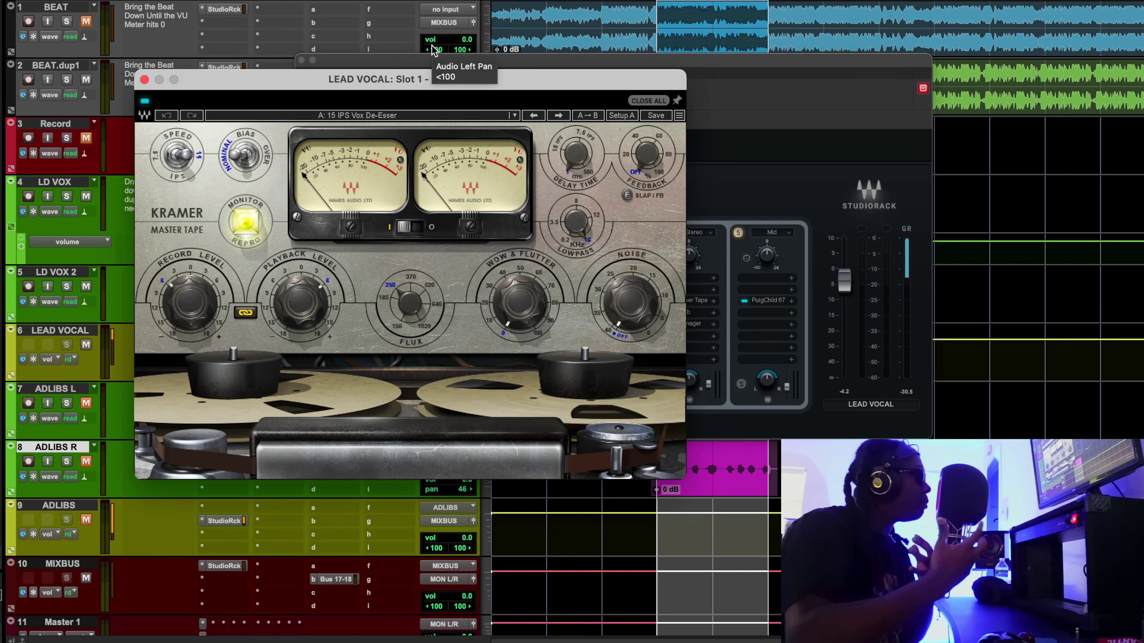
# Play the session, arrange the Kramer Tape and StudioRack windows, and bypass then re-enable Kramer Tape
pyautogui.moveTo(444, 77); pyautogui.dragTo(569, 137)
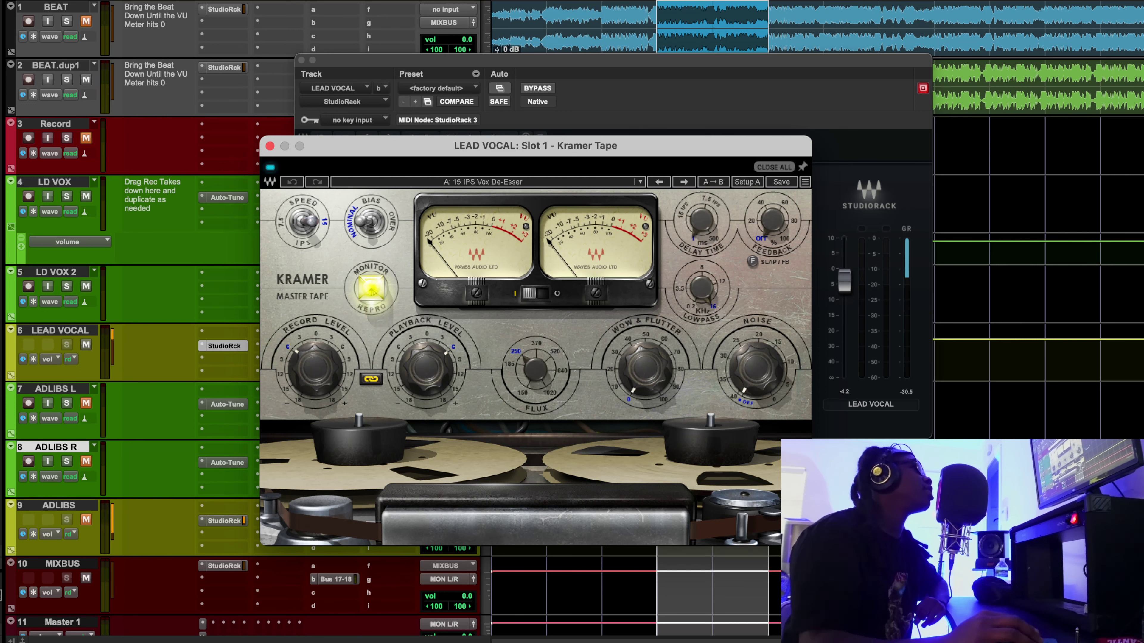
pyautogui.press('space')
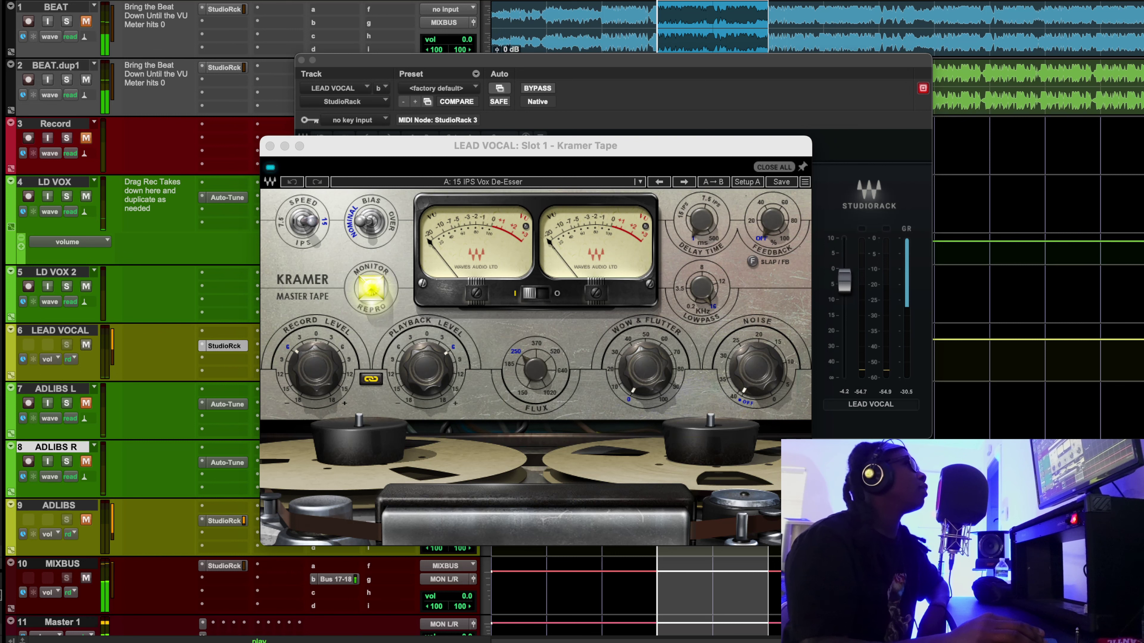
pyautogui.click(270, 169)
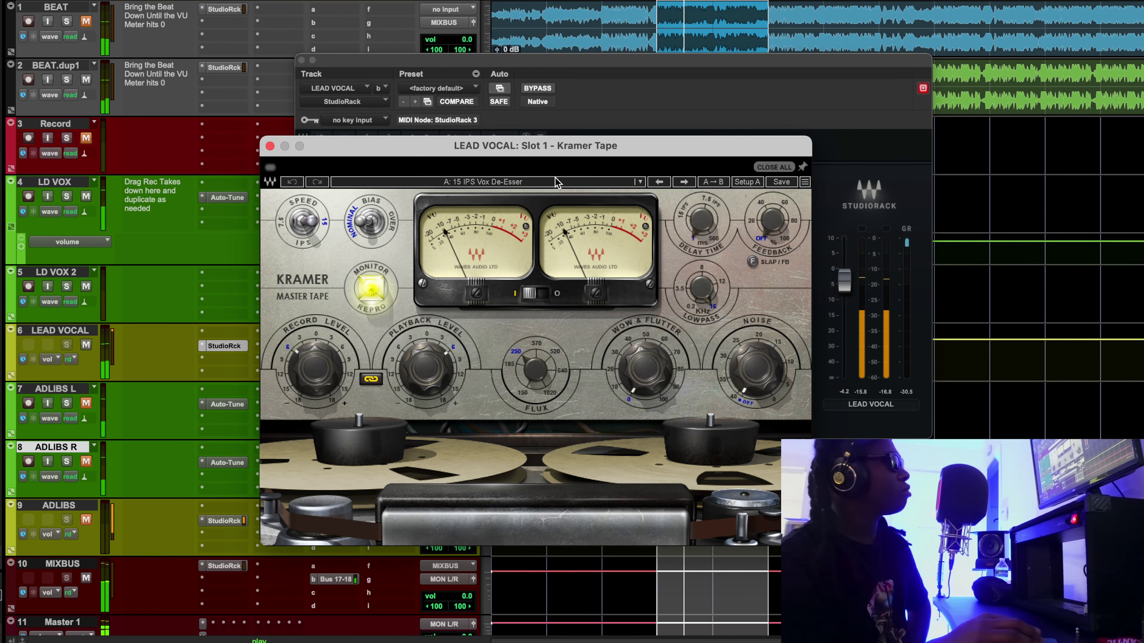
pyautogui.moveTo(474, 147); pyautogui.dragTo(454, 120)
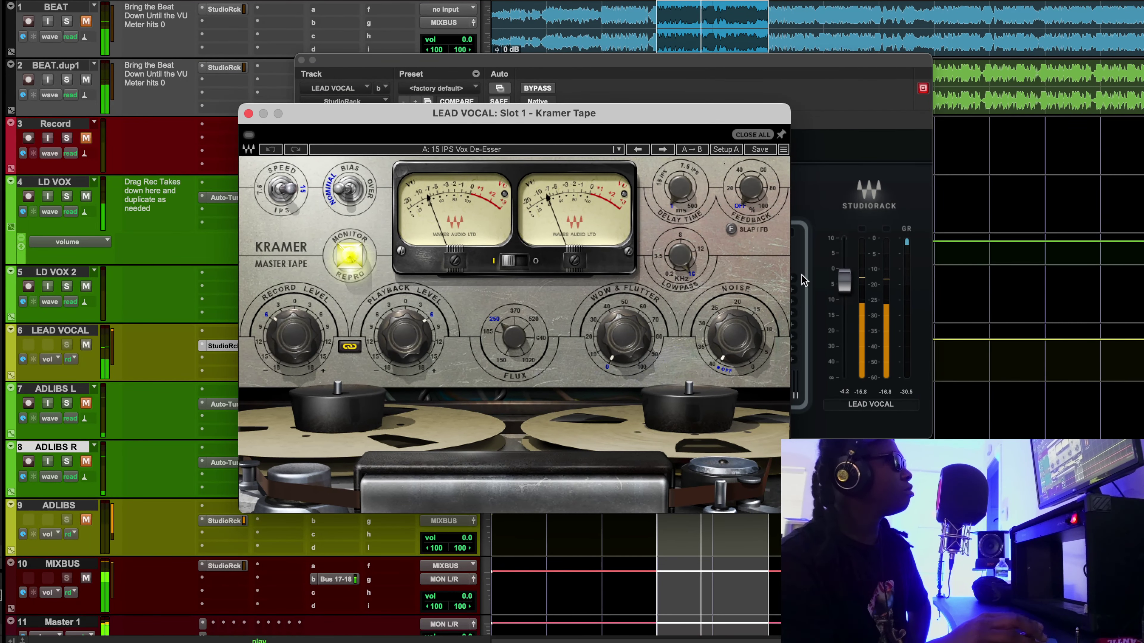
pyautogui.click(848, 287)
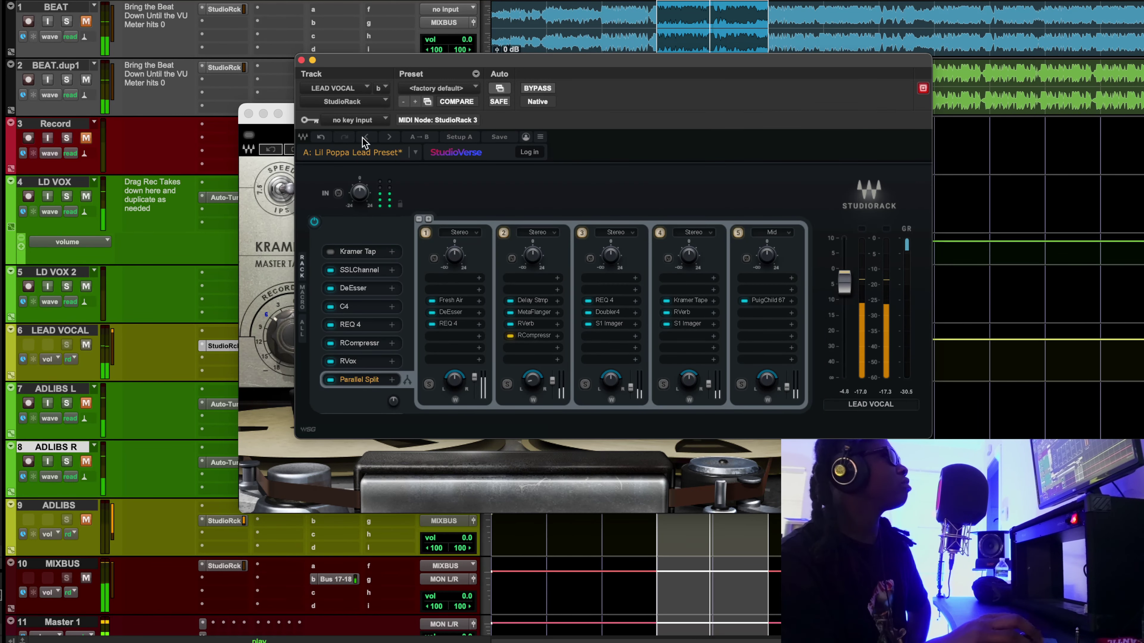
pyautogui.click(280, 140)
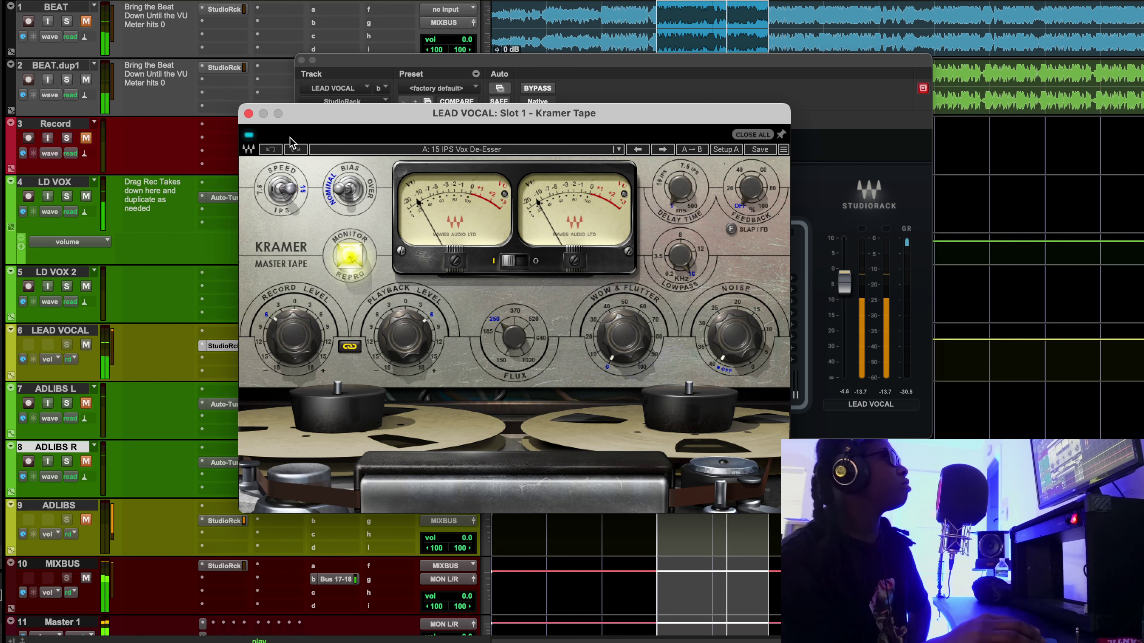
pyautogui.click(249, 135)
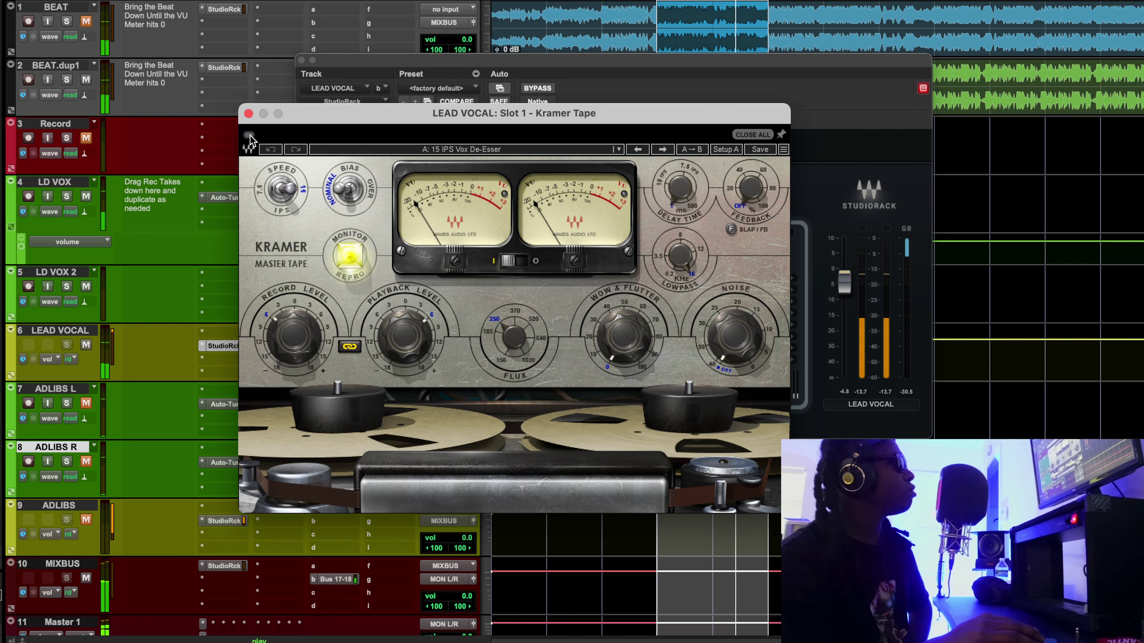
pyautogui.click(249, 135)
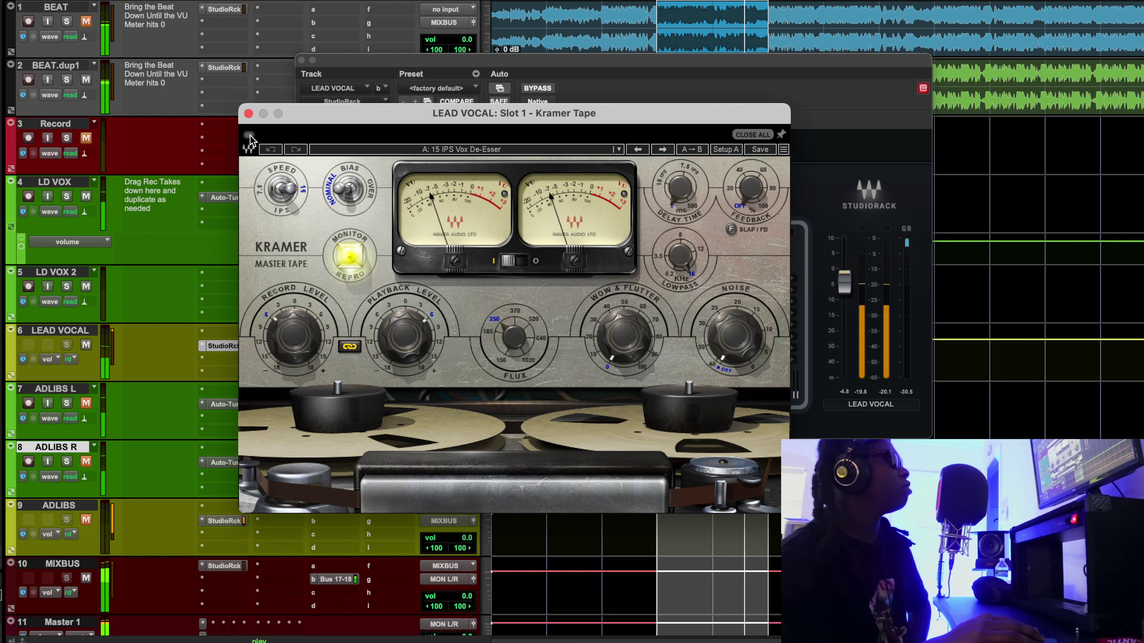
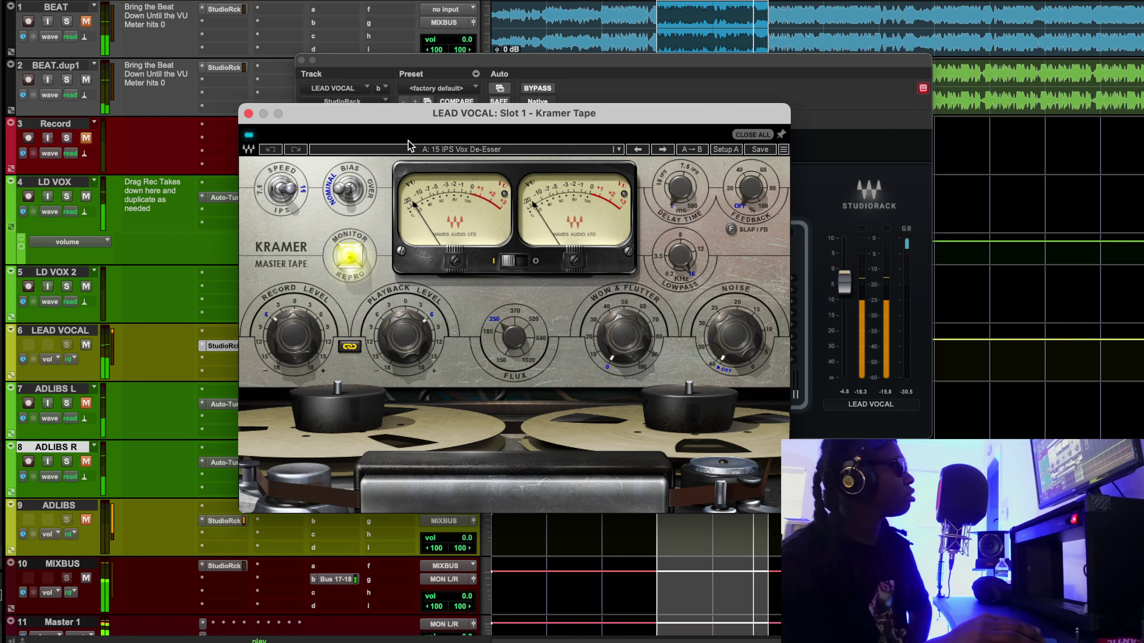
# Stop playback, check Kramer Tape's Lowpass and Flux (259.6) knobs, and close the plugin
pyautogui.press('space')
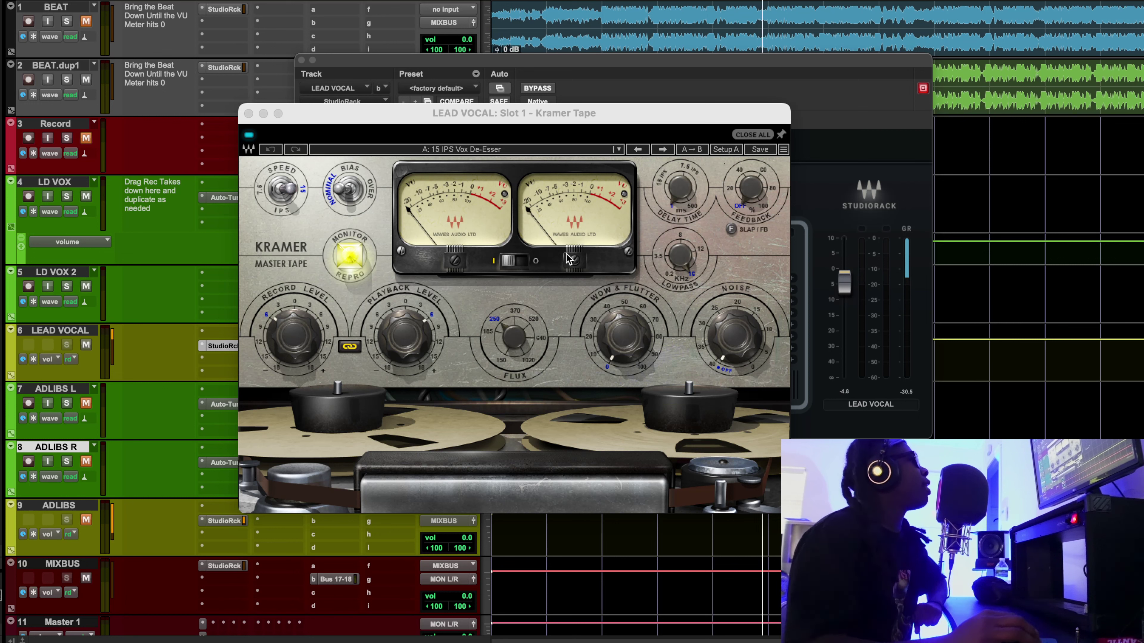
pyautogui.click(671, 264)
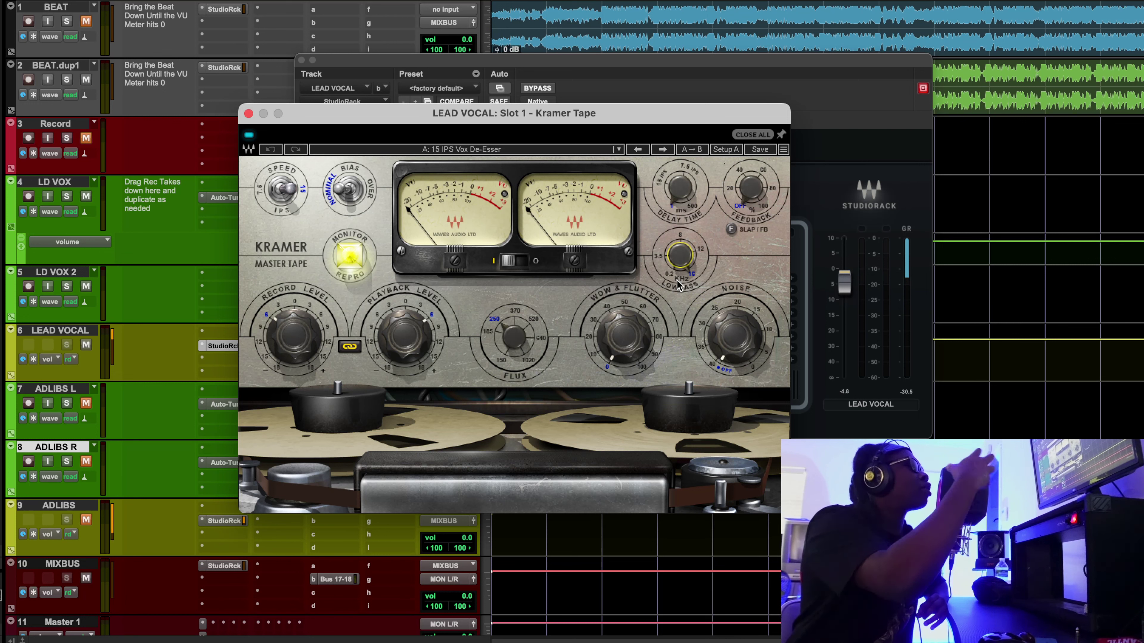
pyautogui.moveTo(518, 329)
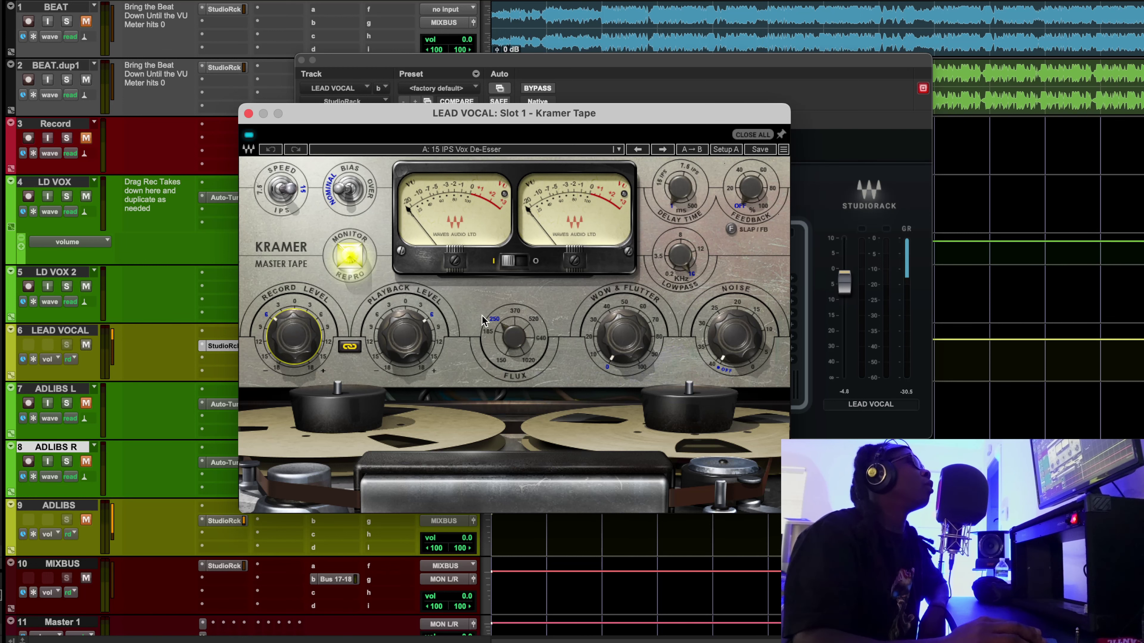
pyautogui.click(513, 329)
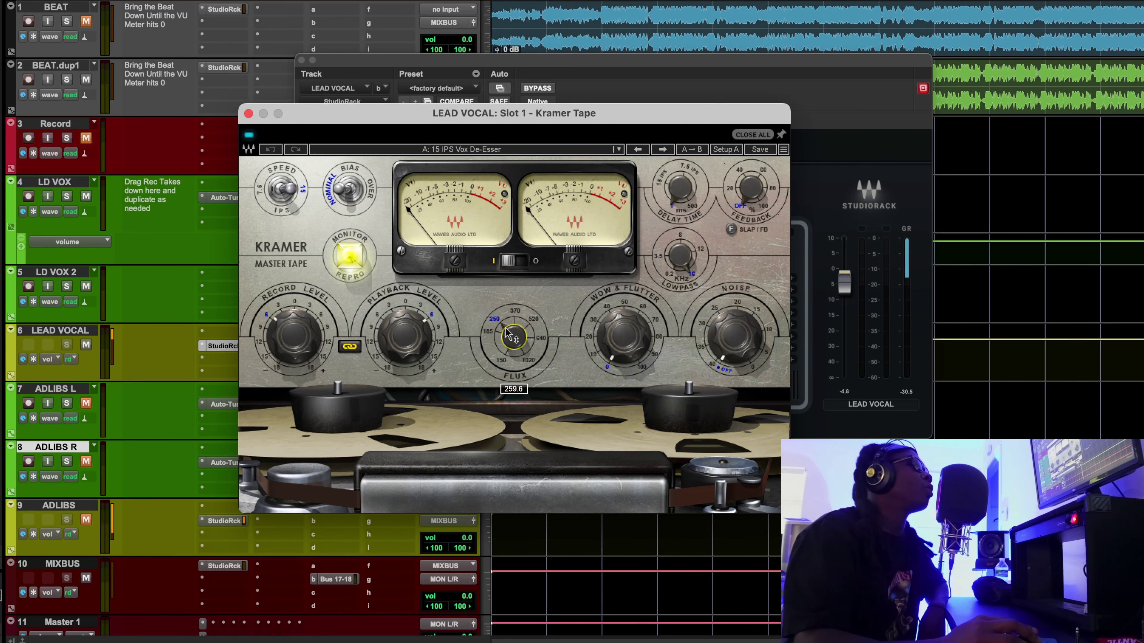
pyautogui.click(249, 114)
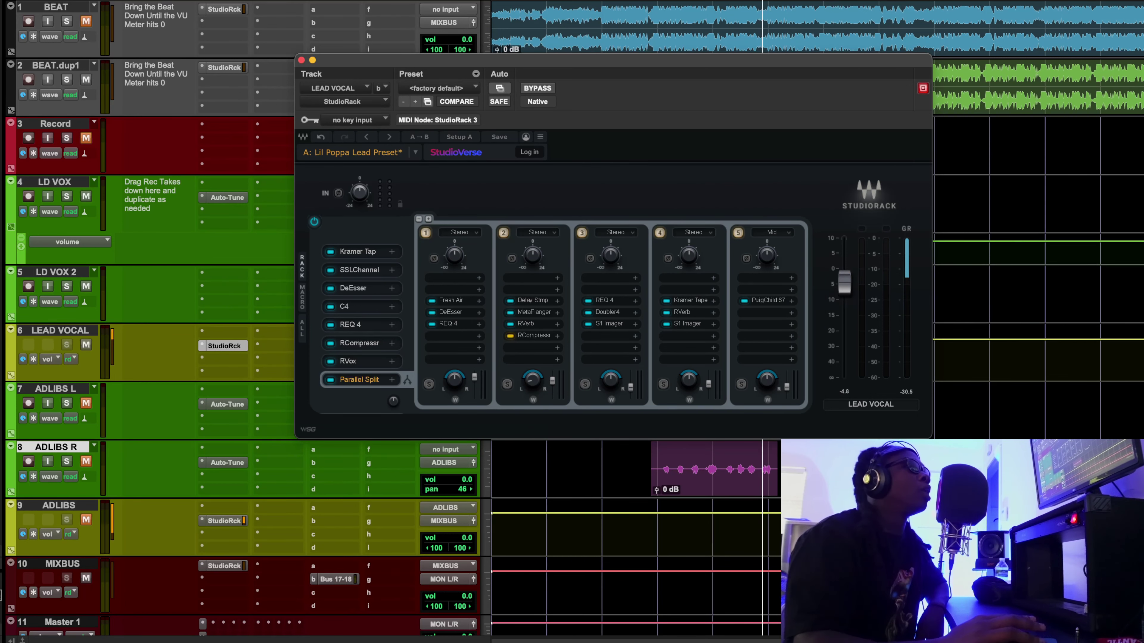
# Arrange the SSL E-Channel and StudioRack windows side by side and select a song section across all tracks
pyautogui.moveTo(0, 1); pyautogui.dragTo(289, 1)
pyautogui.moveTo(444, 1); pyautogui.dragTo(560, 1)
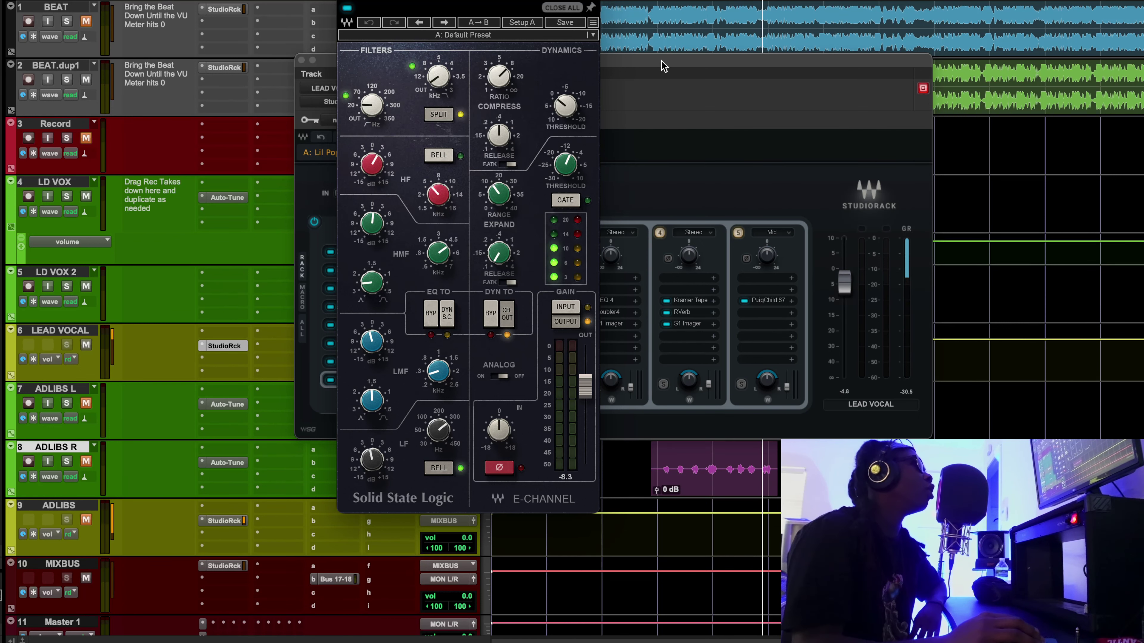
pyautogui.moveTo(663, 66); pyautogui.dragTo(750, 163)
pyautogui.moveTo(539, 1); pyautogui.dragTo(536, 2)
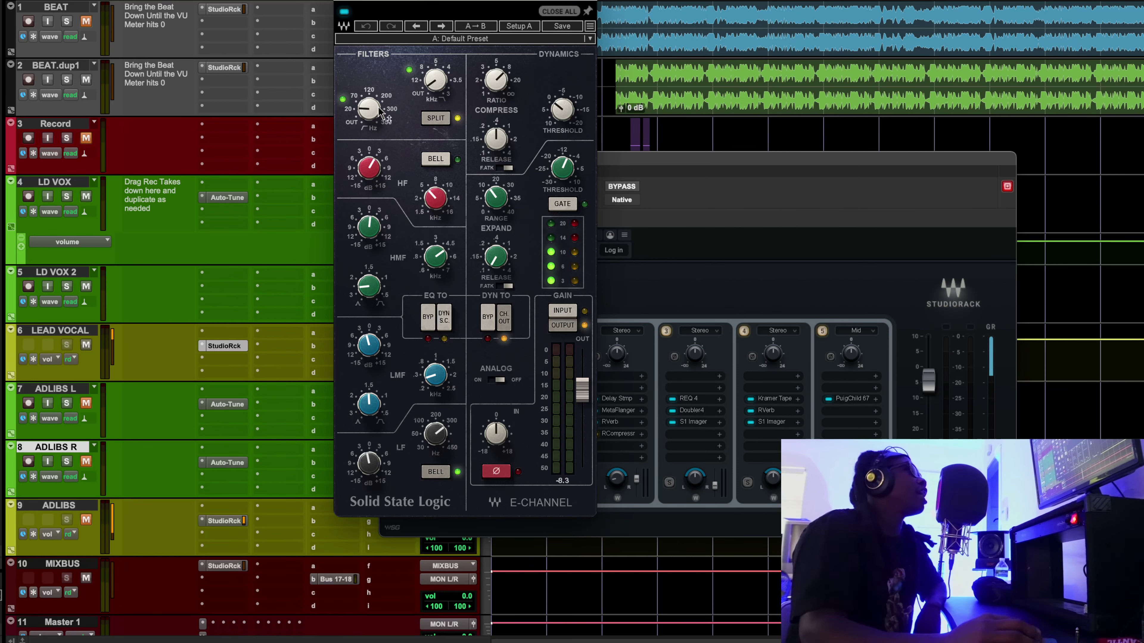
pyautogui.moveTo(371, 107)
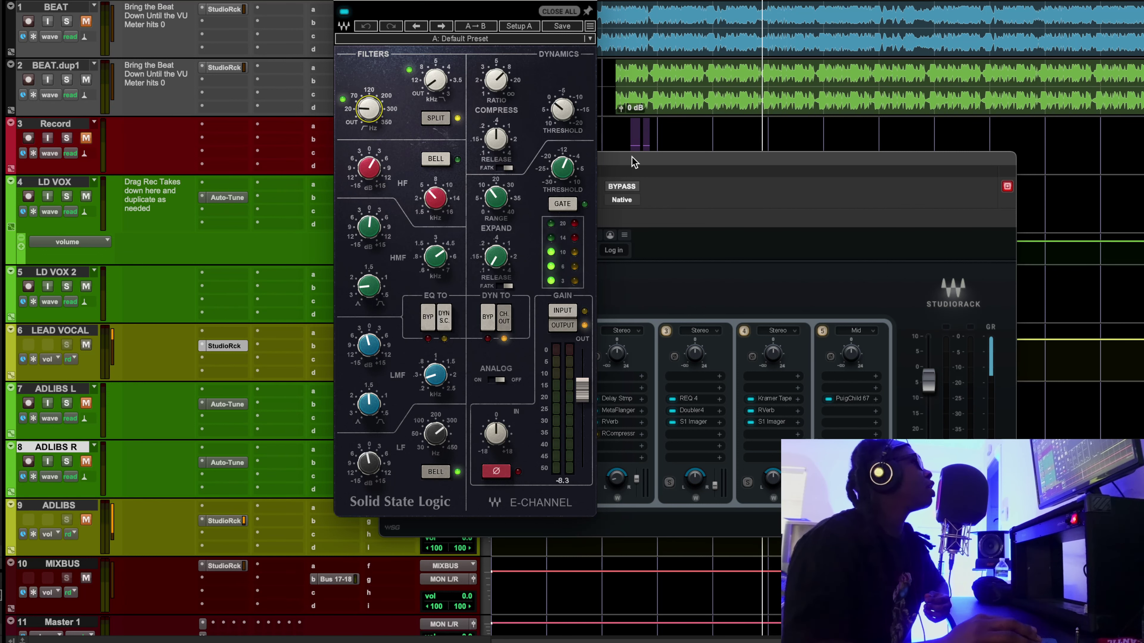
pyautogui.moveTo(636, 162); pyautogui.dragTo(667, 122)
pyautogui.moveTo(656, 1); pyautogui.dragTo(768, 1)
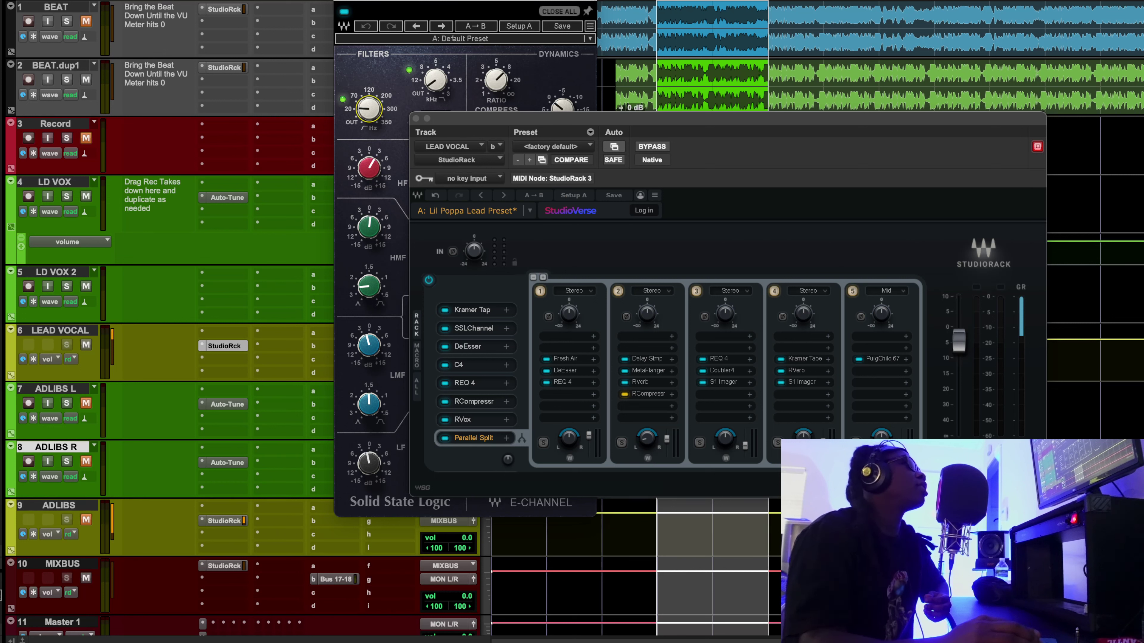
# Play the selection, bypassing and re-enabling the SSL E-Channel to compare it against the beat
pyautogui.click(550, 2)
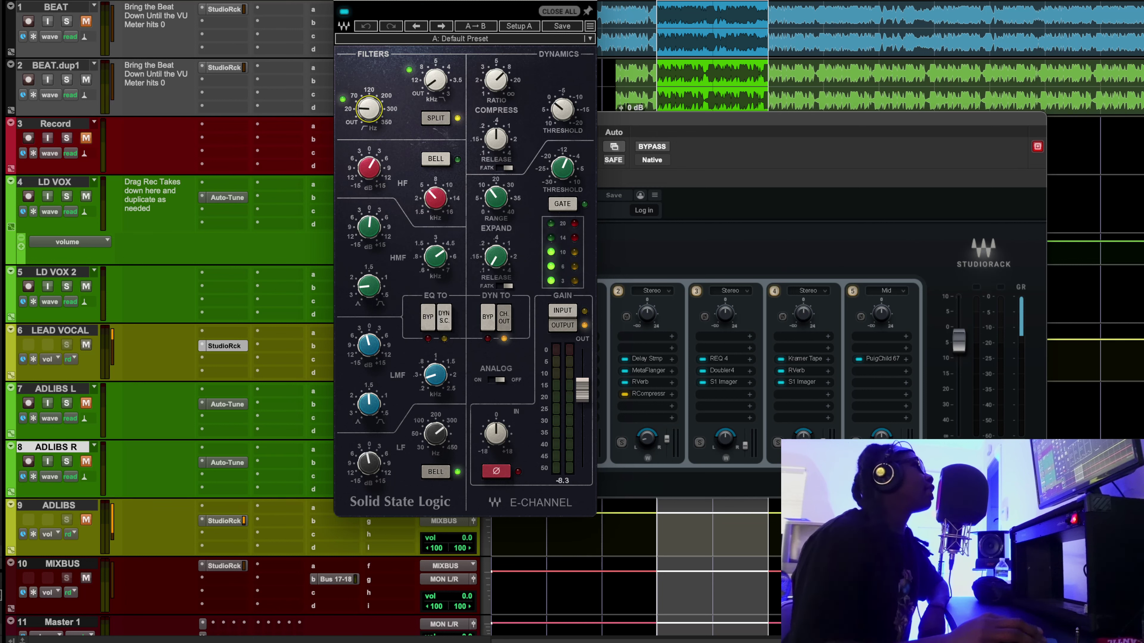
pyautogui.press('space')
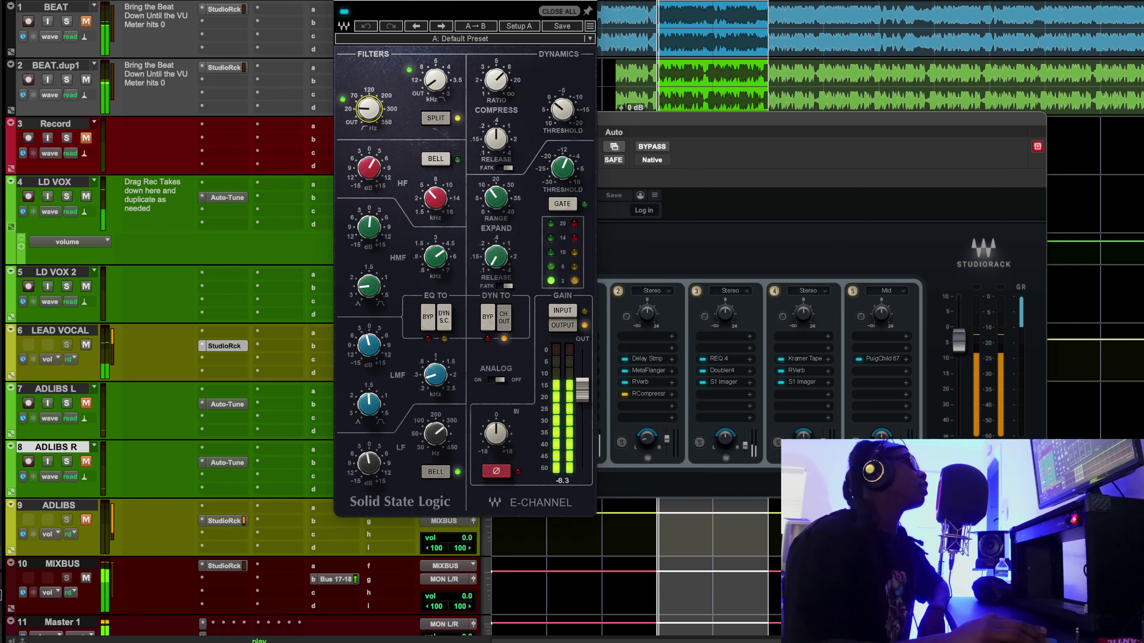
pyautogui.click(345, 12)
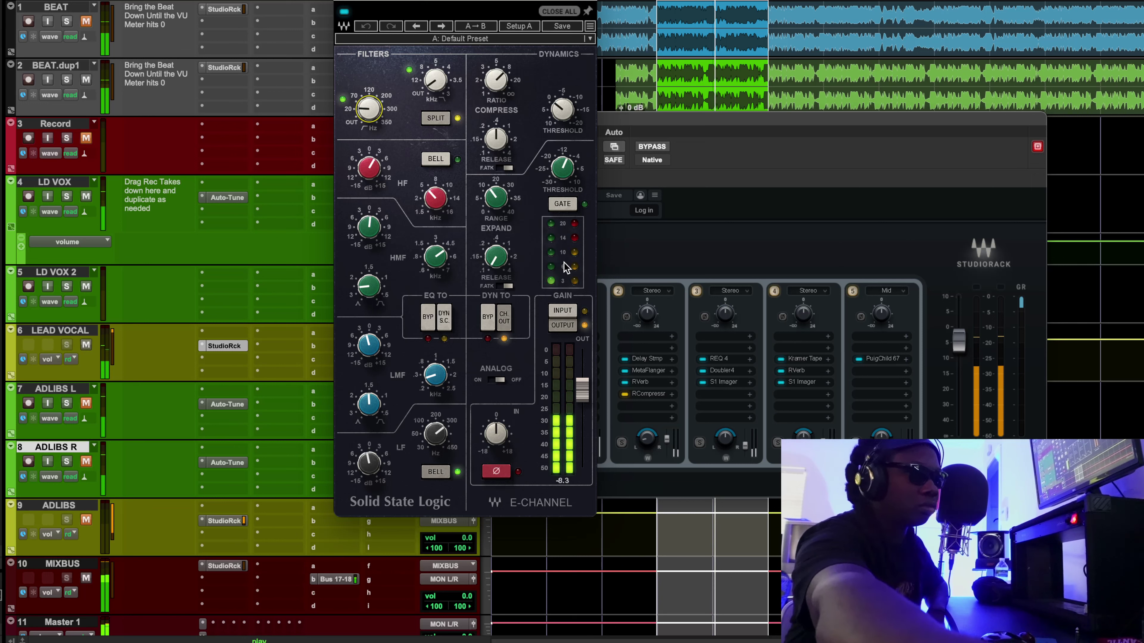
pyautogui.click(344, 13)
pyautogui.click(343, 13)
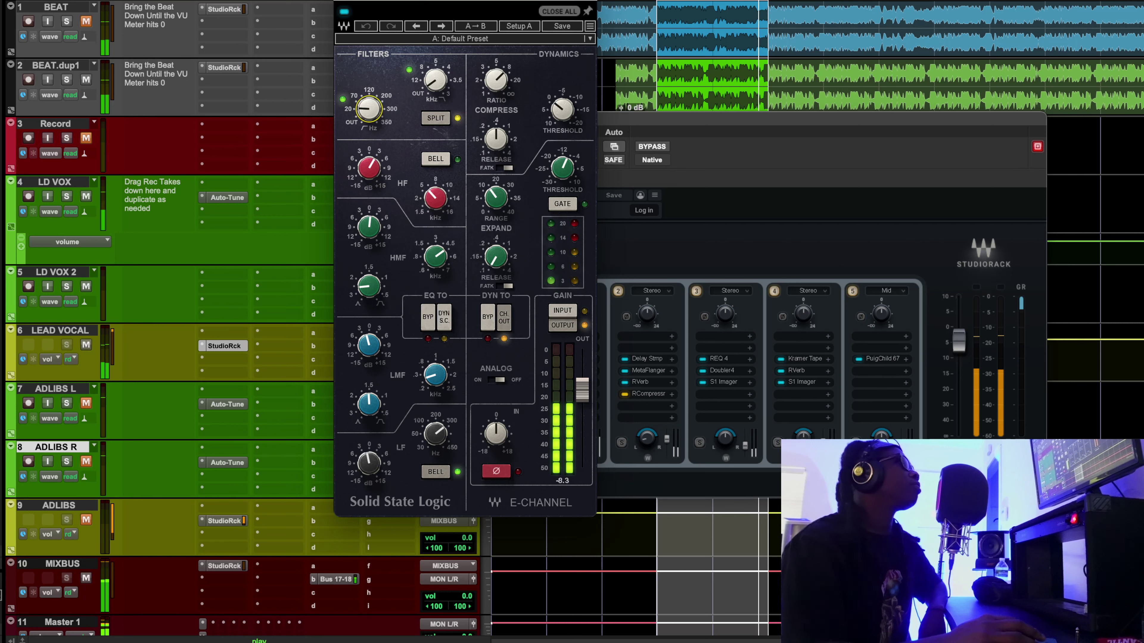
pyautogui.press('space')
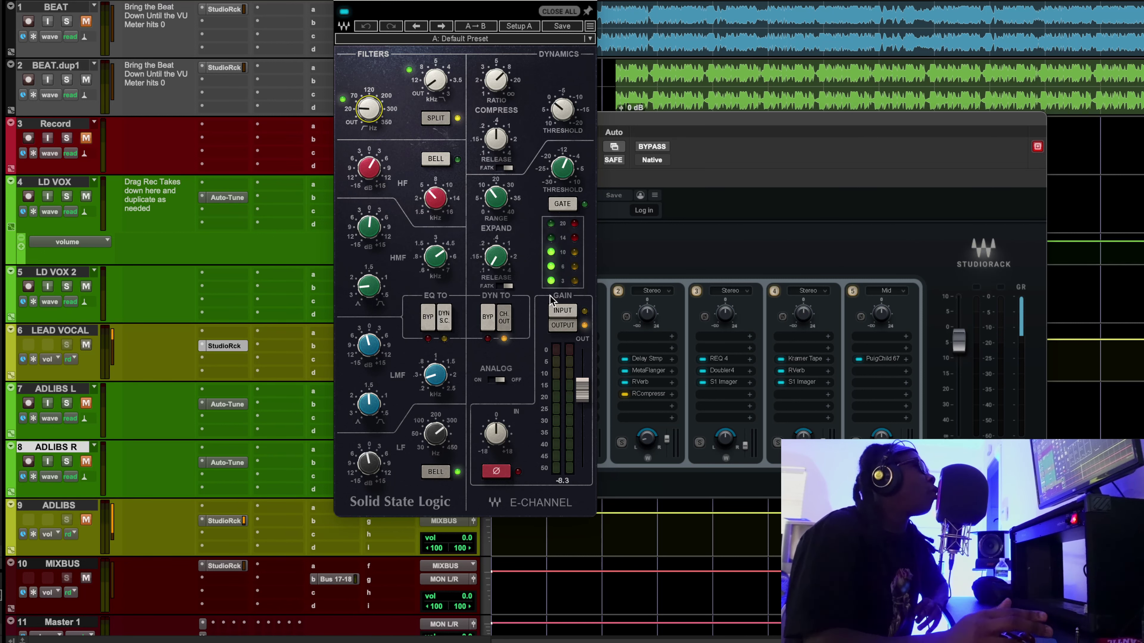
# Move the E-Channel window left so the full StudioRack chain is visible beside it
pyautogui.moveTo(495, 86)
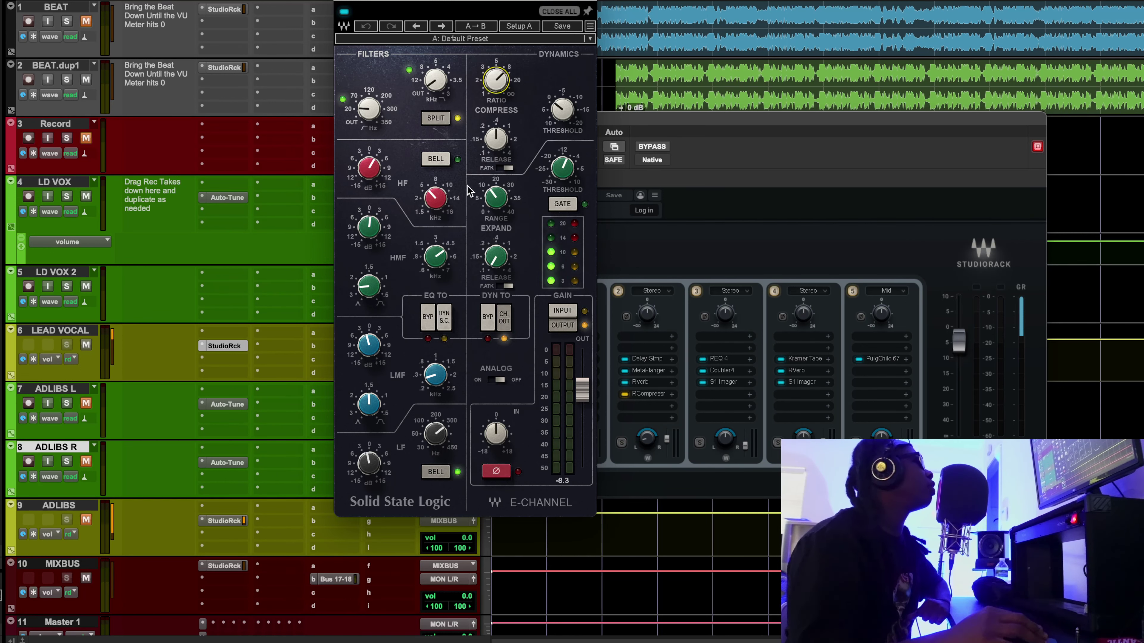
pyautogui.moveTo(378, 164)
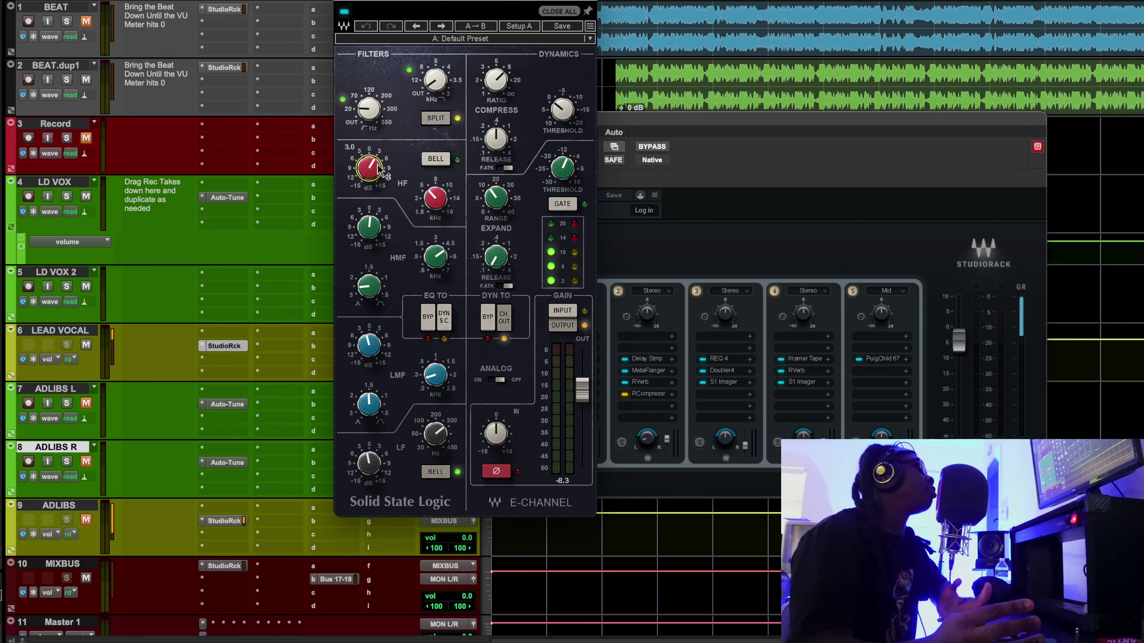
pyautogui.moveTo(437, 198)
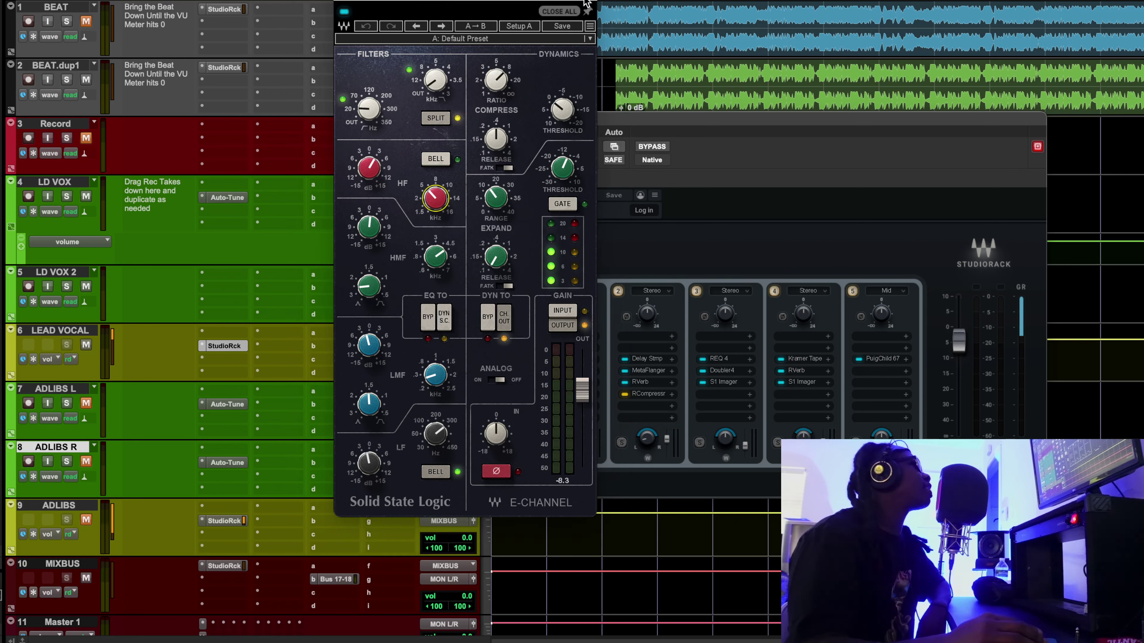
pyautogui.moveTo(586, 3); pyautogui.dragTo(441, 1)
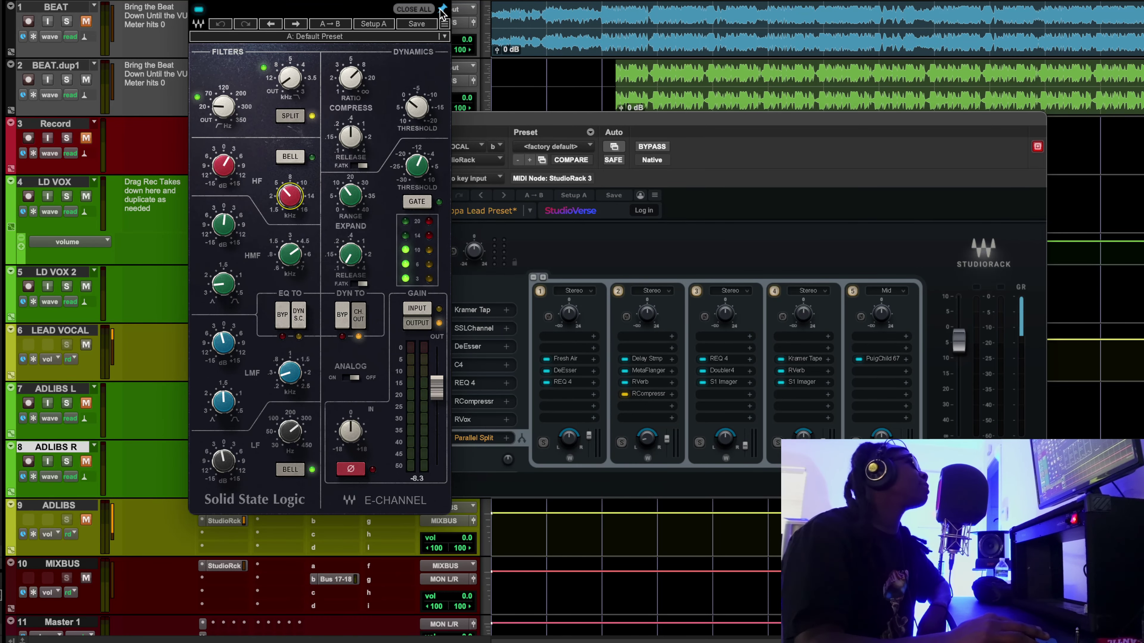
# Place the DeEsser over the rack and check the SSL HF settings (5.16 frequency, 3.0 gain)
pyautogui.click(470, 351)
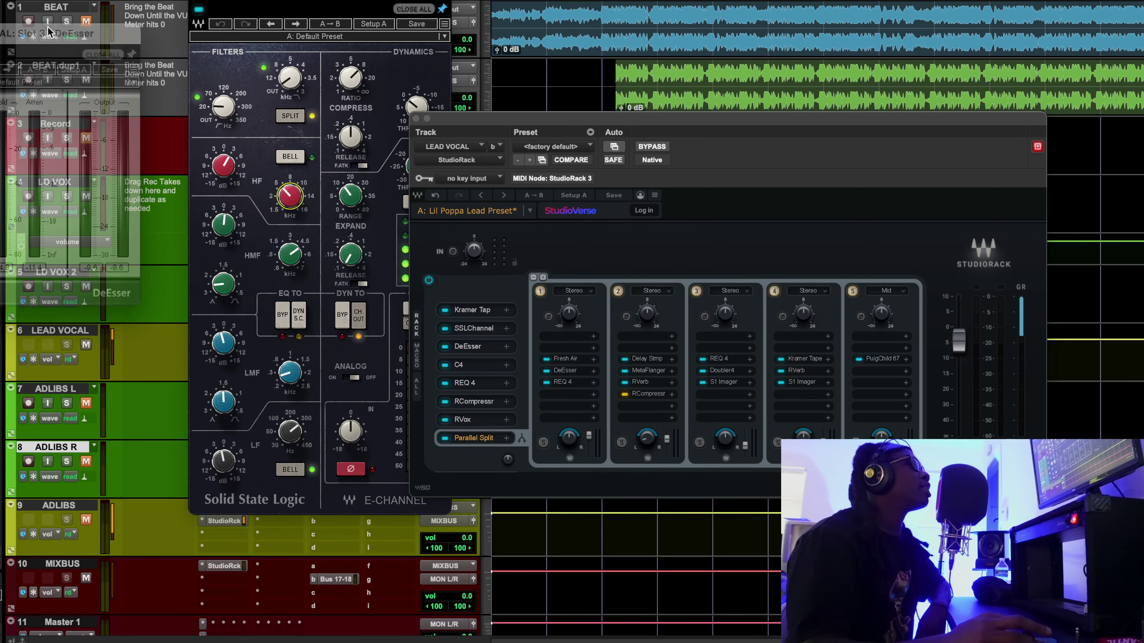
pyautogui.moveTo(49, 30); pyautogui.dragTo(632, 45)
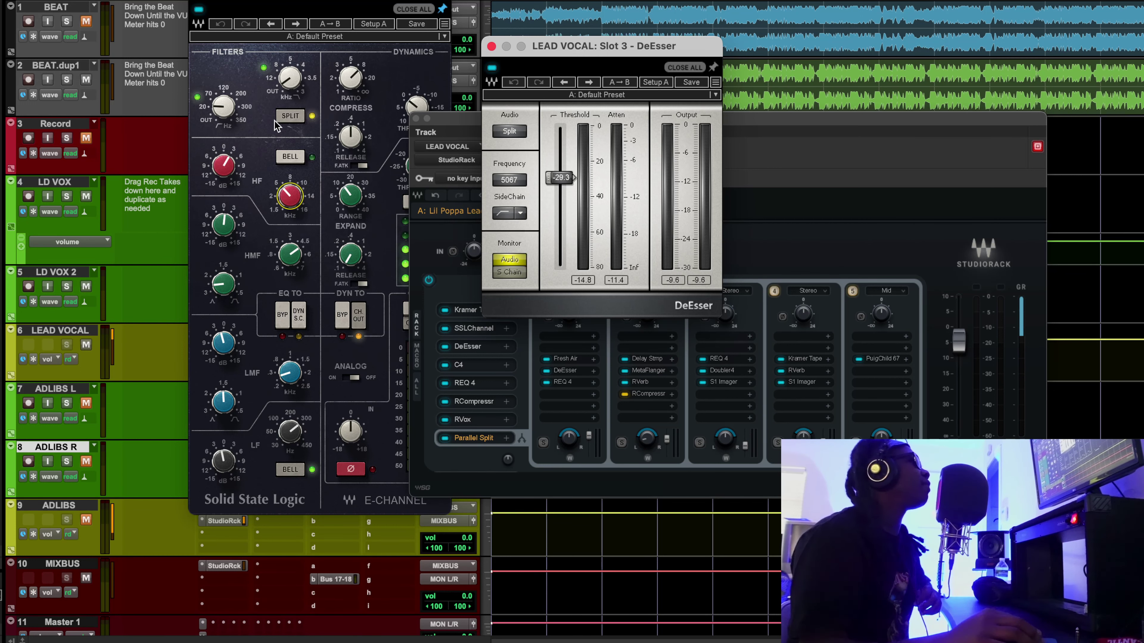
pyautogui.click(224, 165)
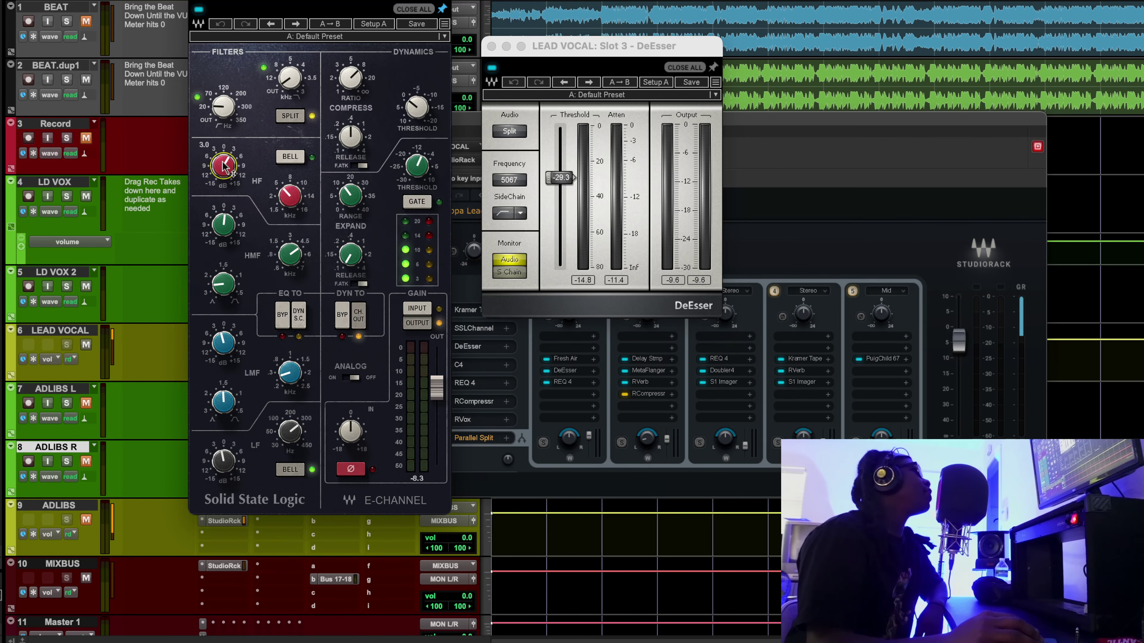
pyautogui.click(306, 199)
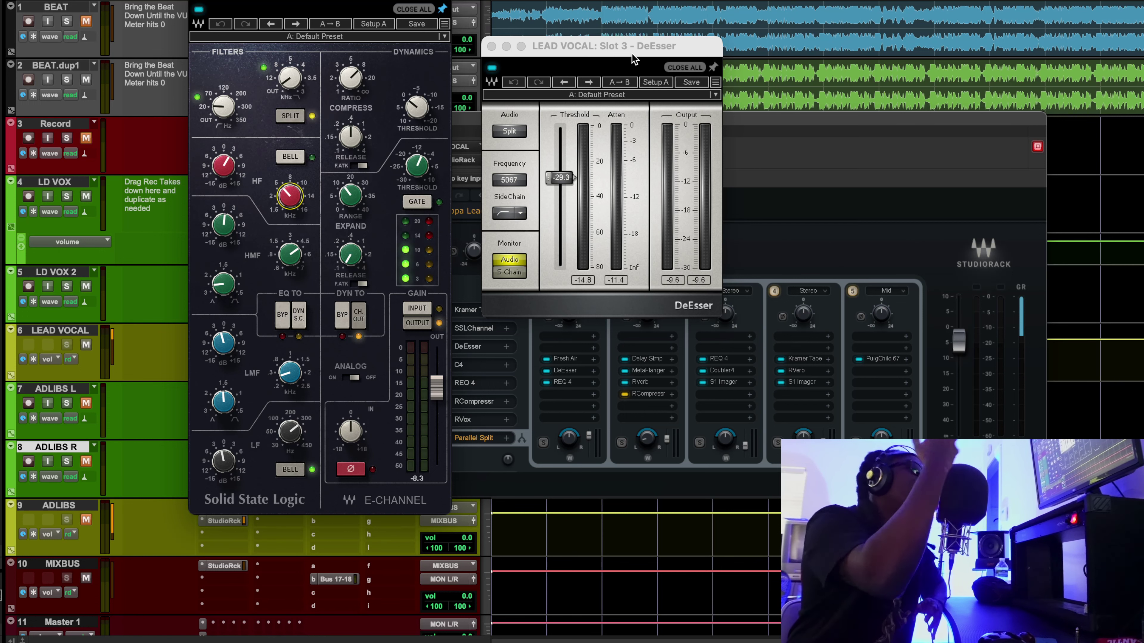
pyautogui.click(229, 164)
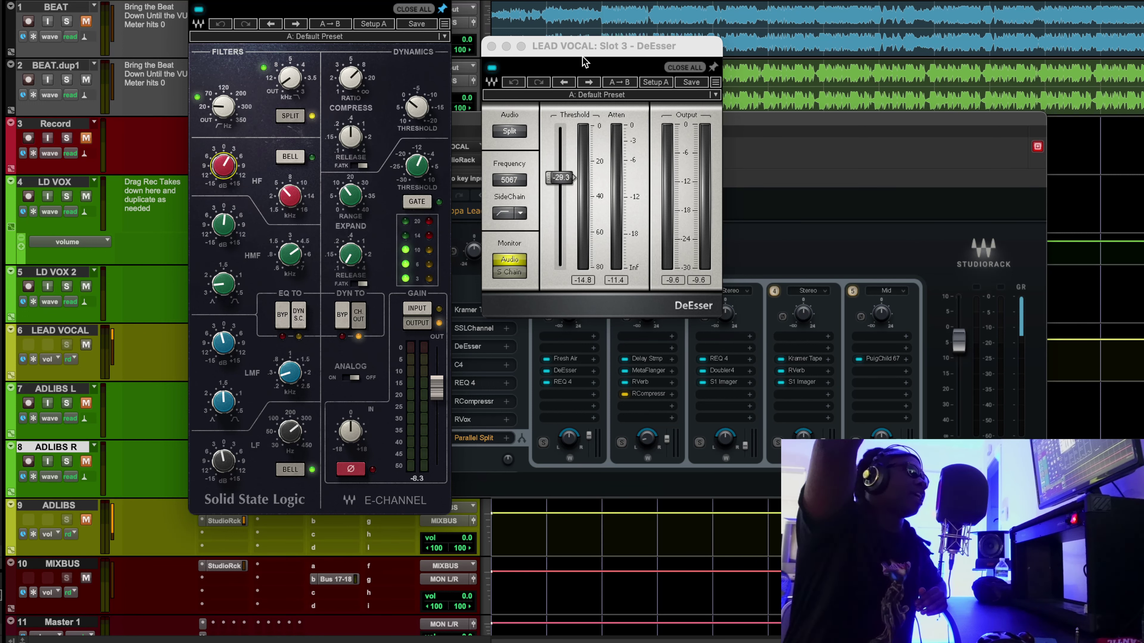
# Audition the chain, check the LMF gain (-1.6) and LF gain, then close SSL and DeEsser
pyautogui.press('space')
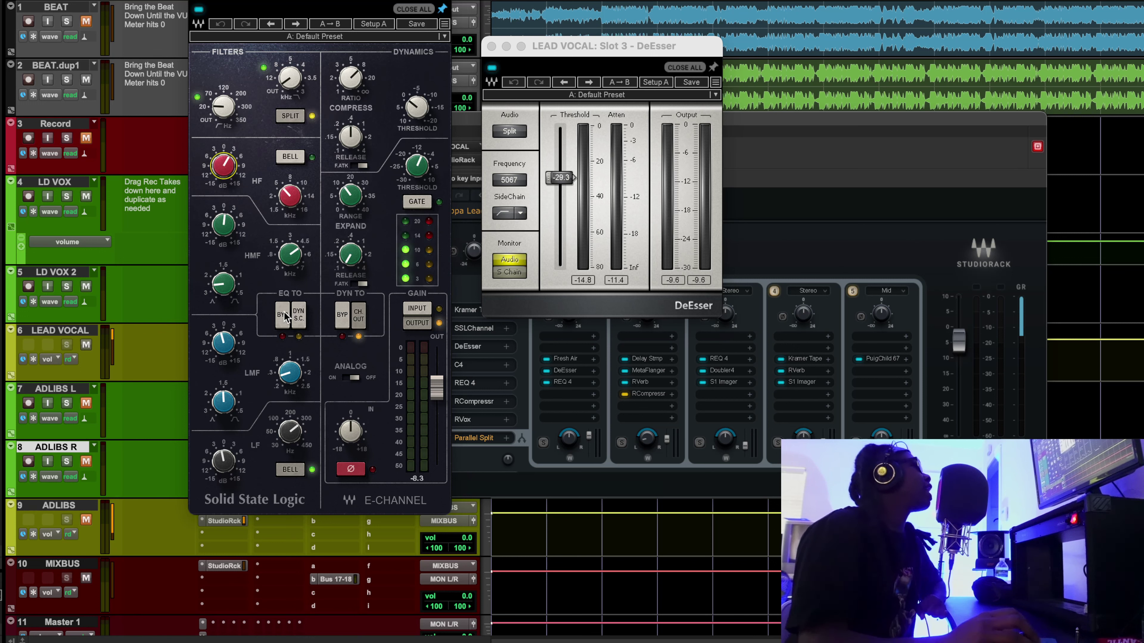
pyautogui.click(224, 346)
pyautogui.click(230, 456)
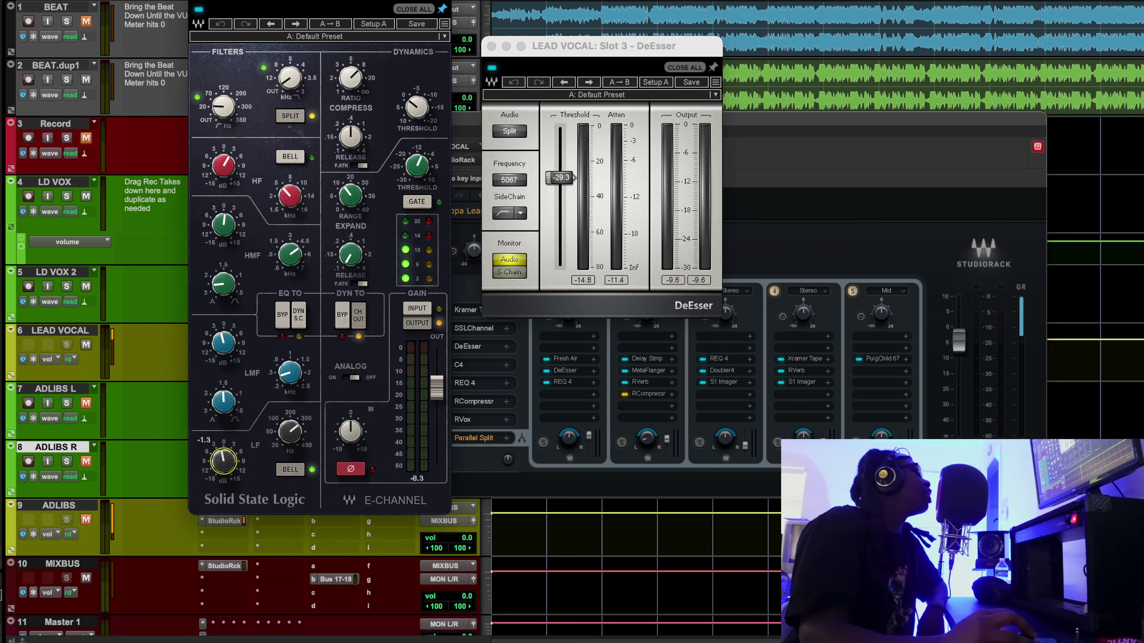
pyautogui.click(199, 0)
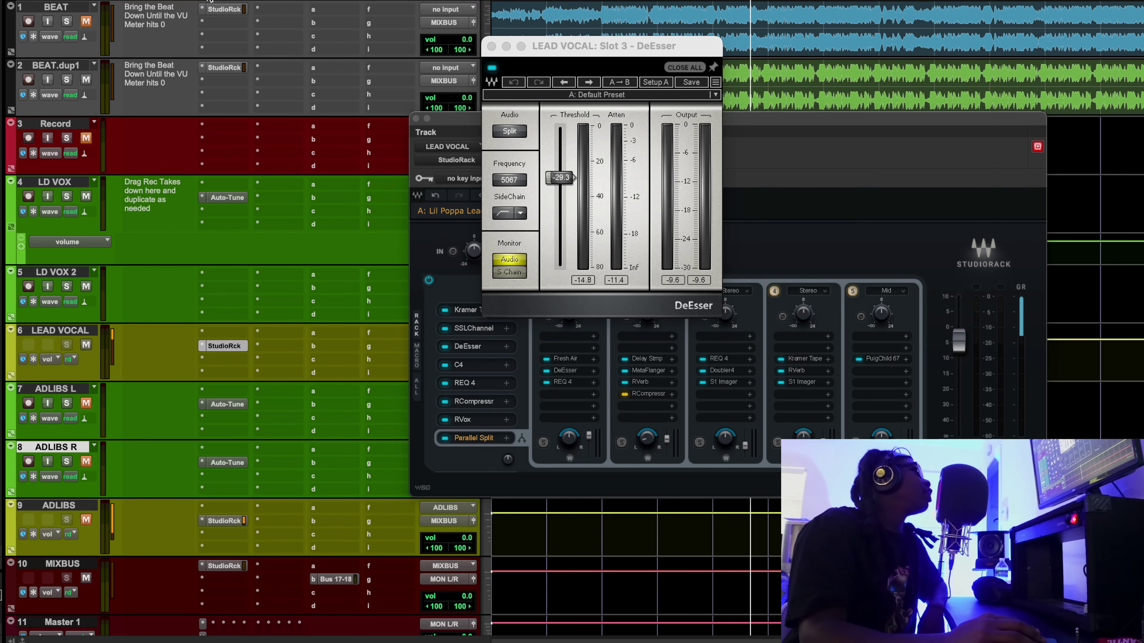
pyautogui.click(491, 46)
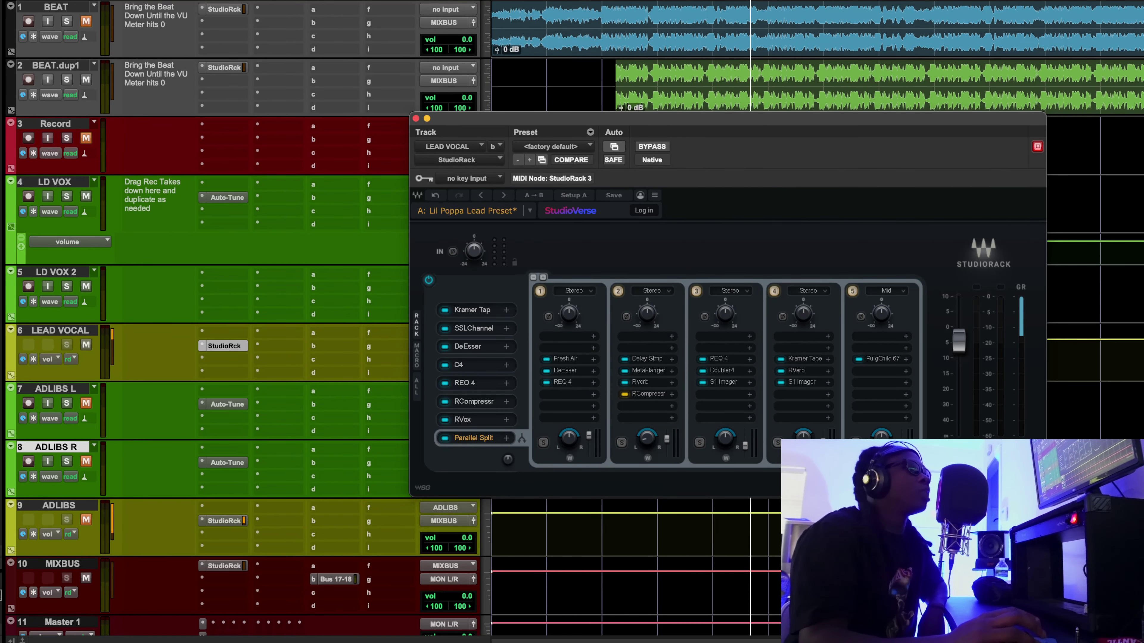
# Position the C4 Pop vocal window clear of the rack and select a song section to audition
pyautogui.moveTo(0, 72); pyautogui.dragTo(621, 229)
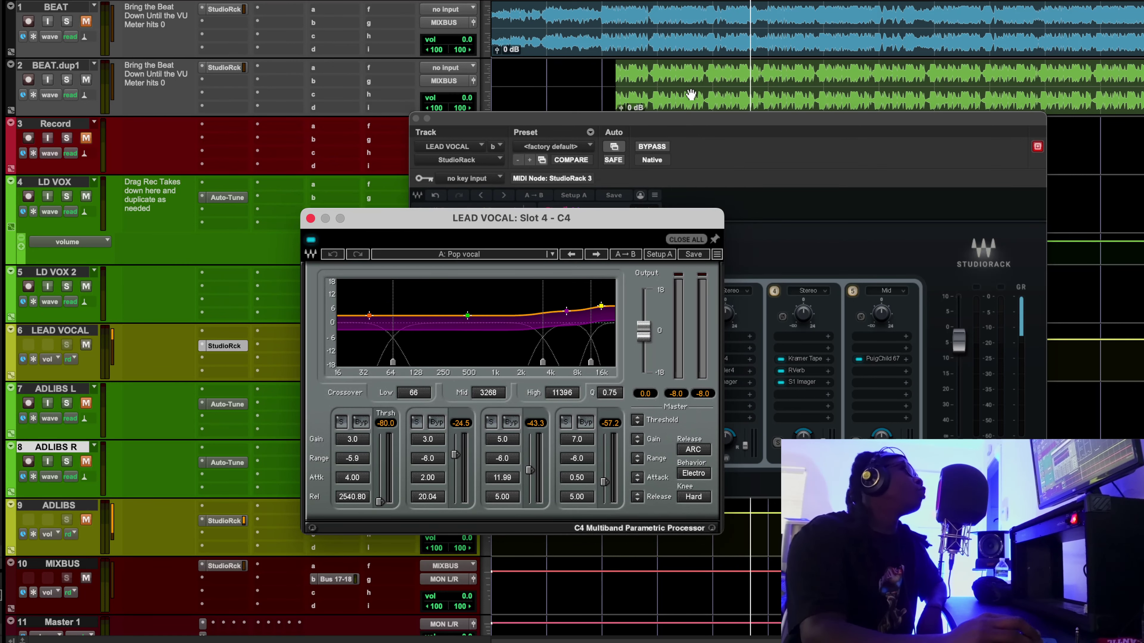
pyautogui.moveTo(712, 138); pyautogui.dragTo(710, 206)
pyautogui.moveTo(656, 2); pyautogui.dragTo(768, 1)
pyautogui.moveTo(695, 207); pyautogui.dragTo(662, 52)
pyautogui.click(359, 223)
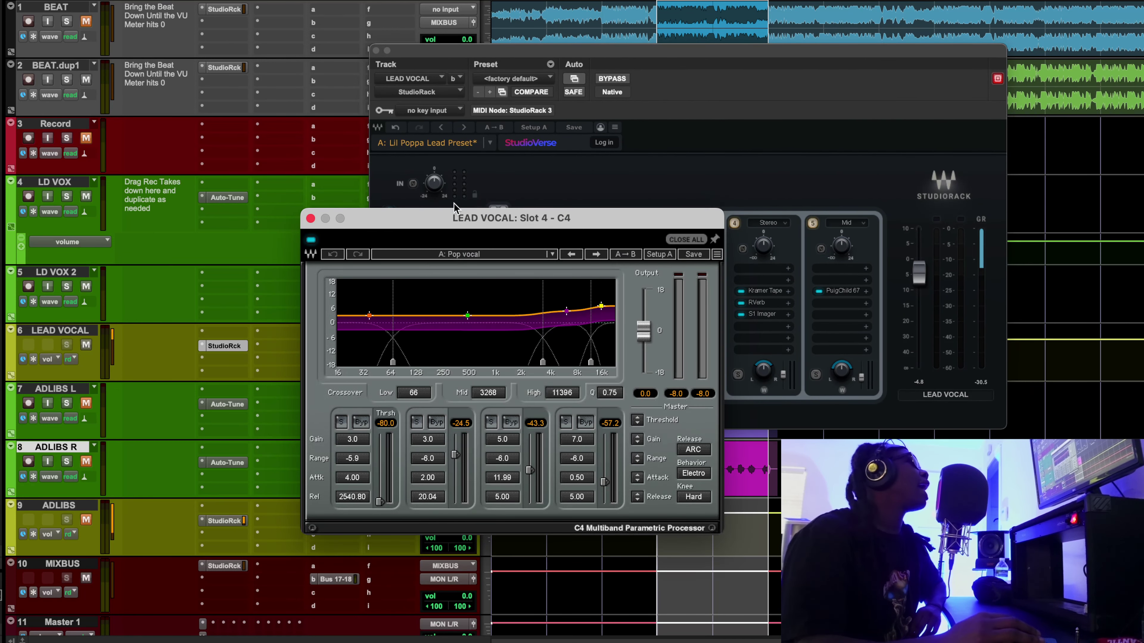
pyautogui.moveTo(456, 215); pyautogui.dragTo(516, 128)
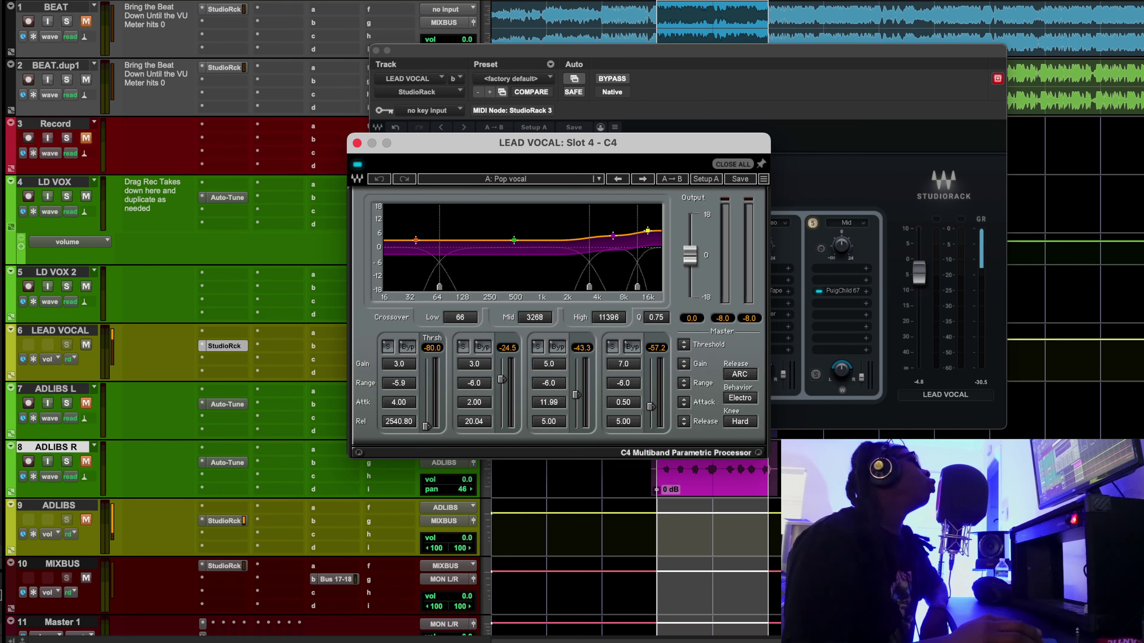
pyautogui.press('space')
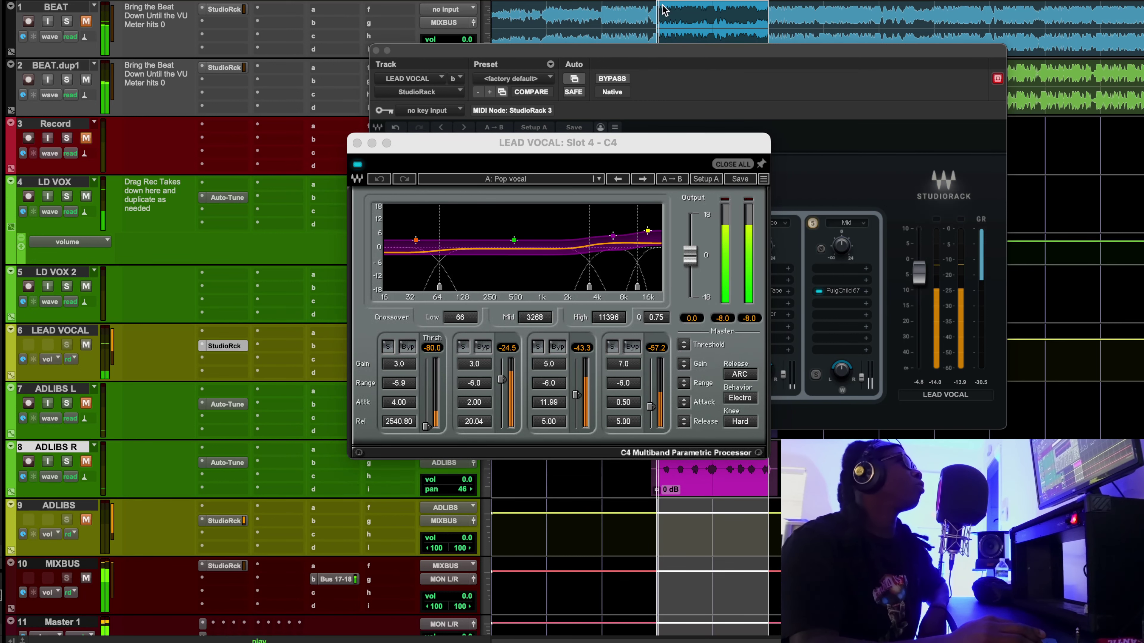
pyautogui.click(358, 166)
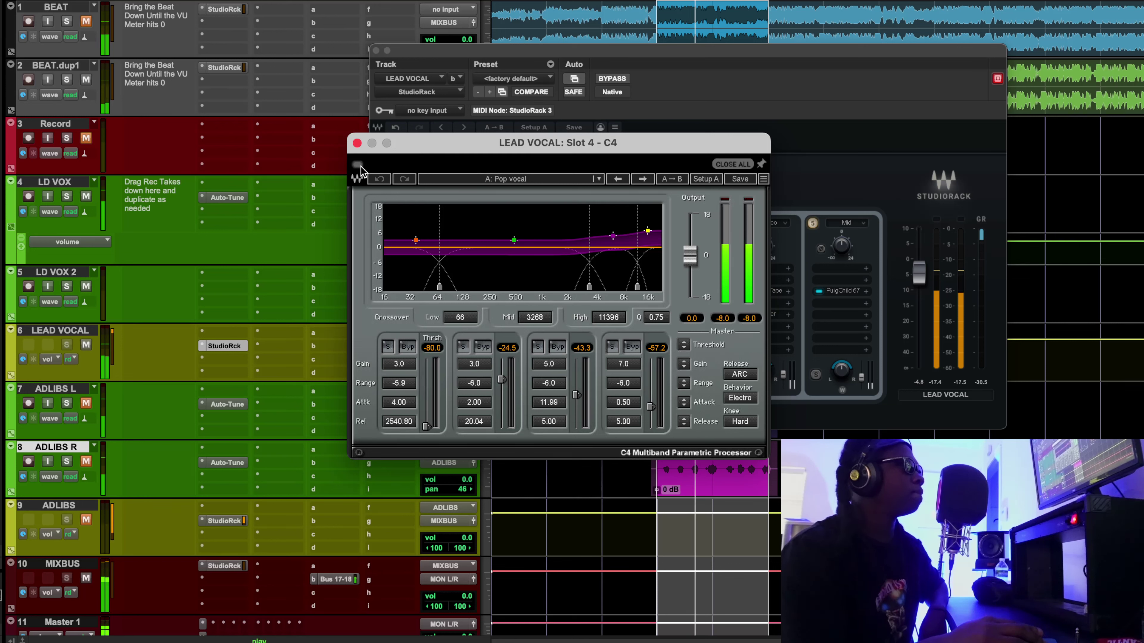
pyautogui.click(357, 165)
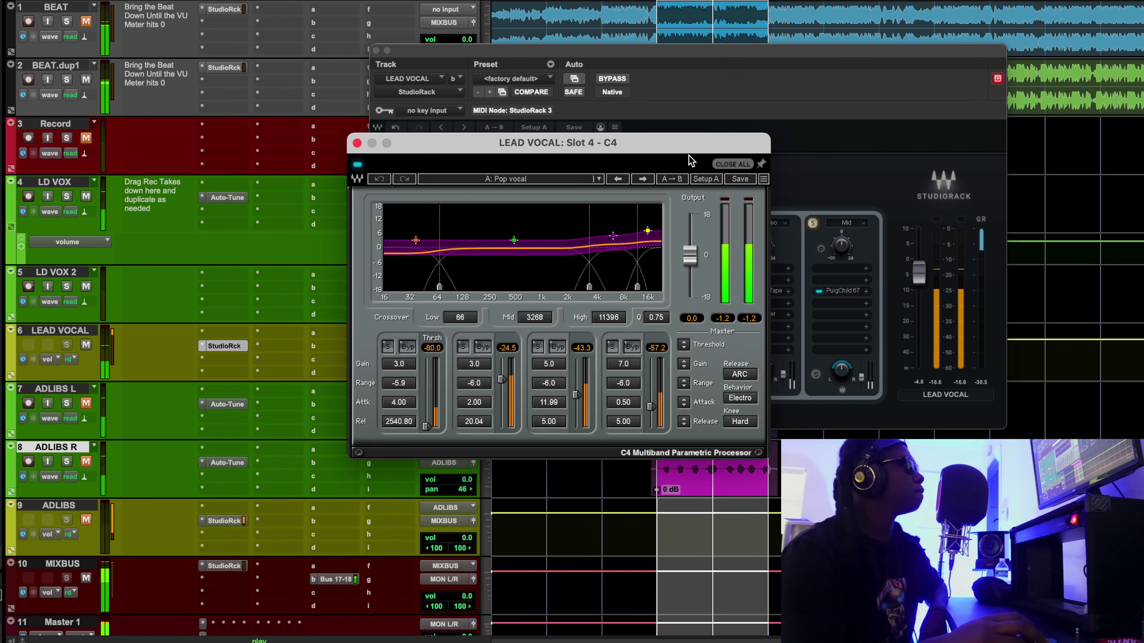
pyautogui.press('space')
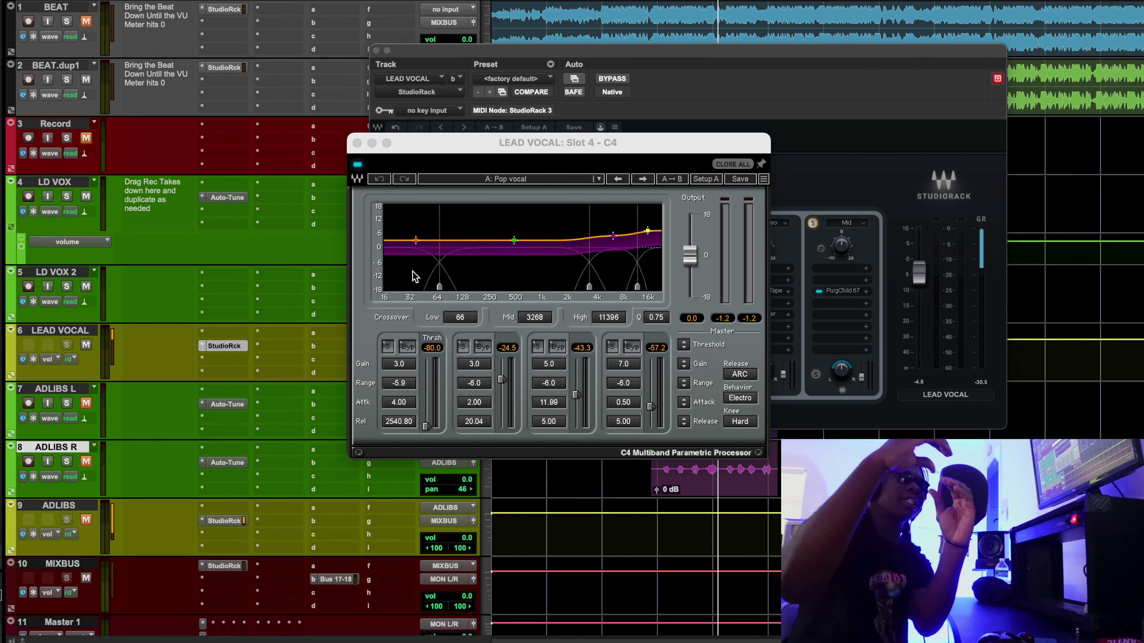
# Close C4, centre the REQ 4 equaliser window, and select a song section to audition
pyautogui.click(357, 143)
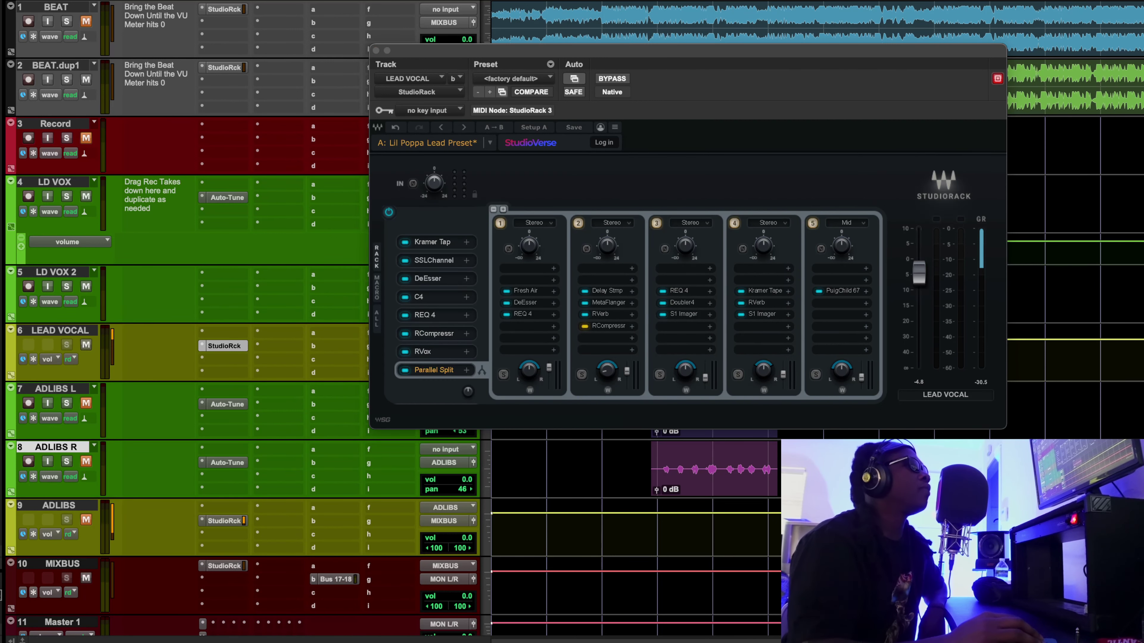
pyautogui.moveTo(0, 2); pyautogui.dragTo(628, 98)
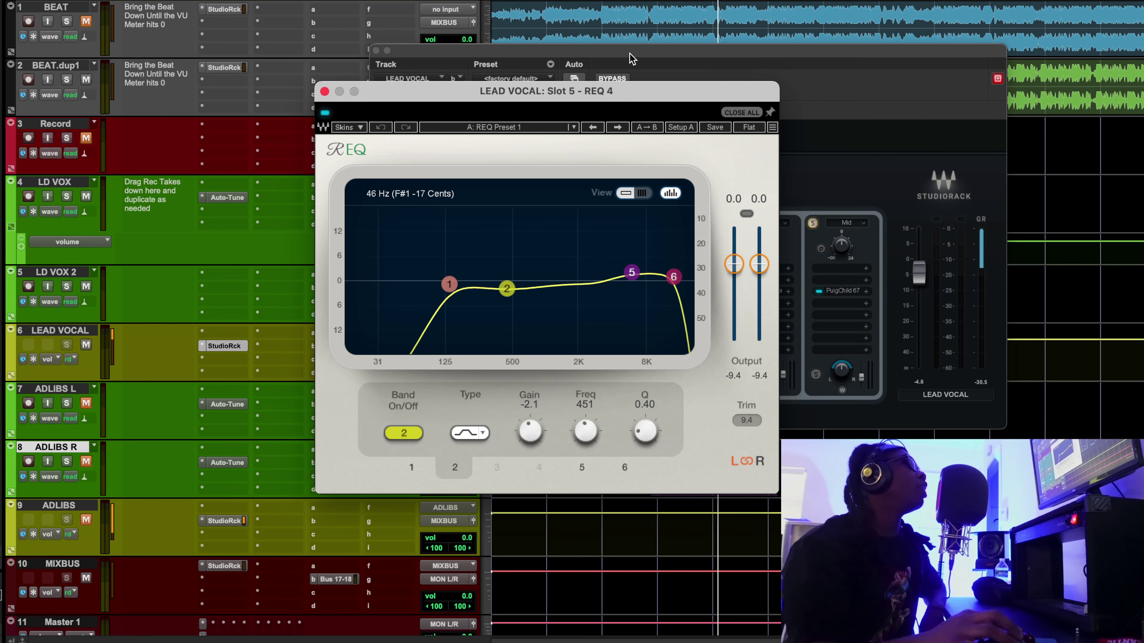
pyautogui.click(630, 1)
pyautogui.moveTo(601, 1); pyautogui.dragTo(713, 1)
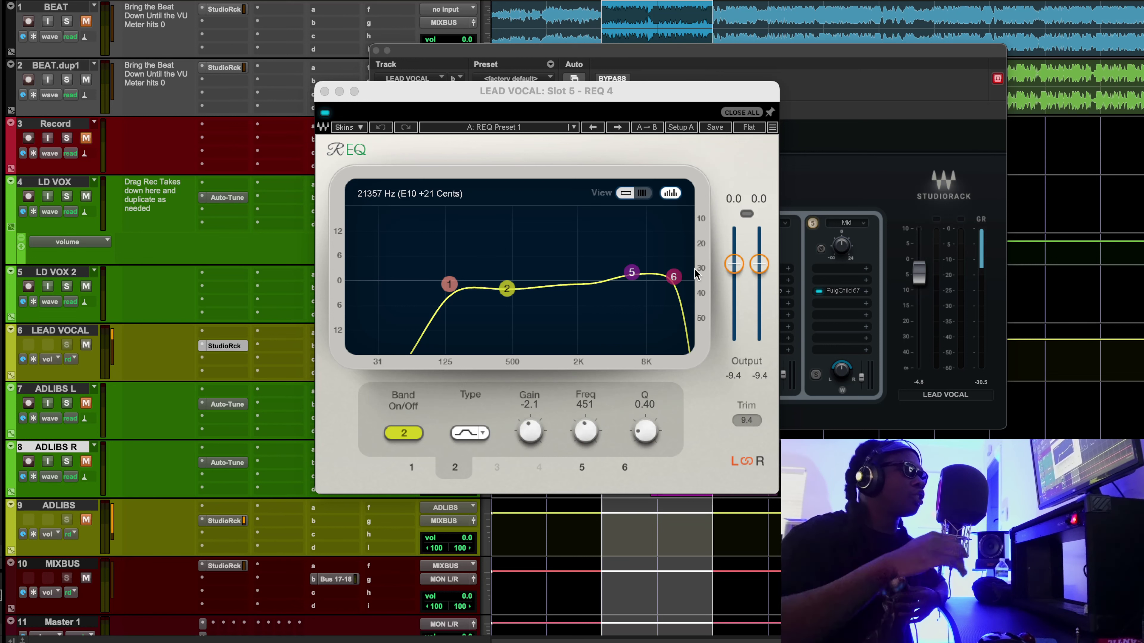
# Play a new section with REQ 4 bypassed for comparison, then close REQ 4
pyautogui.press('space')
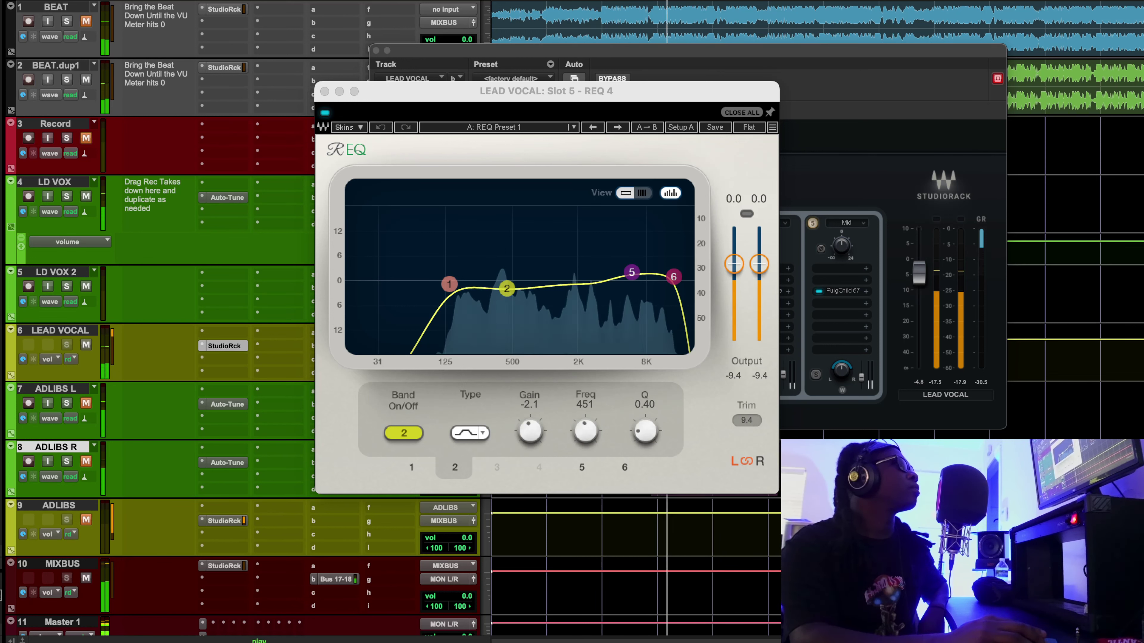
pyautogui.moveTo(658, 1); pyautogui.dragTo(768, 1)
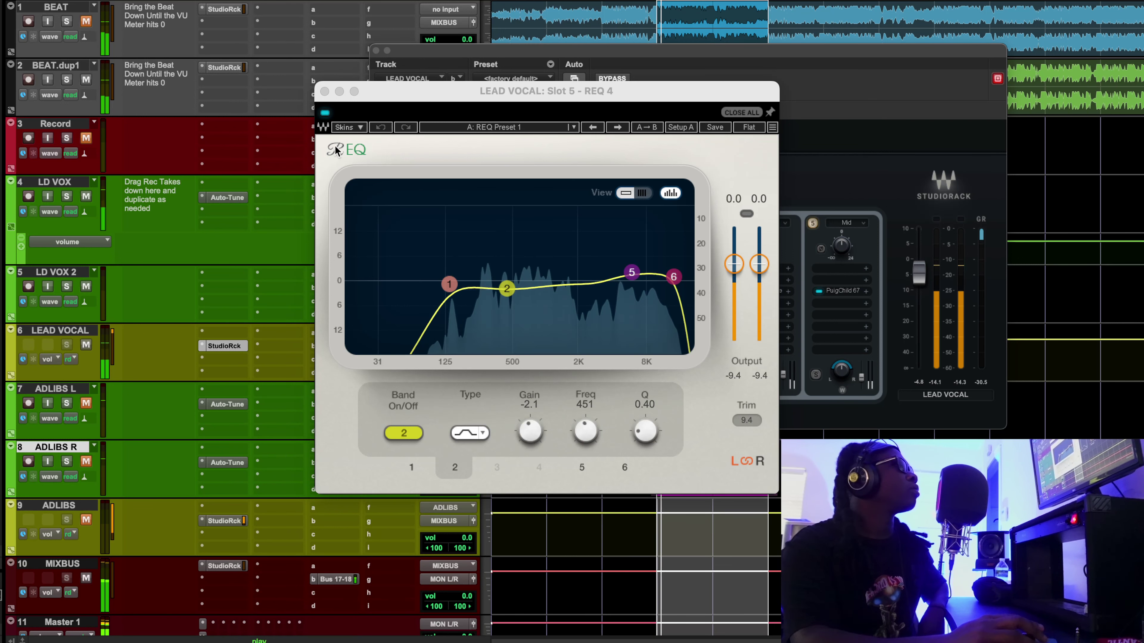
pyautogui.click(325, 113)
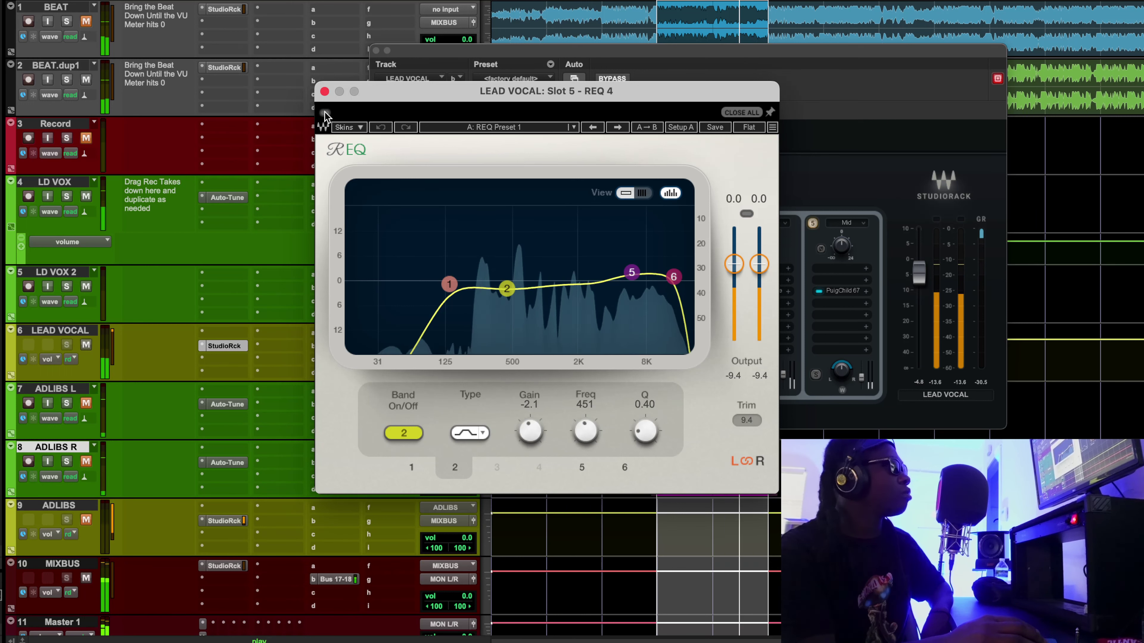
pyautogui.click(324, 91)
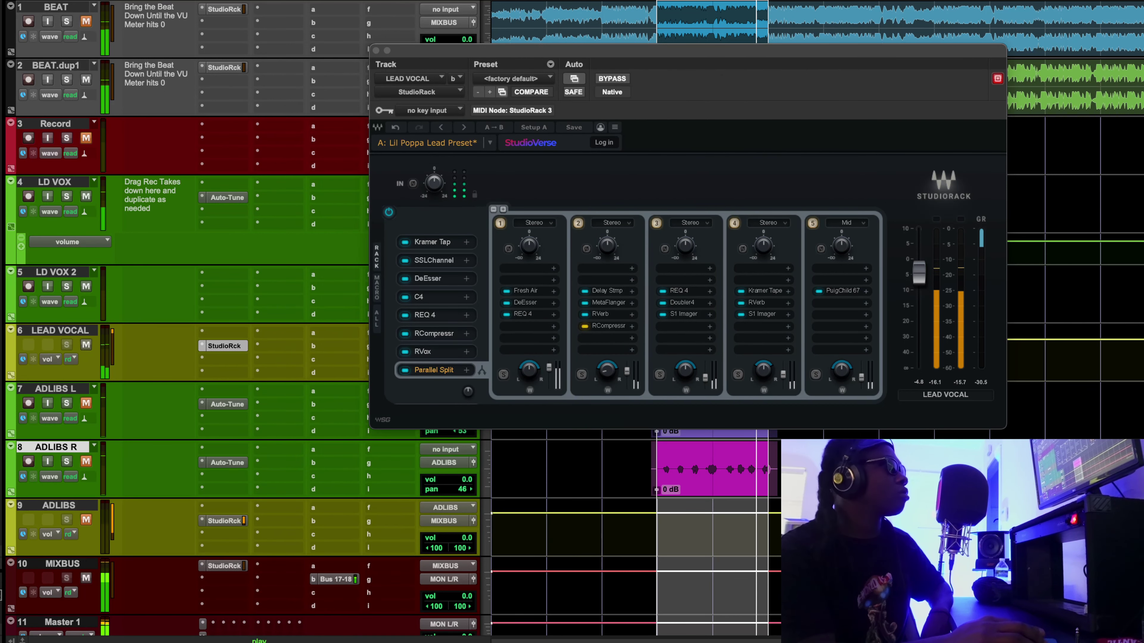
# Restart playback and drop the StudioRack window lower to uncover the beat and LD VOX clips
pyautogui.press('space')
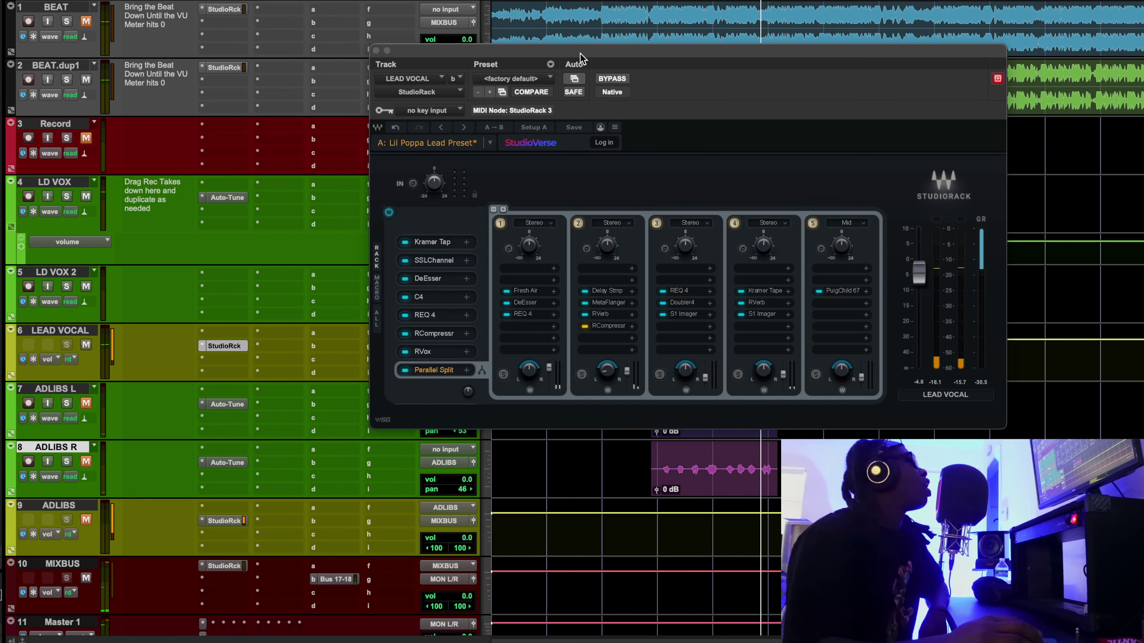
pyautogui.press('space')
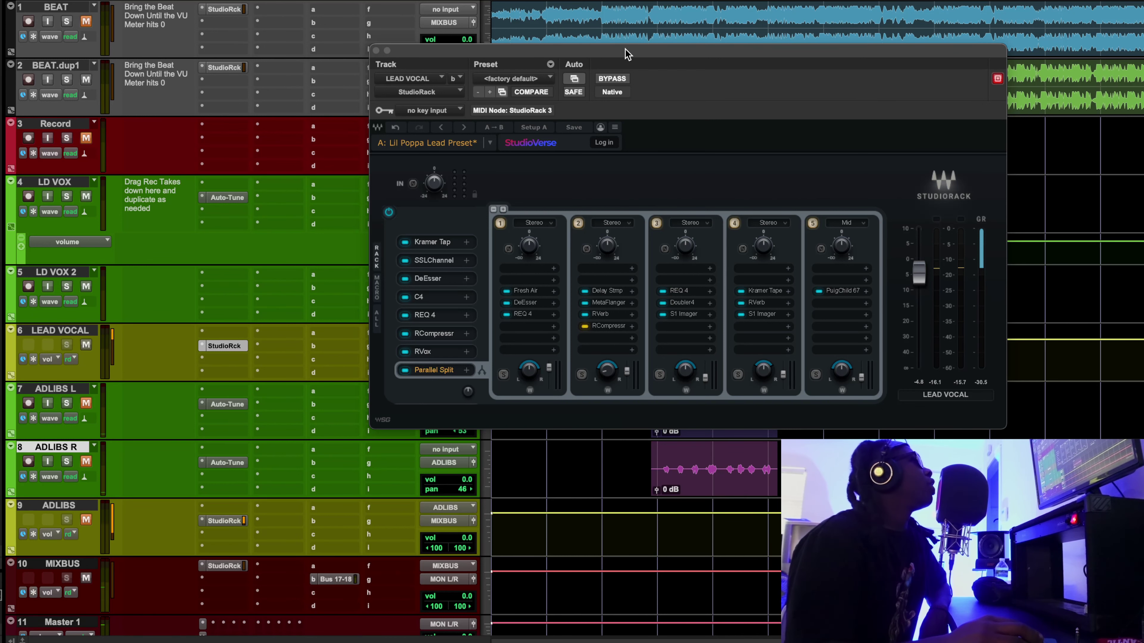
pyautogui.moveTo(628, 54); pyautogui.dragTo(681, 261)
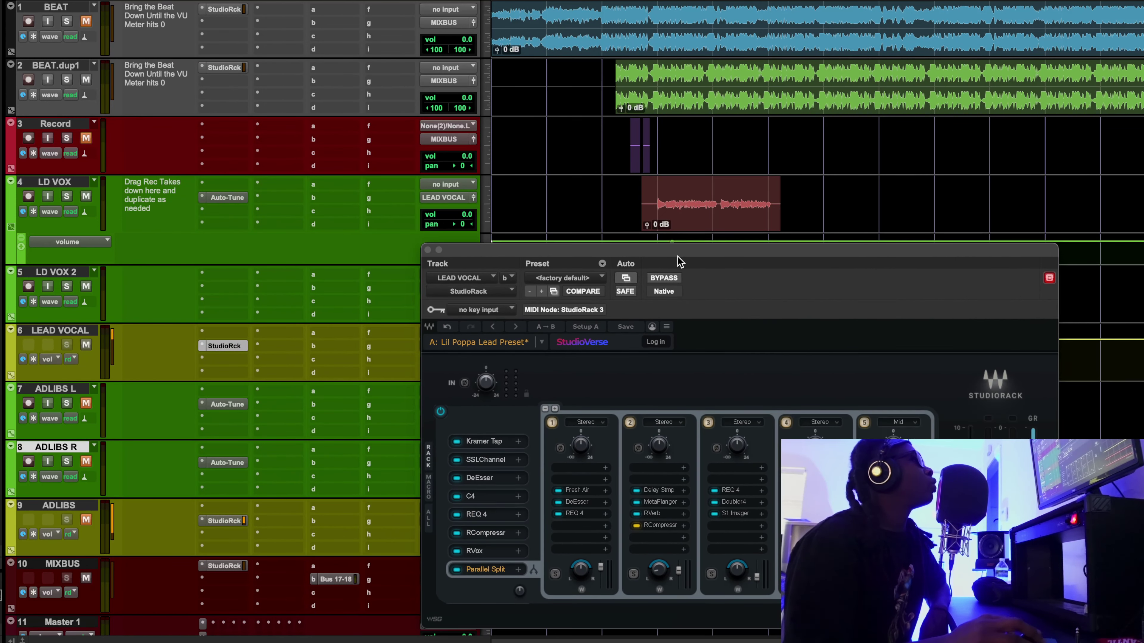
pyautogui.scroll(4, 697, 216)
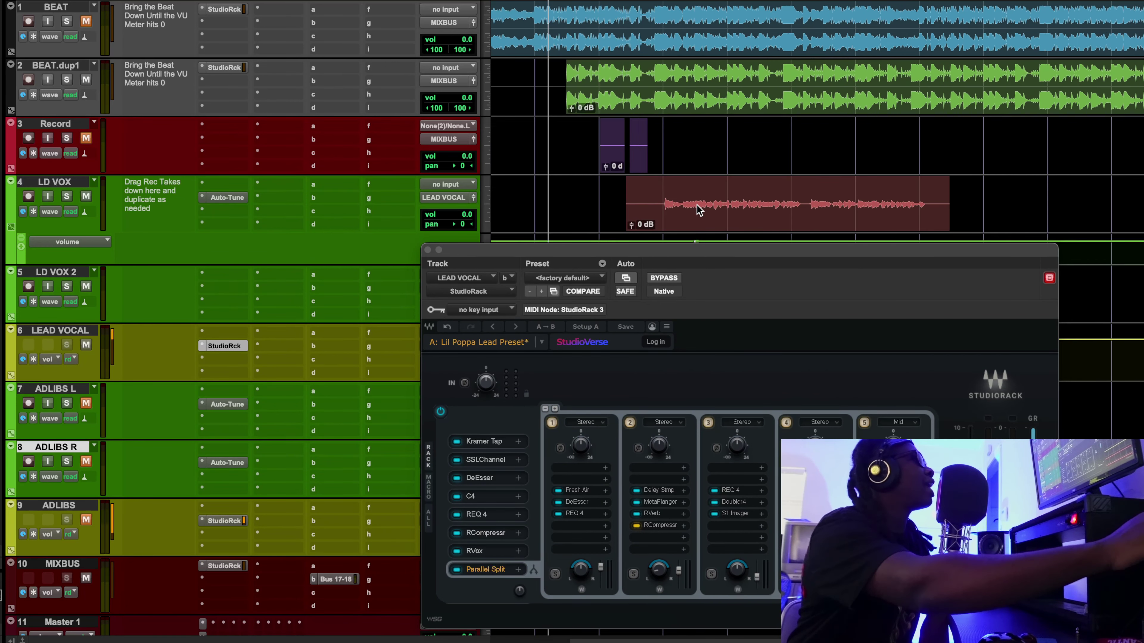
pyautogui.scroll(2, 697, 210)
pyautogui.scroll(-1, 697, 210)
pyautogui.scroll(3, 697, 210)
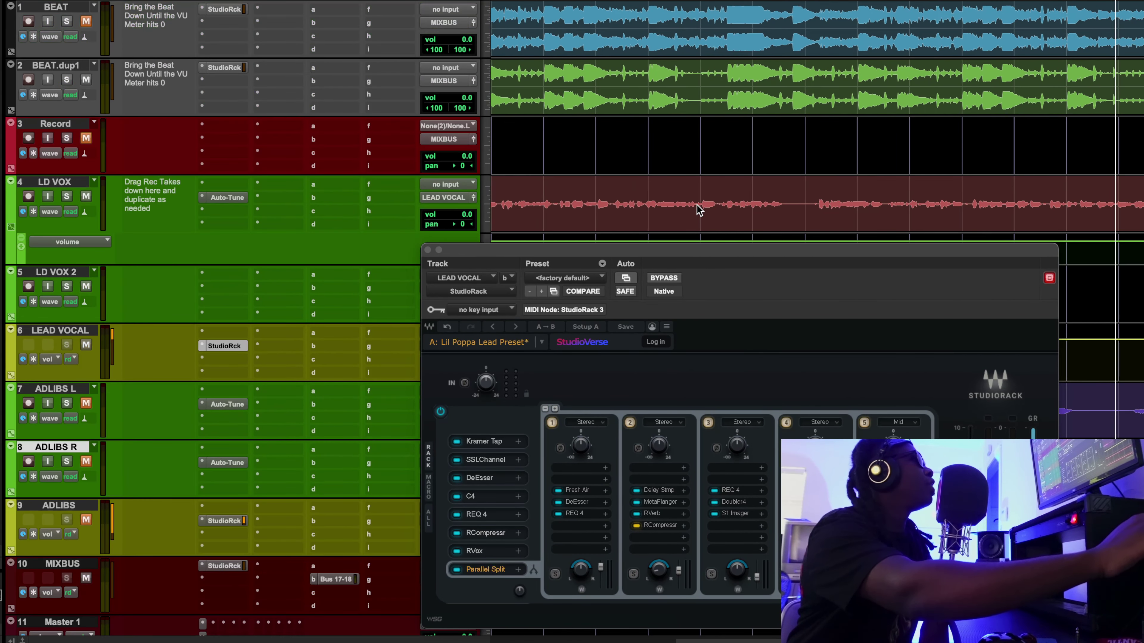
pyautogui.scroll(-1, 697, 210)
pyautogui.scroll(-1, 697, 210)
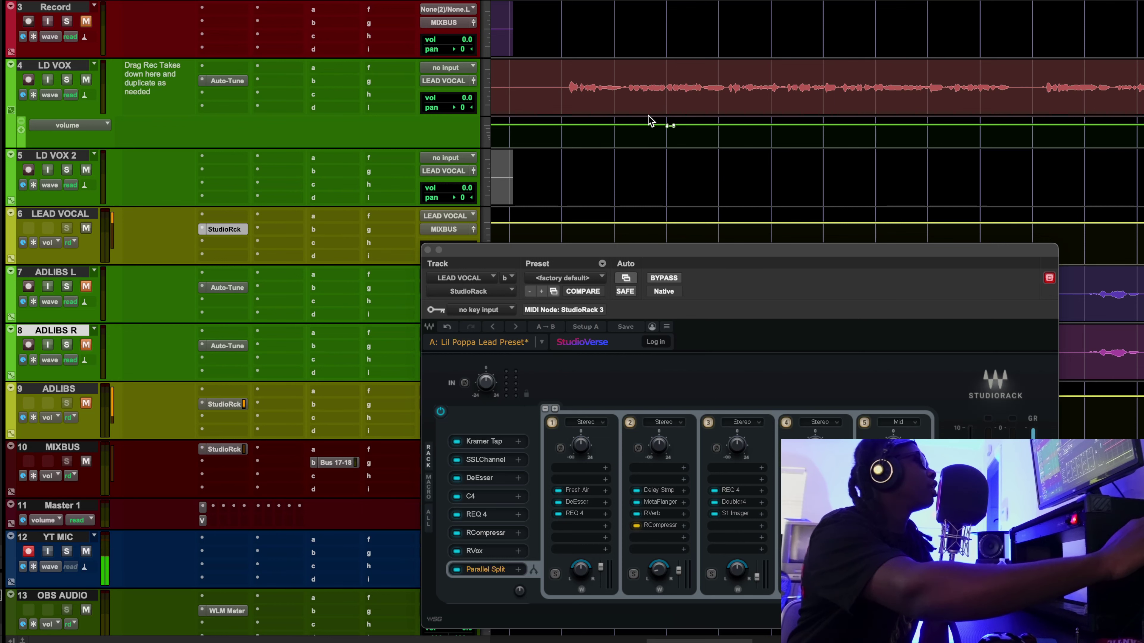
pyautogui.scroll(2, 650, 121)
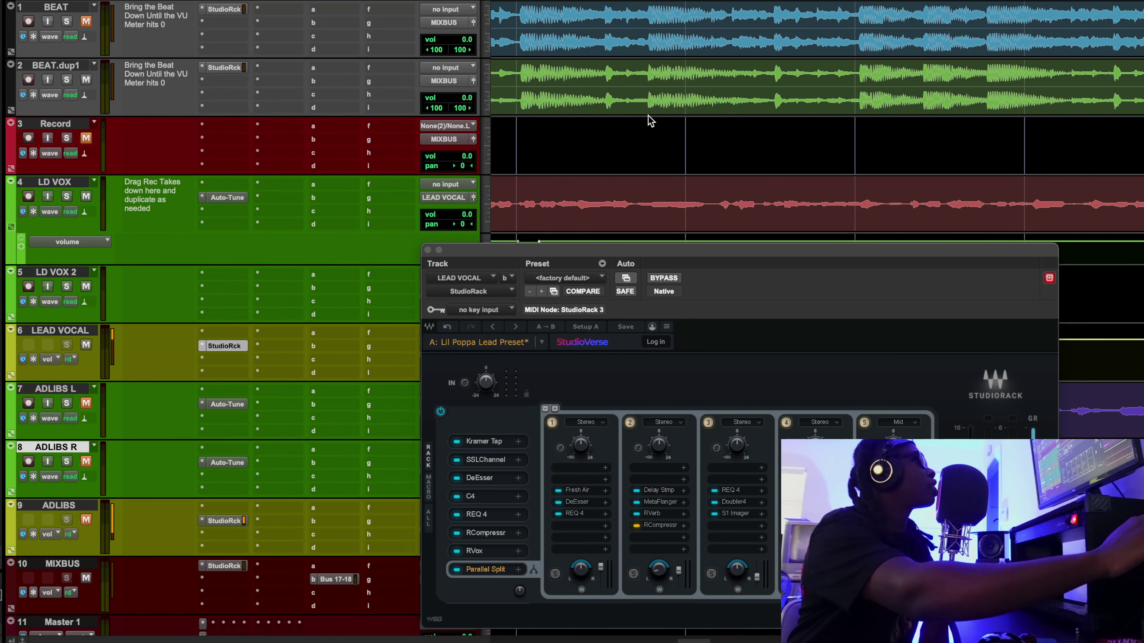
pyautogui.scroll(-1, 650, 120)
pyautogui.scroll(1, 650, 120)
pyautogui.hscroll(-1, 650, 121)
pyautogui.scroll(-2, 650, 120)
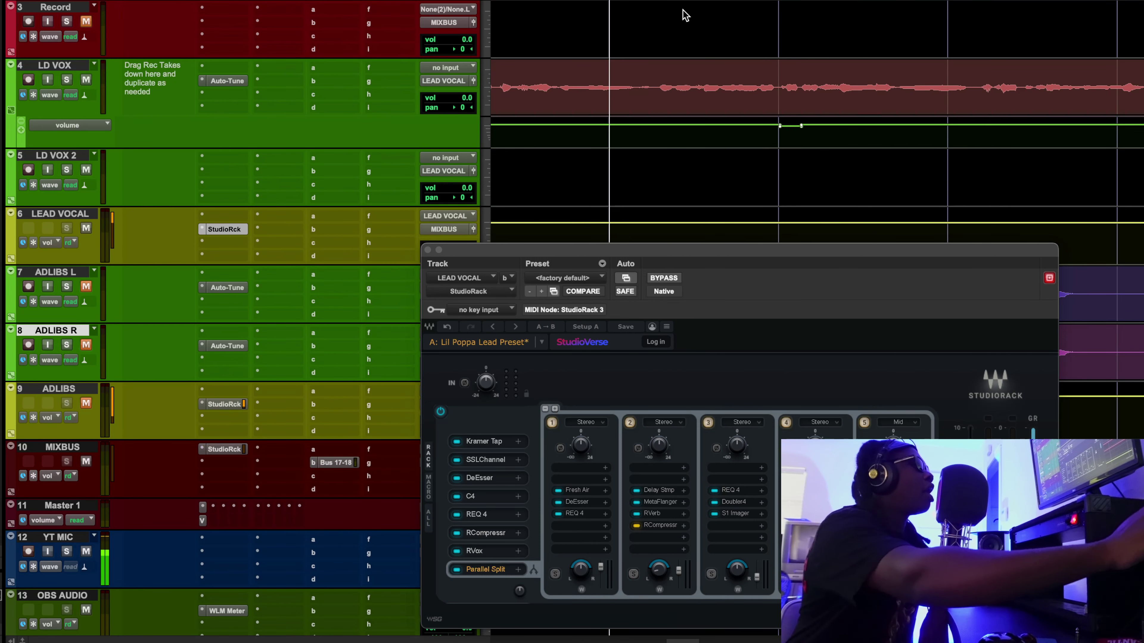
pyautogui.scroll(-6, 683, 10)
pyautogui.scroll(-1, 683, 10)
pyautogui.scroll(1, 727, 138)
pyautogui.hscroll(3, 727, 138)
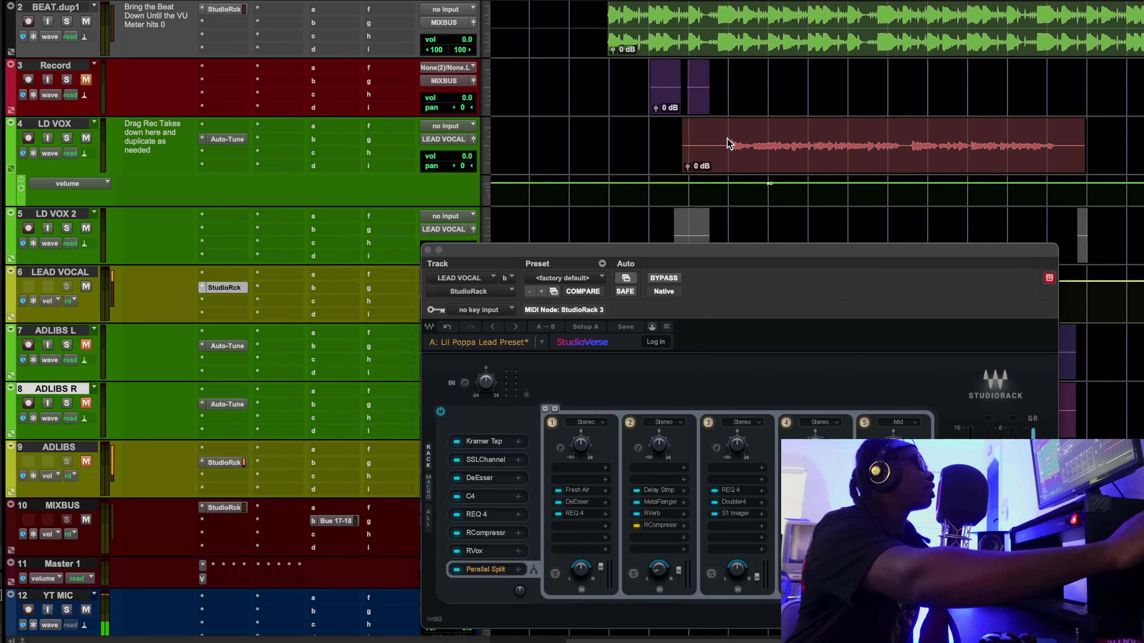
pyautogui.scroll(1, 425, 129)
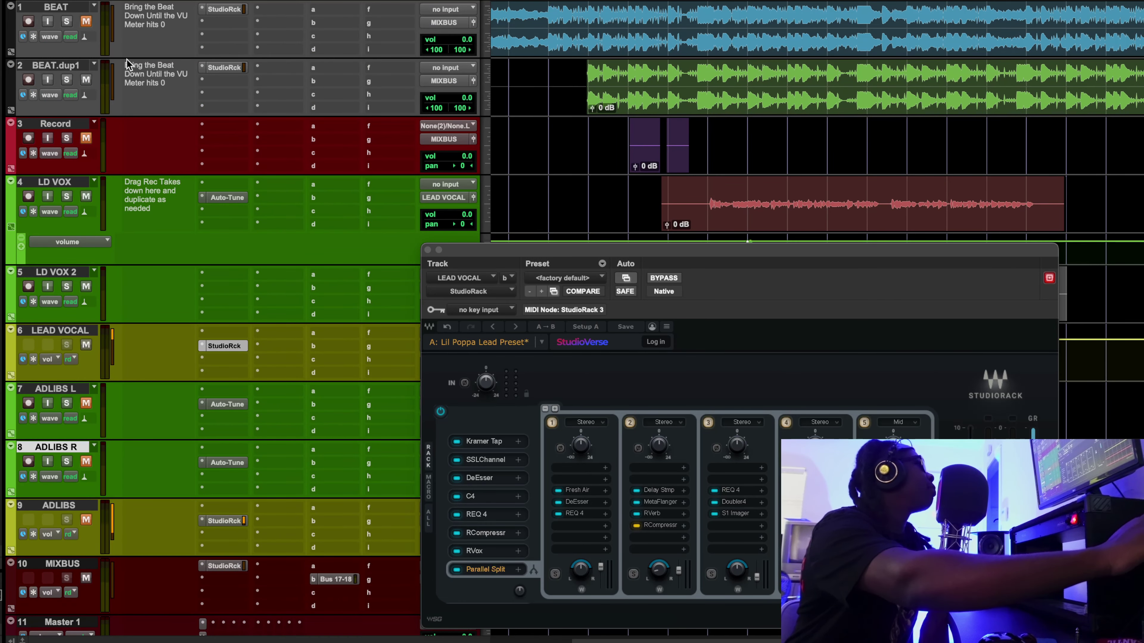
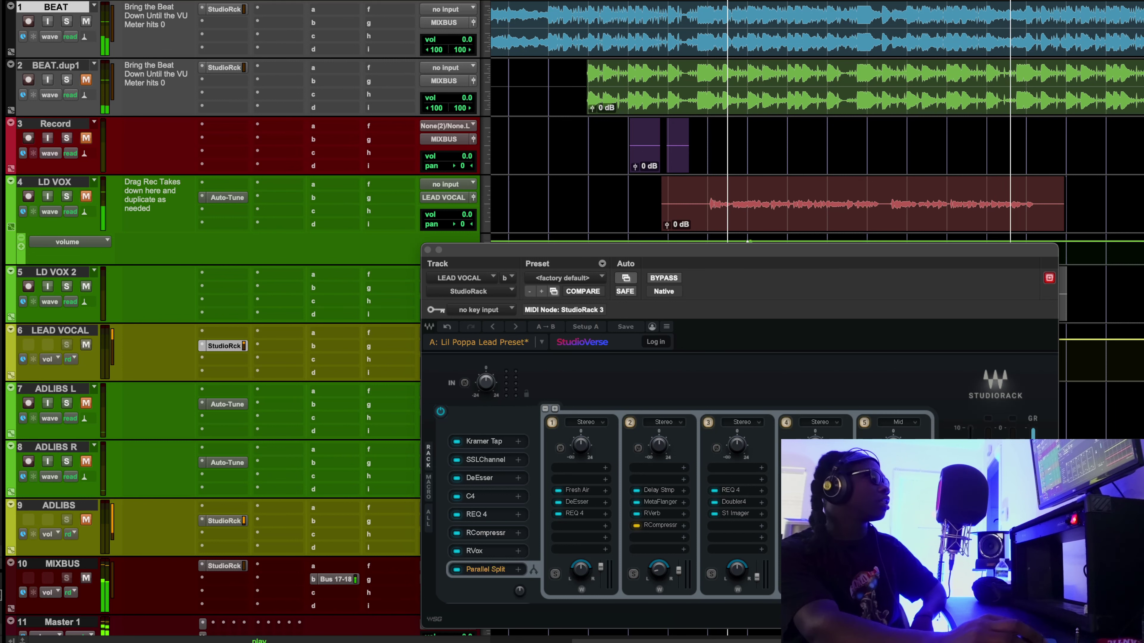
# Raise the LEAD VOCAL StudioRack window near the top of the screen so all five parallel chains show
pyautogui.click(667, 263)
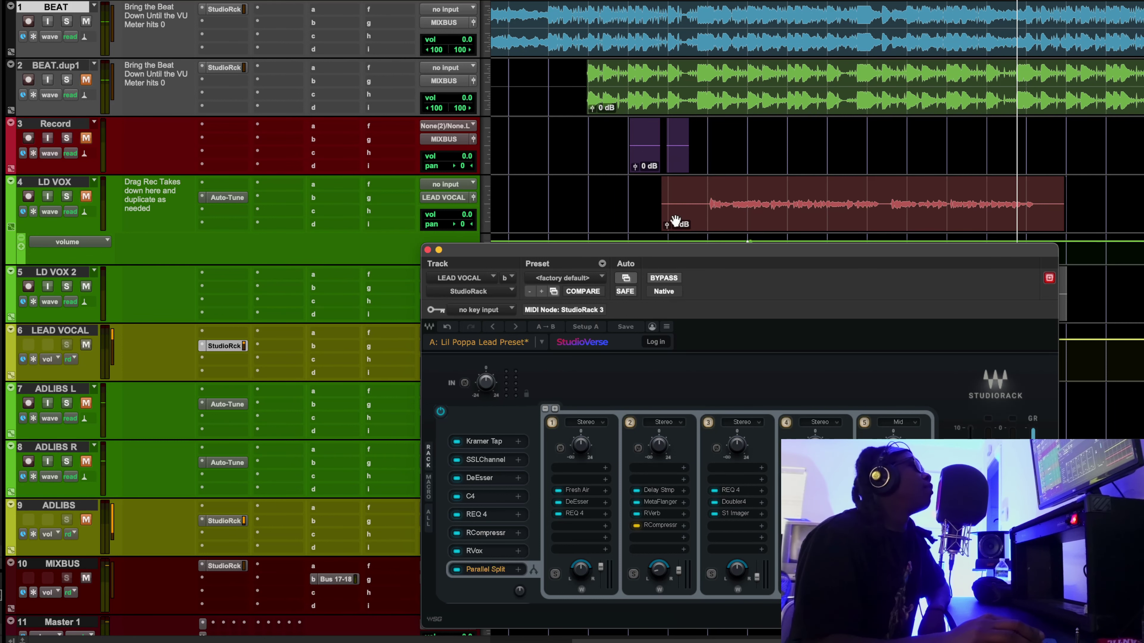
pyautogui.moveTo(674, 251); pyautogui.dragTo(656, 61)
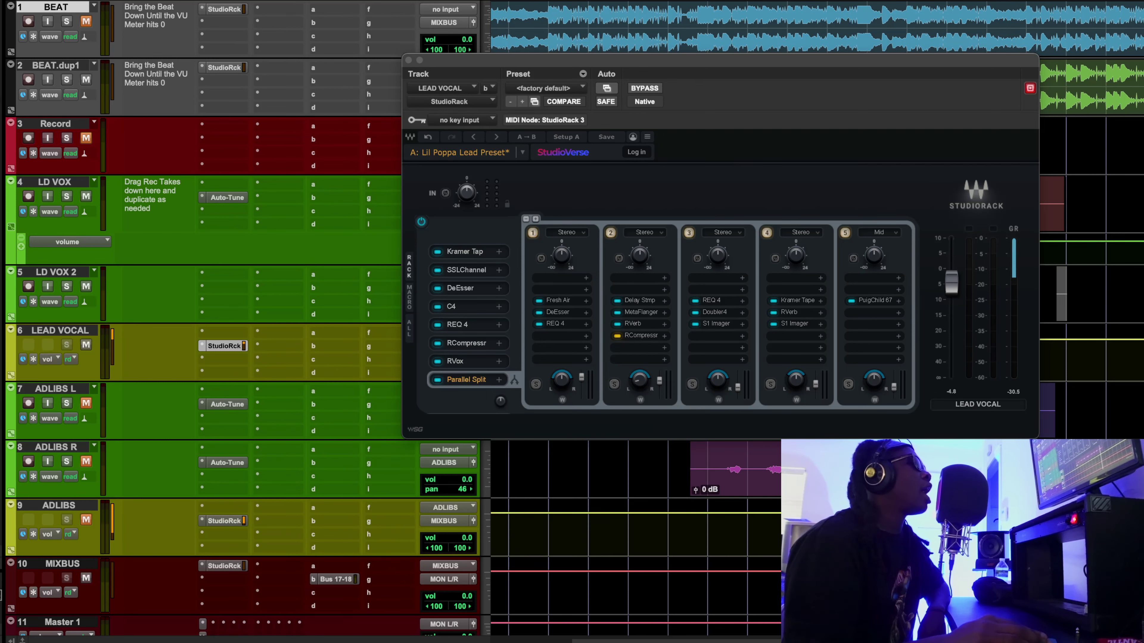
# Arrange the RCompressor and StudioRack windows and select the song section across all tracks
pyautogui.moveTo(0, 18); pyautogui.dragTo(595, 83)
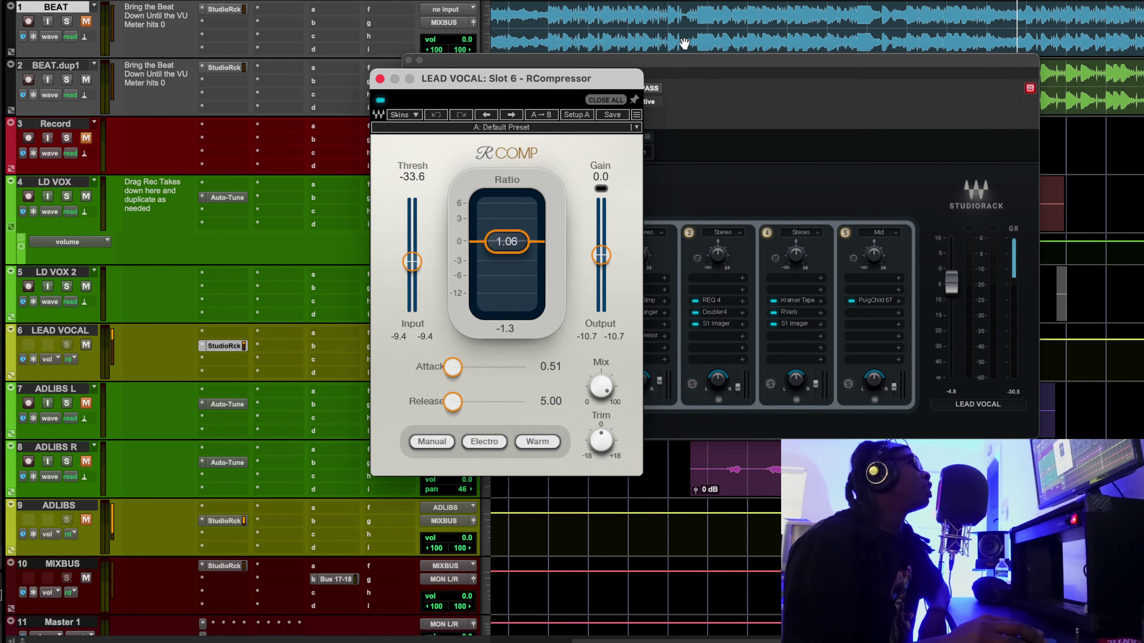
pyautogui.moveTo(688, 60); pyautogui.dragTo(708, 109)
pyautogui.moveTo(578, 74); pyautogui.dragTo(484, 75)
pyautogui.moveTo(750, 104); pyautogui.dragTo(764, 189)
pyautogui.moveTo(707, 2); pyautogui.dragTo(1027, 3)
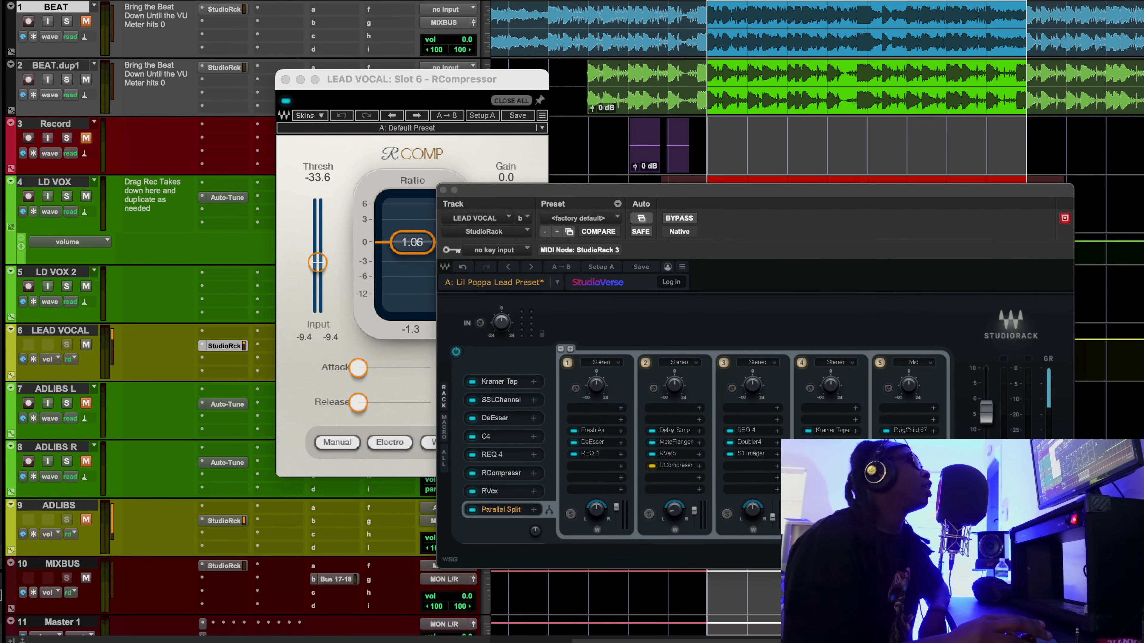
pyautogui.moveTo(833, 189); pyautogui.dragTo(737, 97)
pyautogui.moveTo(443, 82); pyautogui.dragTo(571, 62)
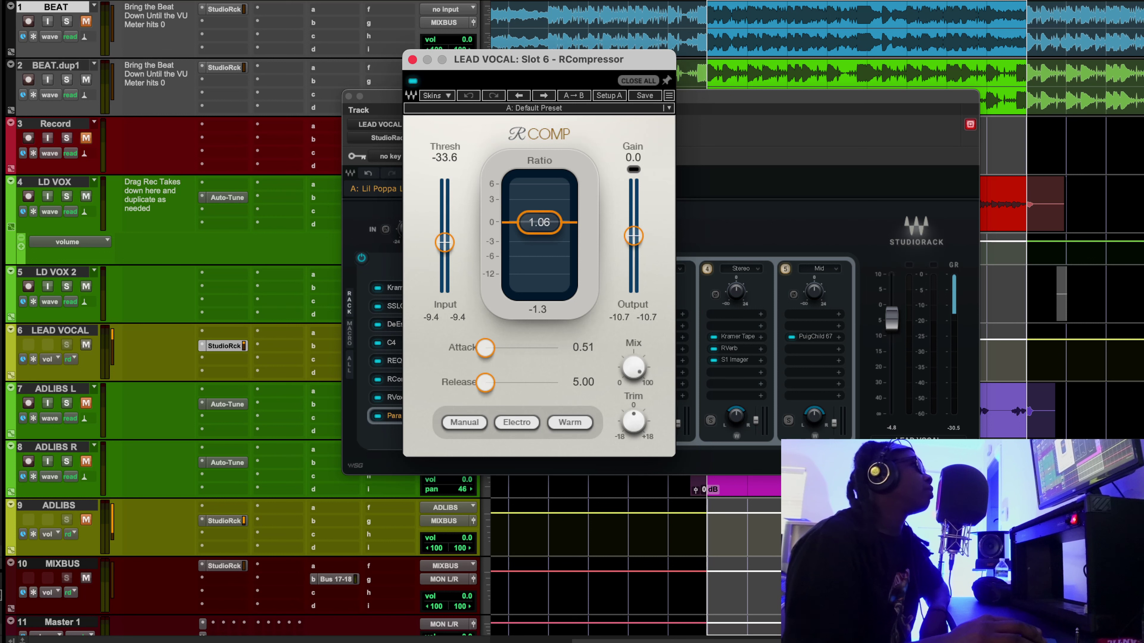
# Play the section, comparing the lead vocal with RCompressor bypassed and enabled, then stop
pyautogui.press('space')
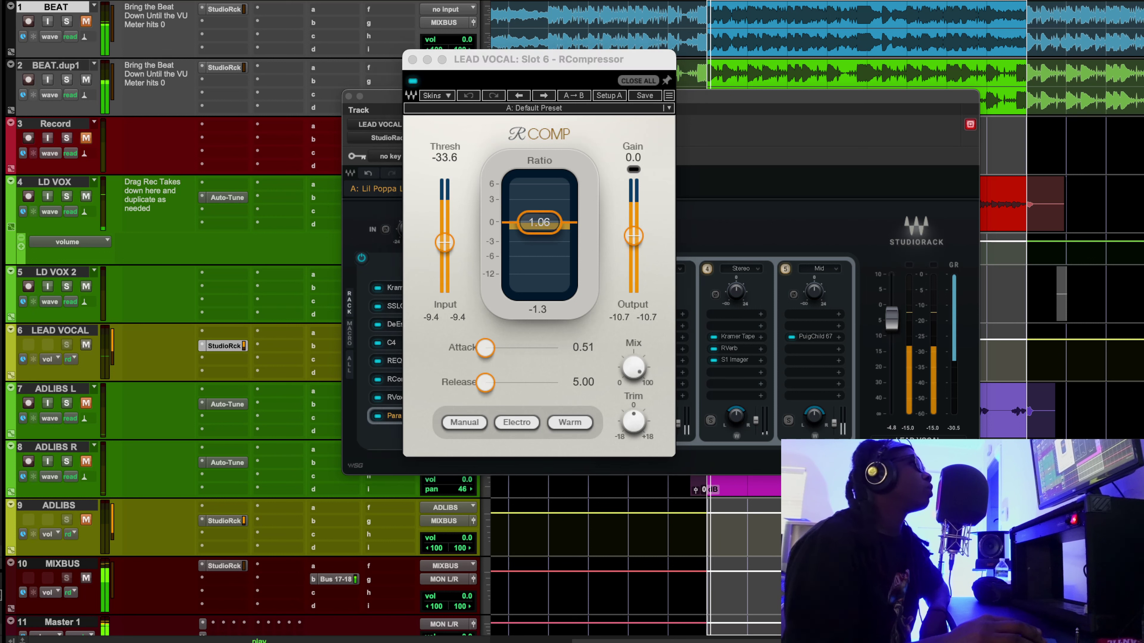
pyautogui.click(412, 82)
pyautogui.click(412, 83)
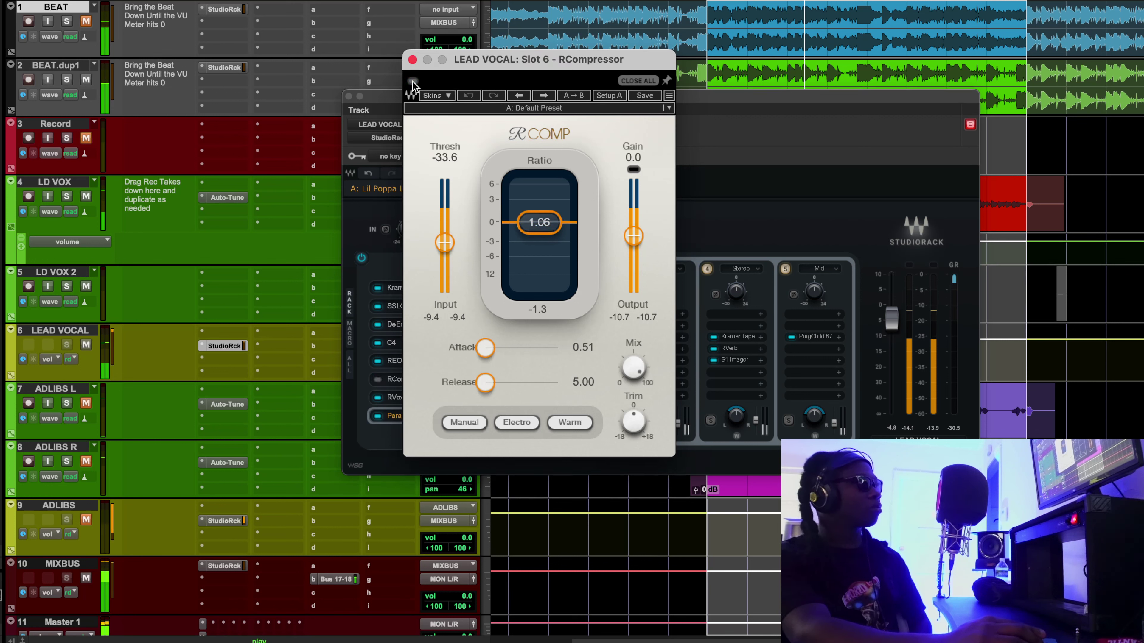
pyautogui.click(412, 82)
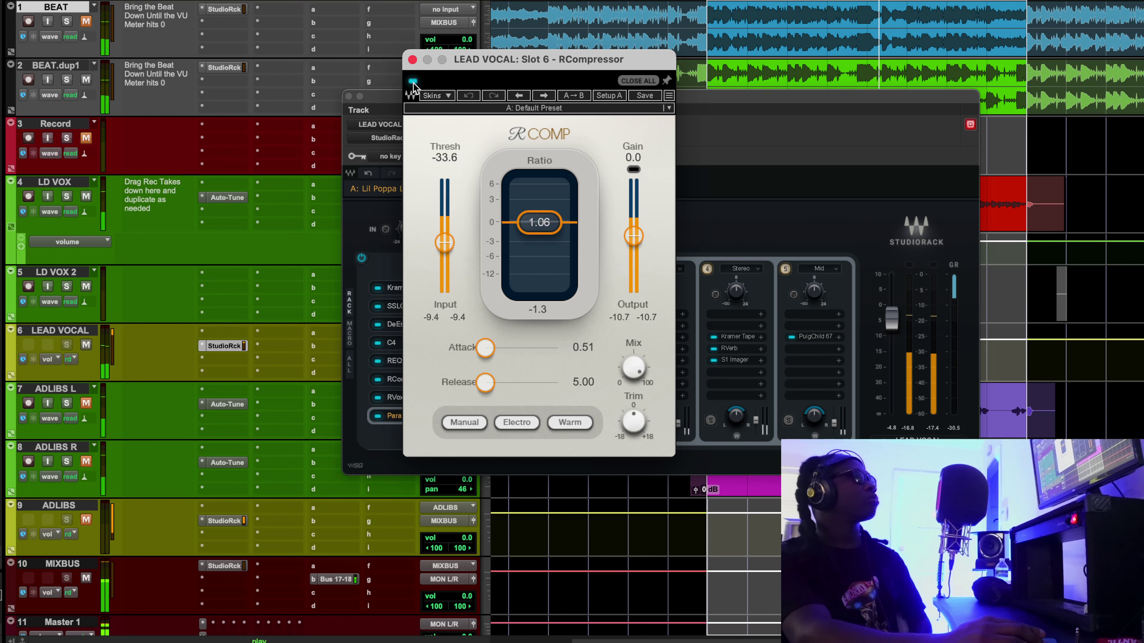
pyautogui.click(412, 82)
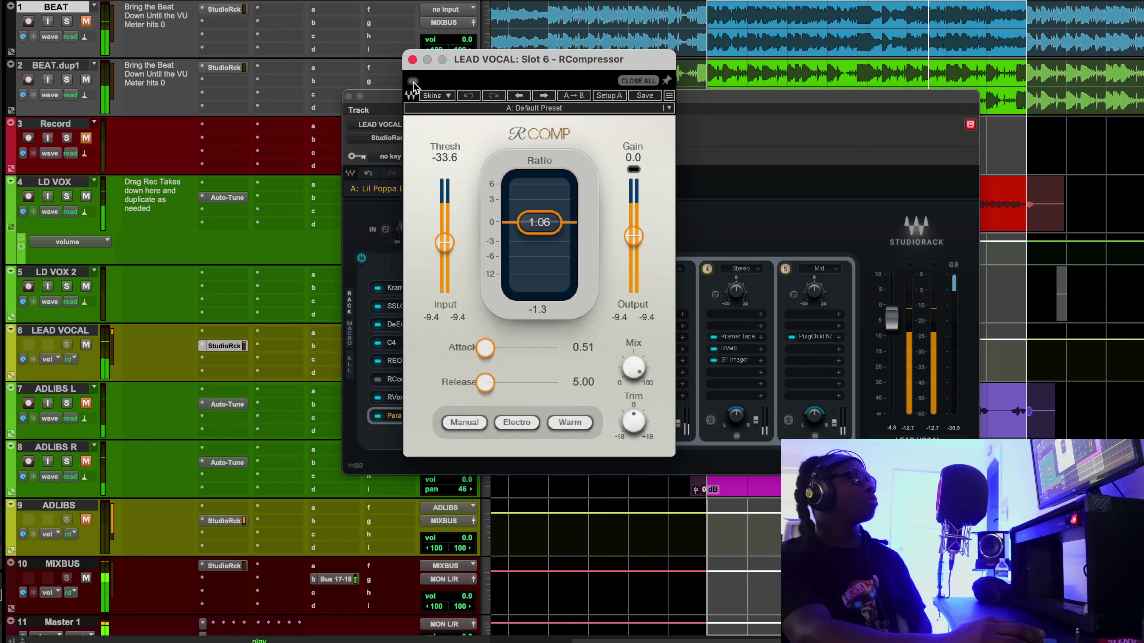
pyautogui.click(412, 81)
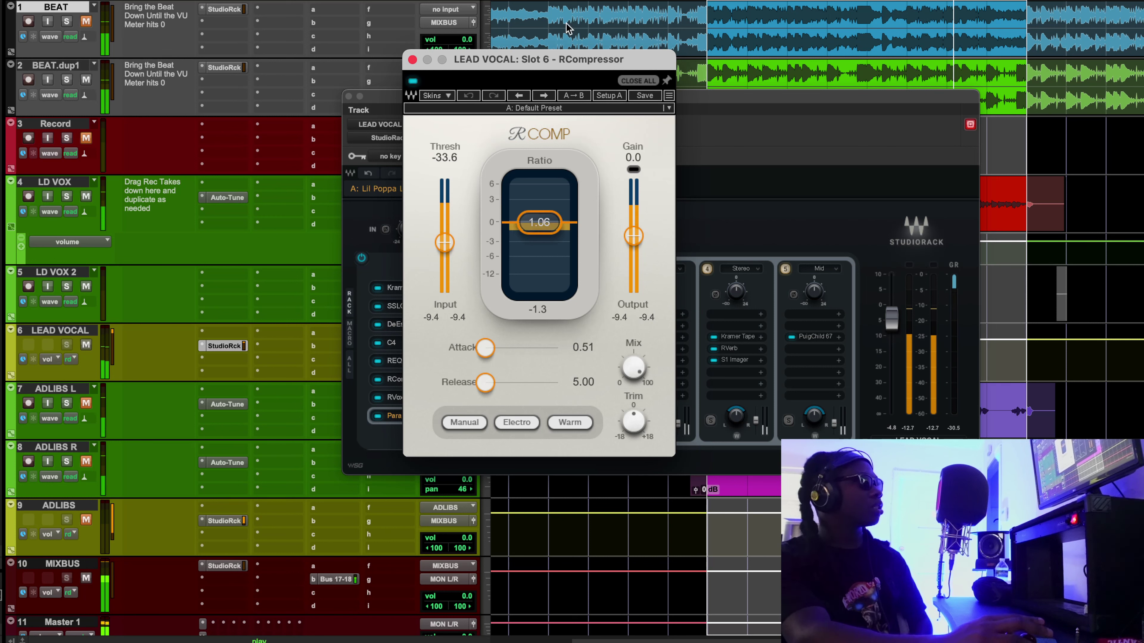
pyautogui.click(566, 28)
pyautogui.press('space')
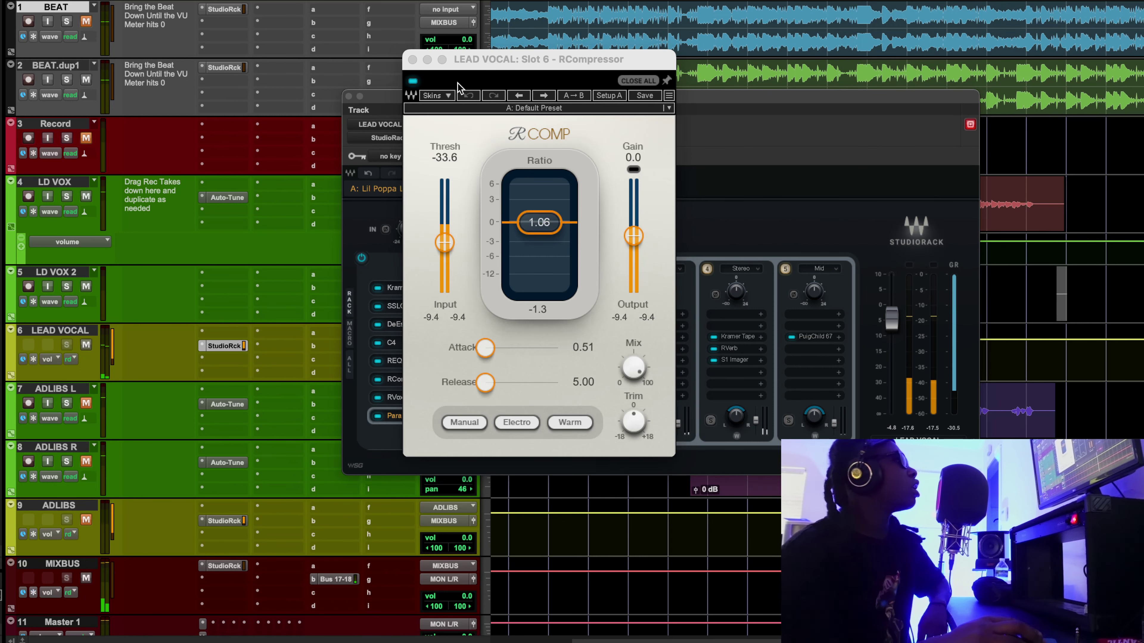
# Close RCompressor, reselect the song section across all tracks, and open the RVox settings
pyautogui.click(412, 59)
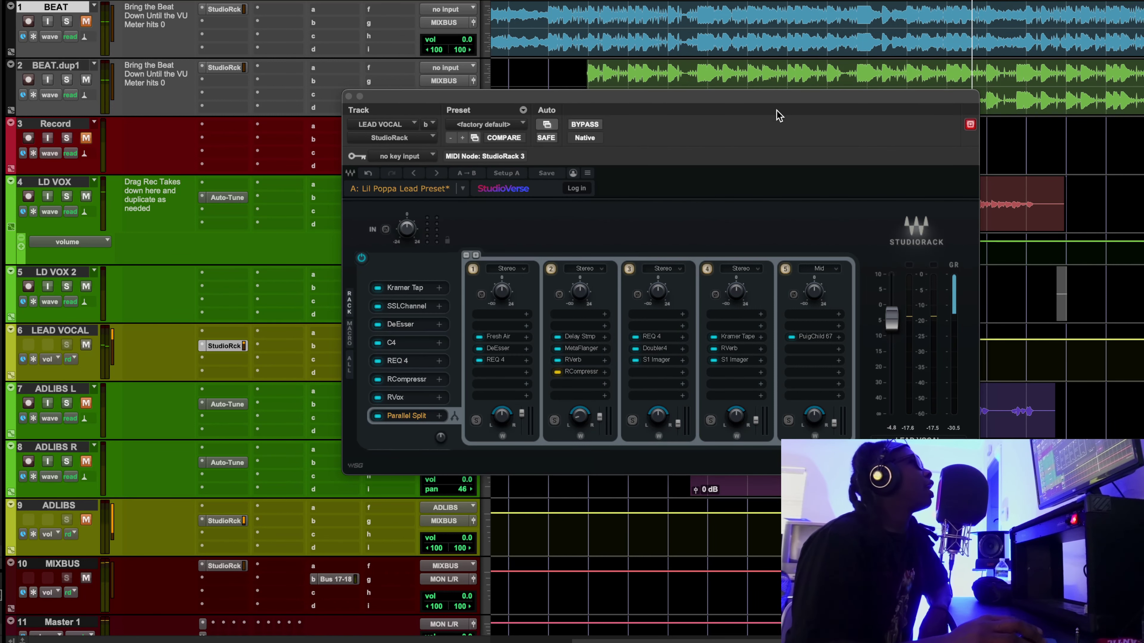
pyautogui.moveTo(779, 115); pyautogui.dragTo(789, 279)
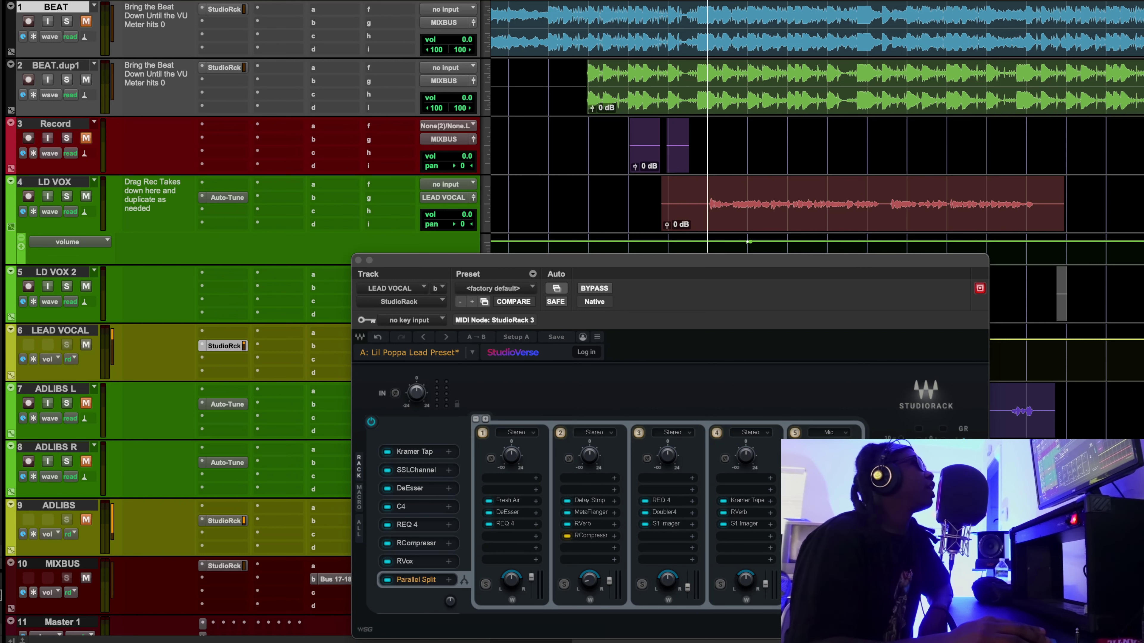
pyautogui.moveTo(708, 205); pyautogui.dragTo(1027, 205)
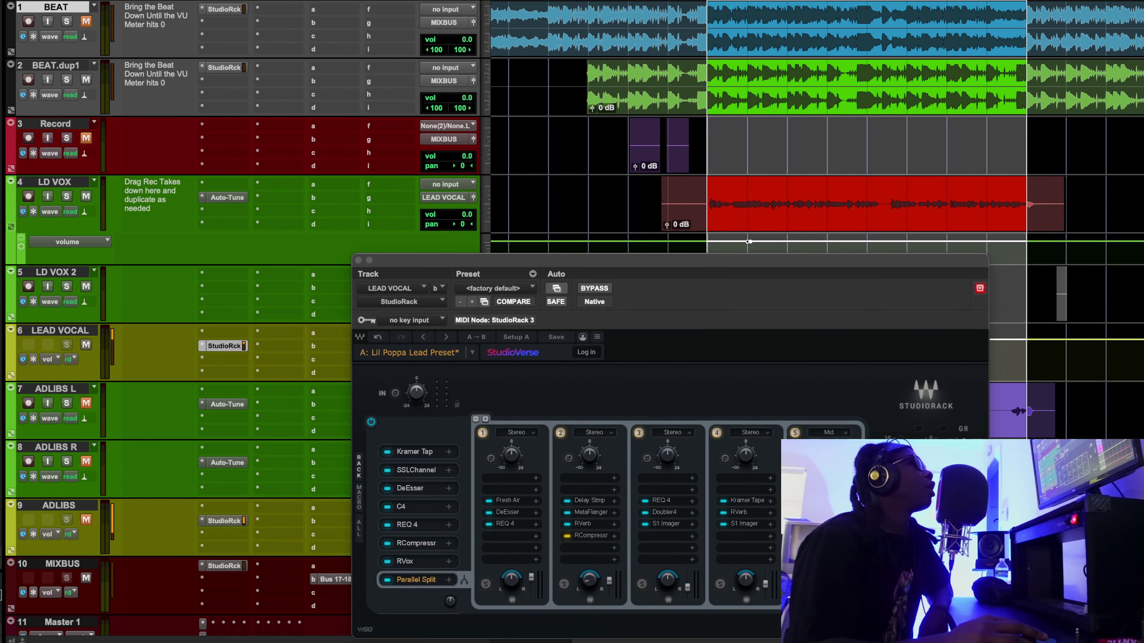
pyautogui.moveTo(667, 264); pyautogui.dragTo(665, 83)
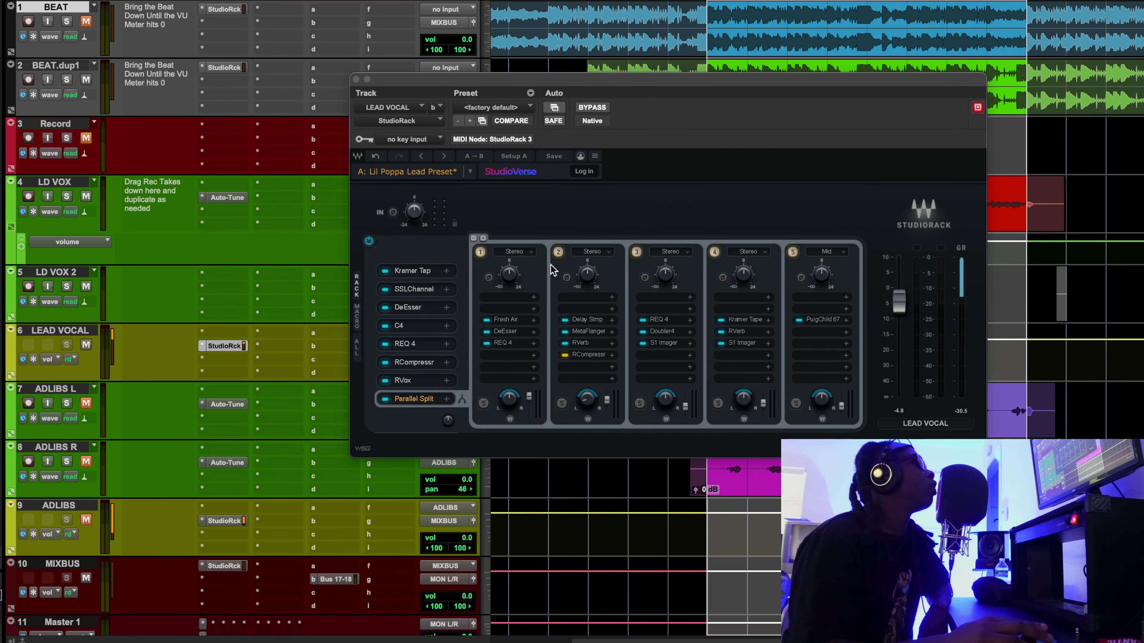
pyautogui.click(425, 368)
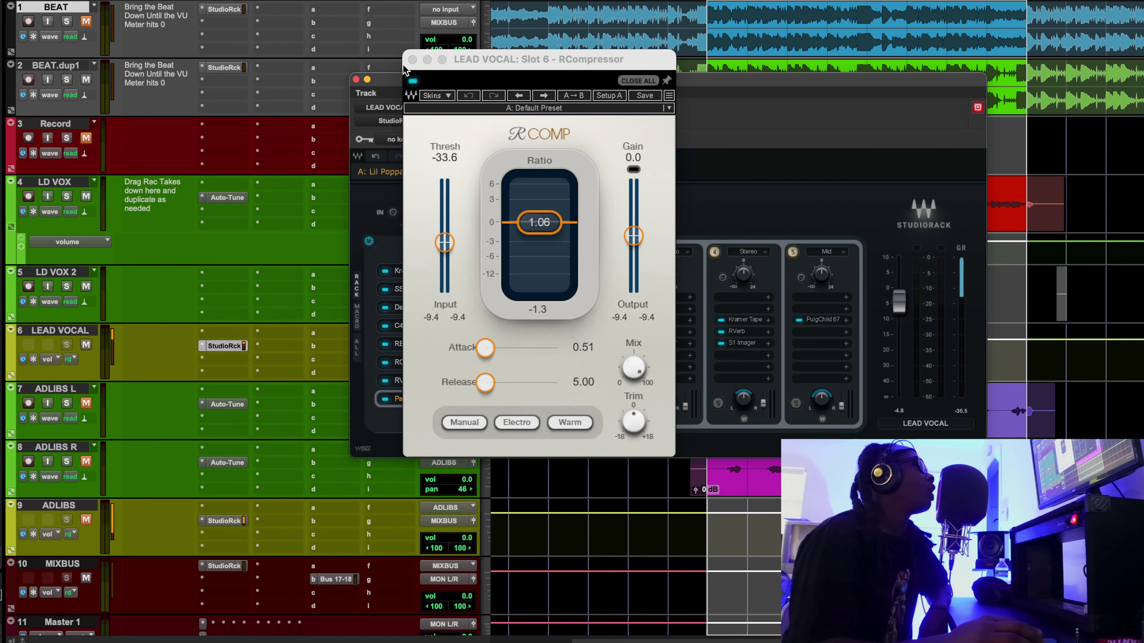
pyautogui.click(412, 59)
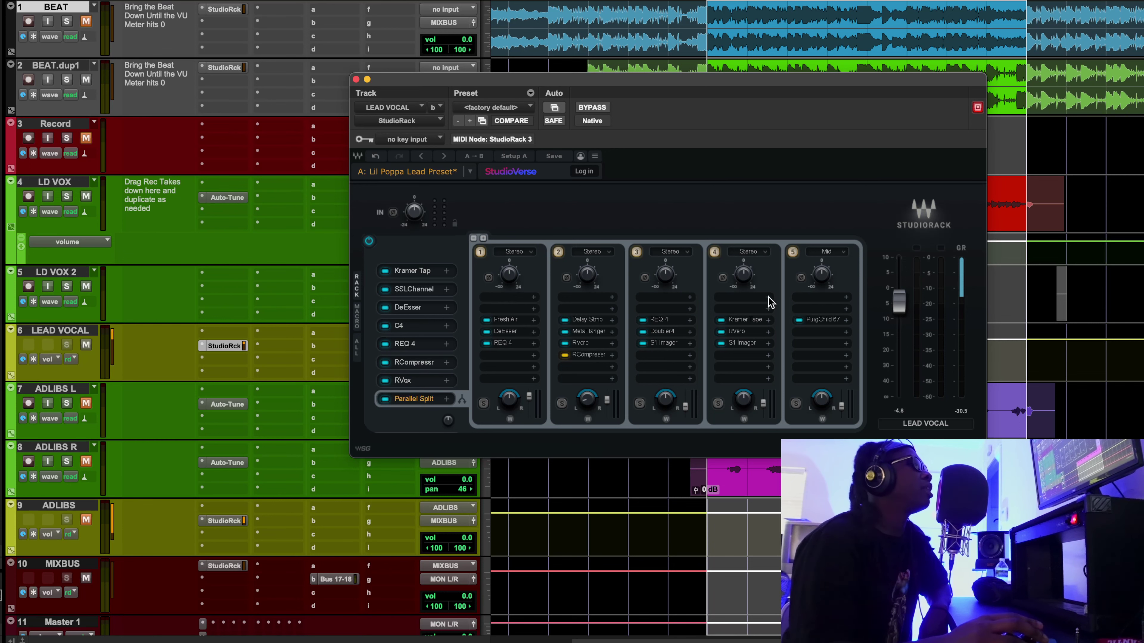
pyautogui.click(403, 380)
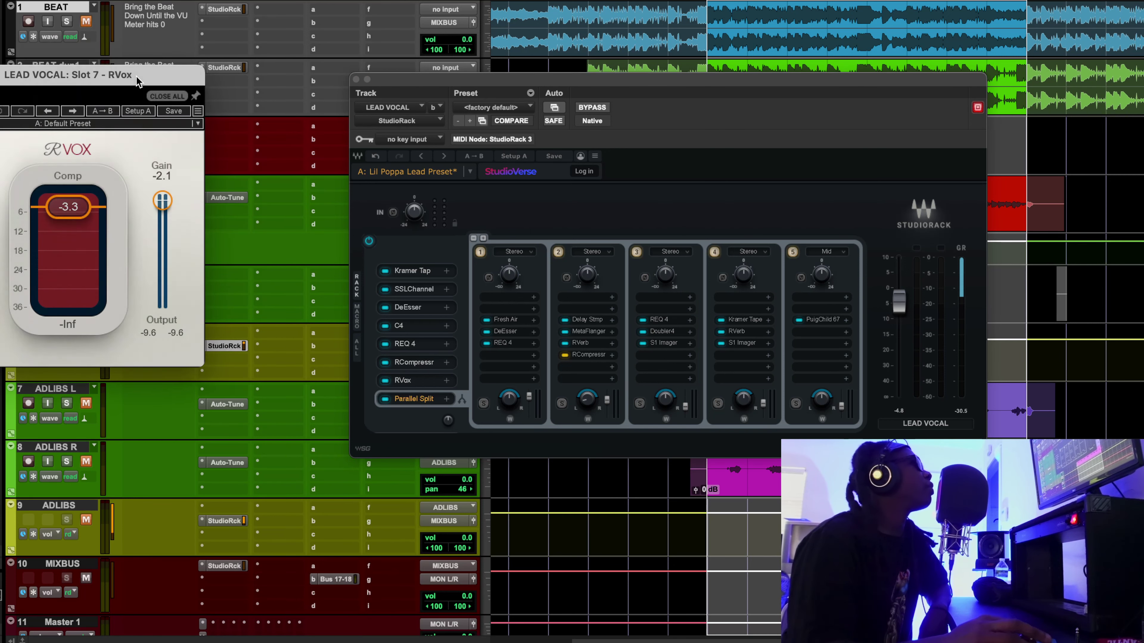
# Centre the RVox window and audition the lead vocal with RVox bypassed and enabled, leaving it on
pyautogui.moveTo(157, 69); pyautogui.dragTo(667, 171)
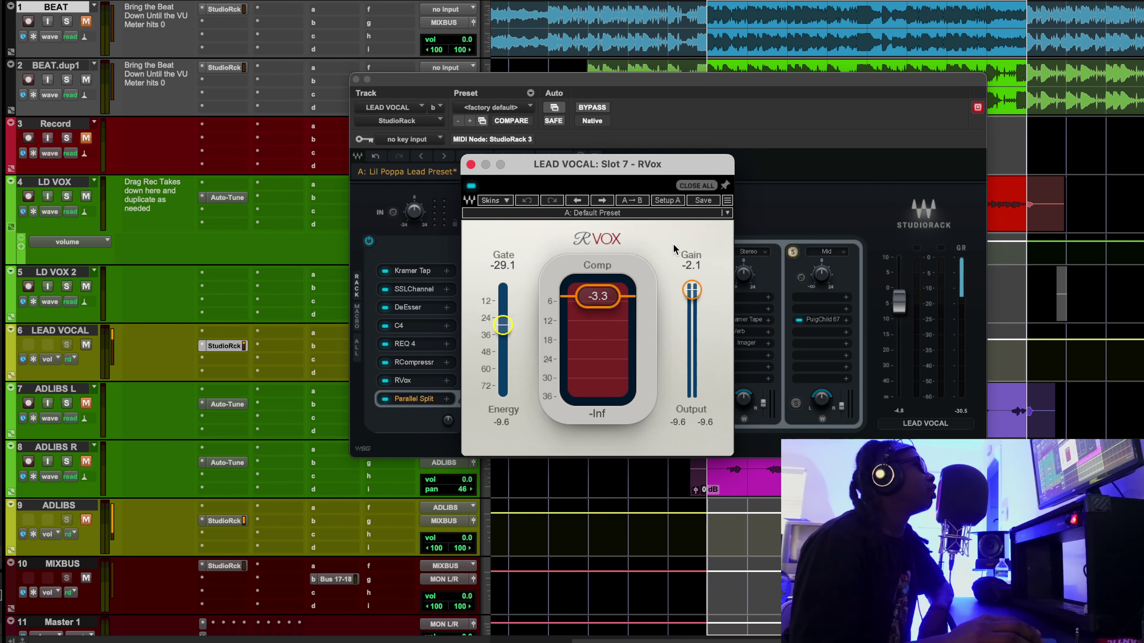
pyautogui.press('space')
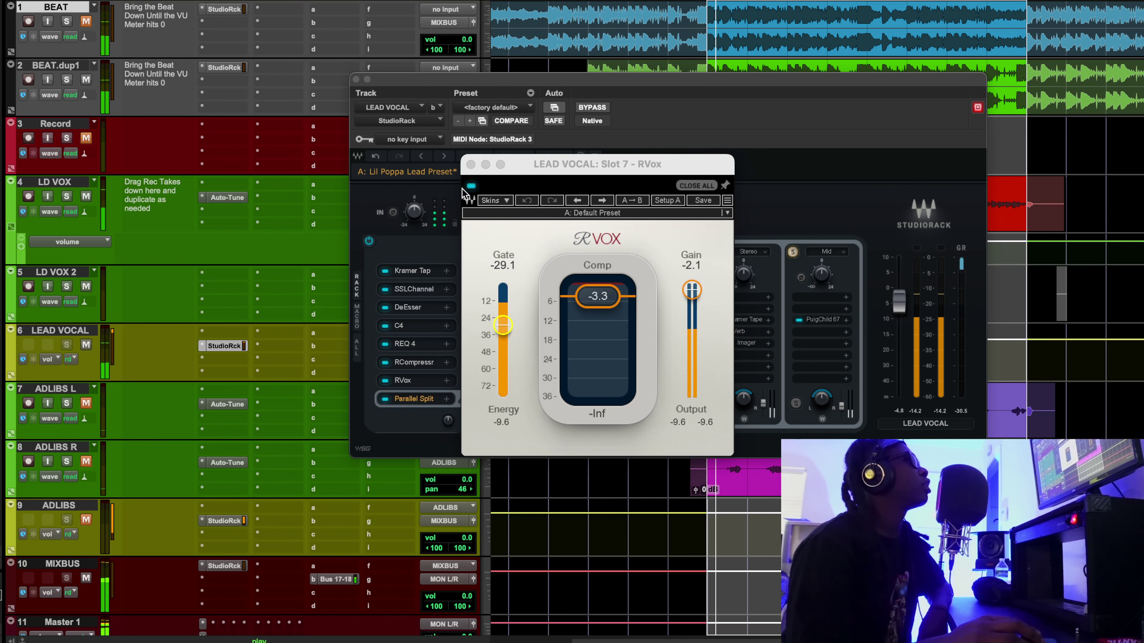
pyautogui.click(471, 185)
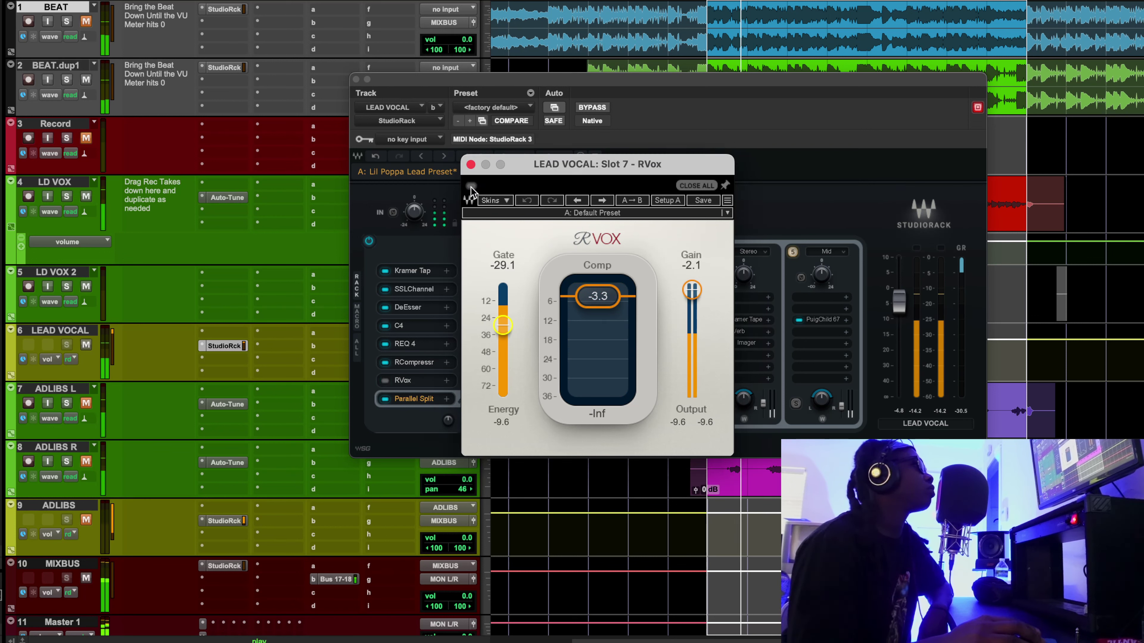
pyautogui.click(471, 186)
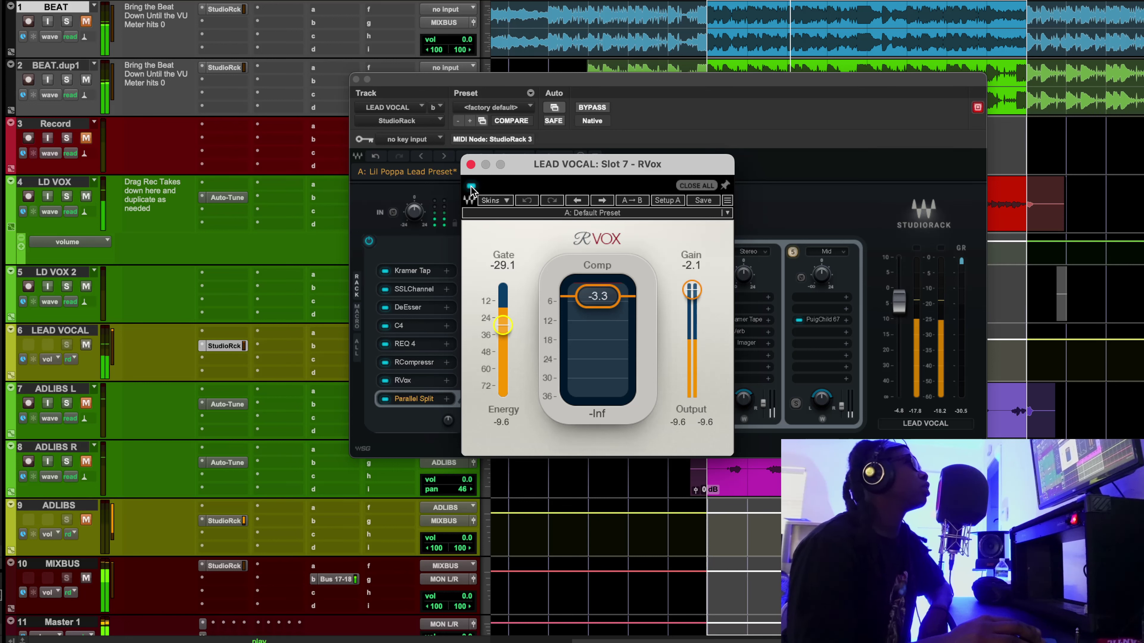
pyautogui.click(471, 185)
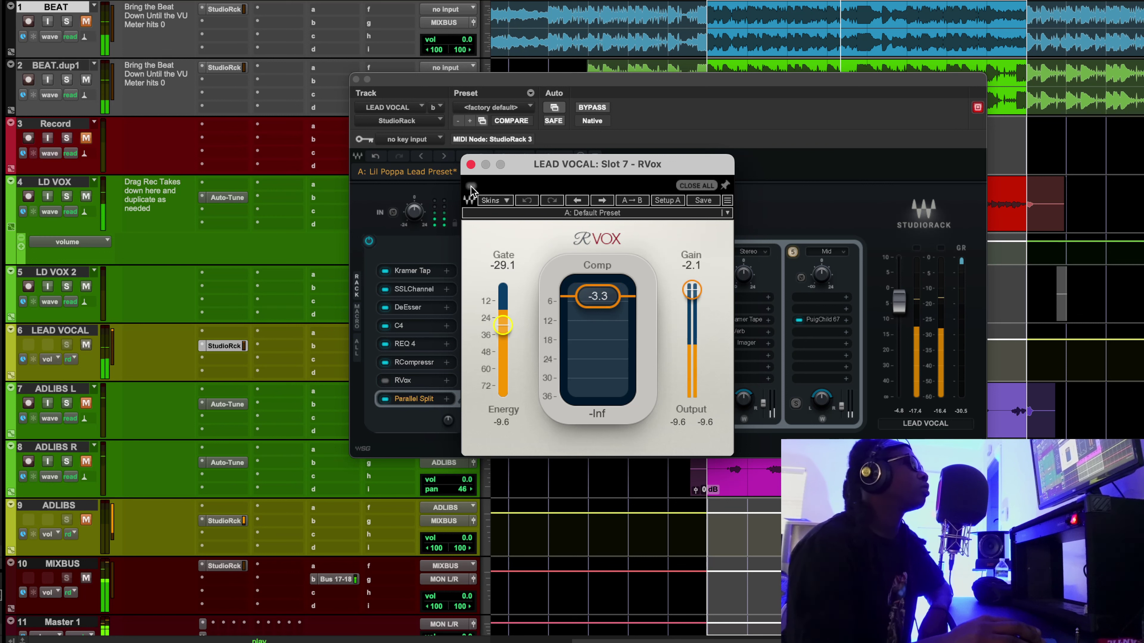
pyautogui.click(471, 185)
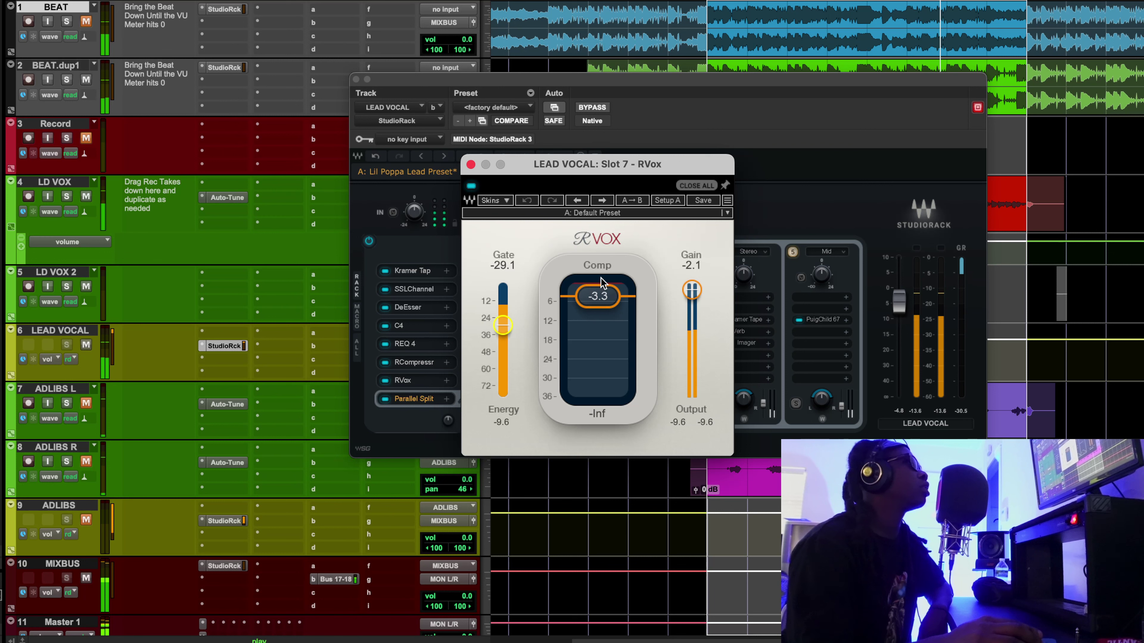
pyautogui.click(471, 187)
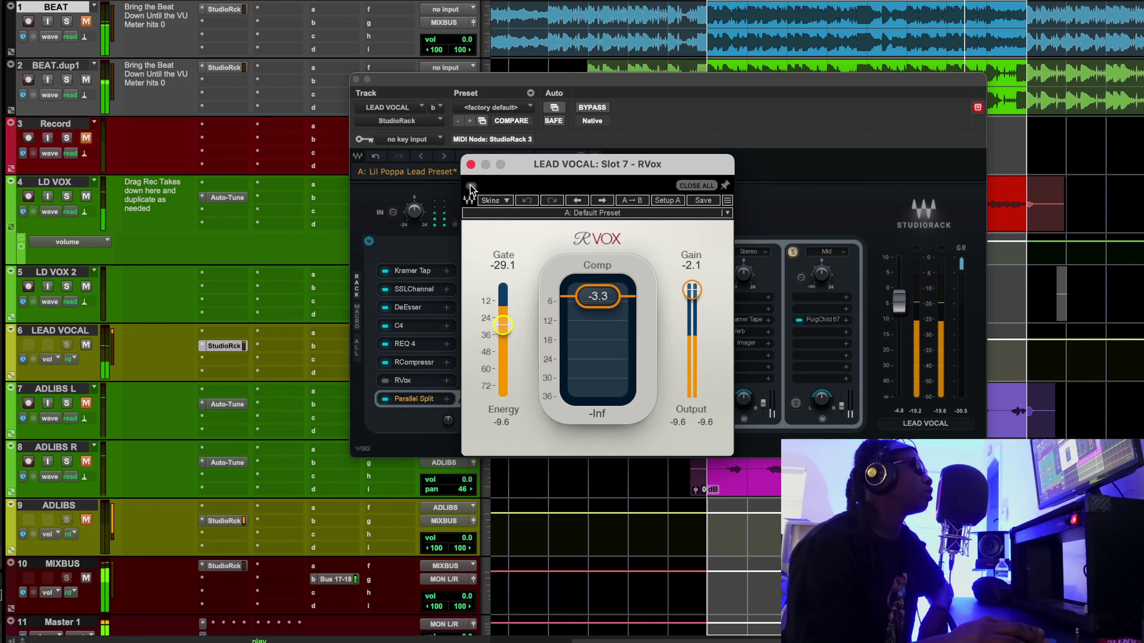
pyautogui.click(470, 186)
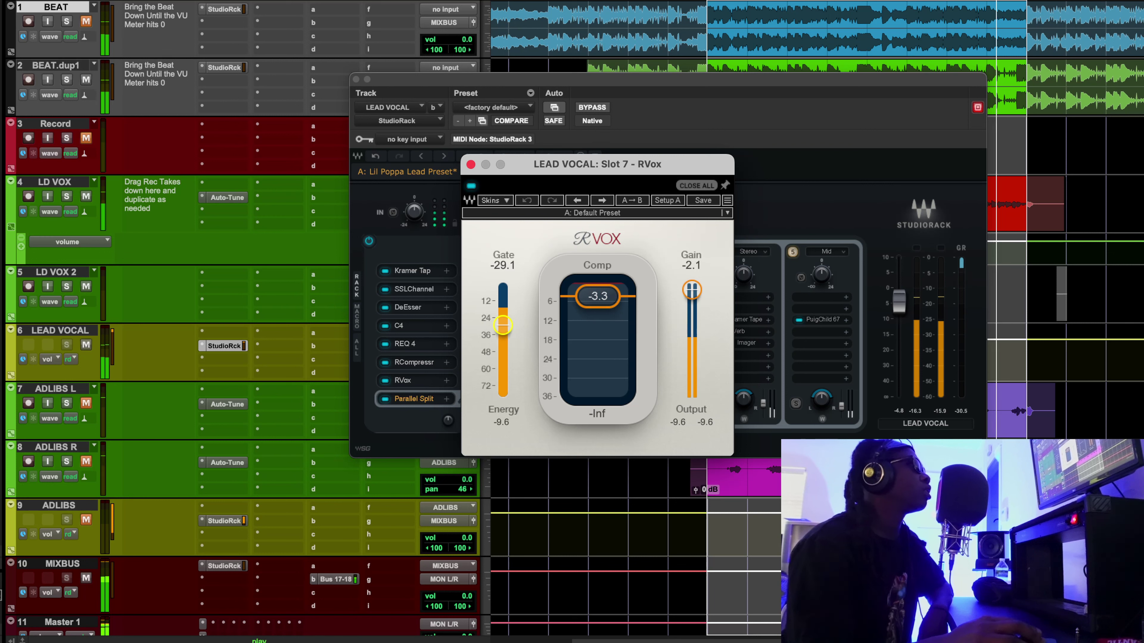
# Close RVox, lower the StudioRack, and reselect the song section across all tracks
pyautogui.click(471, 164)
pyautogui.moveTo(700, 111); pyautogui.dragTo(707, 242)
pyautogui.moveTo(707, 90); pyautogui.dragTo(1027, 90)
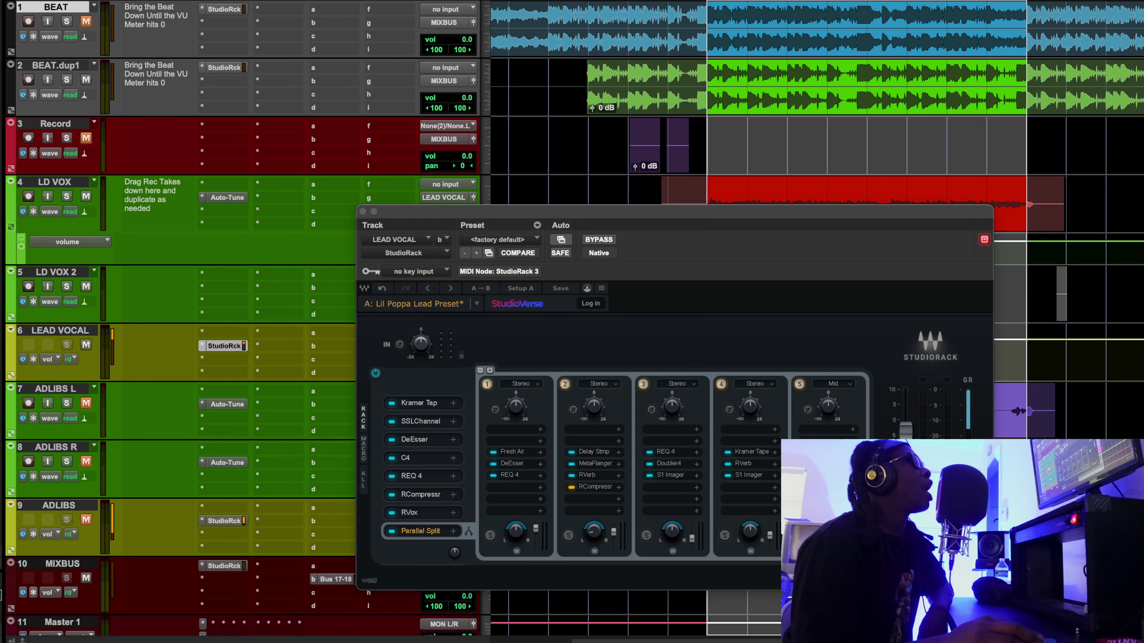
pyautogui.moveTo(767, 217); pyautogui.dragTo(782, 99)
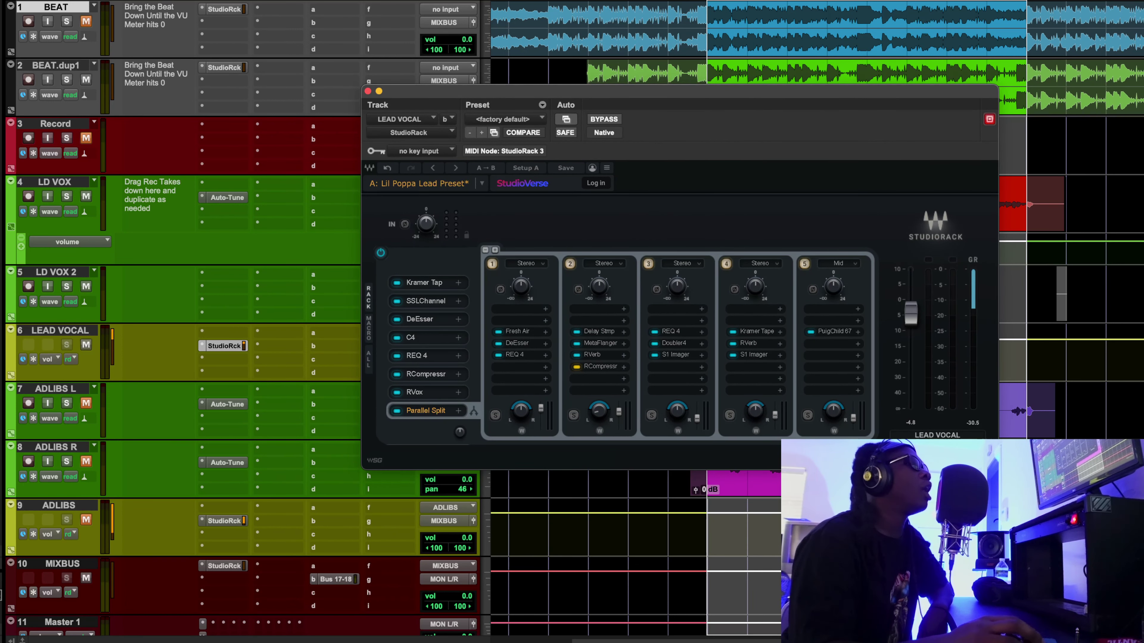
pyautogui.moveTo(1, 56); pyautogui.dragTo(704, 115)
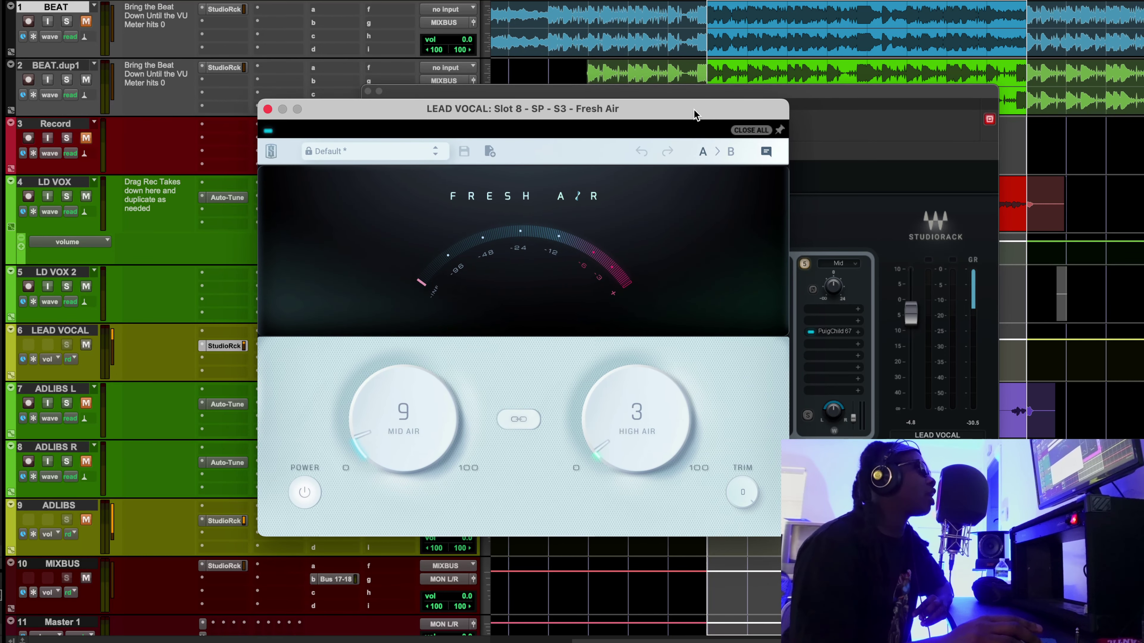
pyautogui.moveTo(389, 120); pyautogui.dragTo(500, 175)
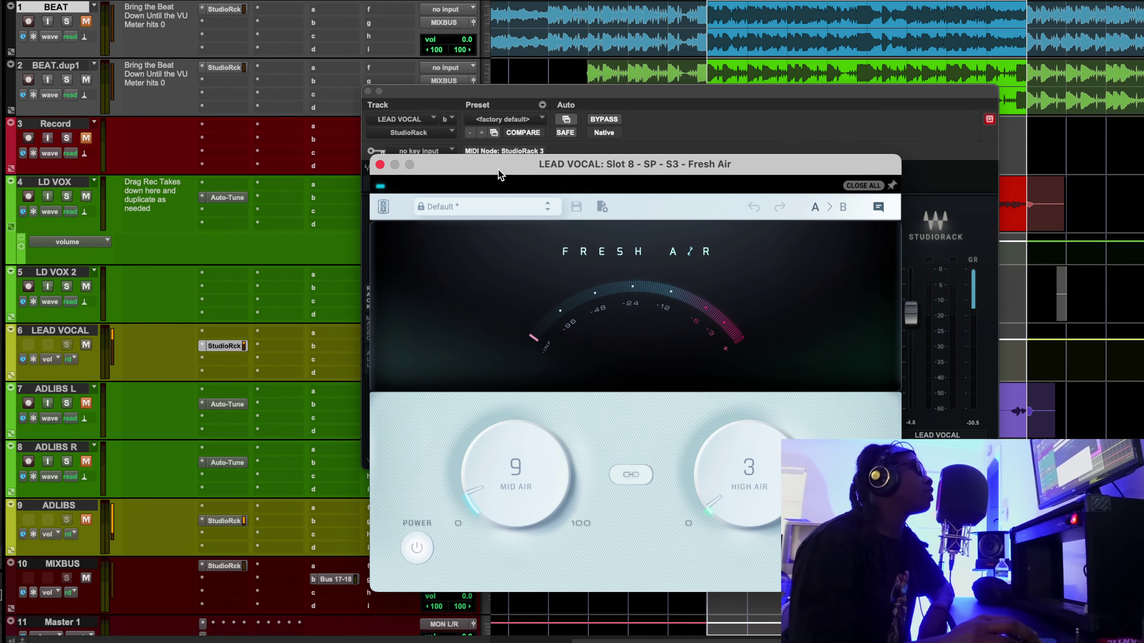
pyautogui.moveTo(554, 109); pyautogui.dragTo(432, 50)
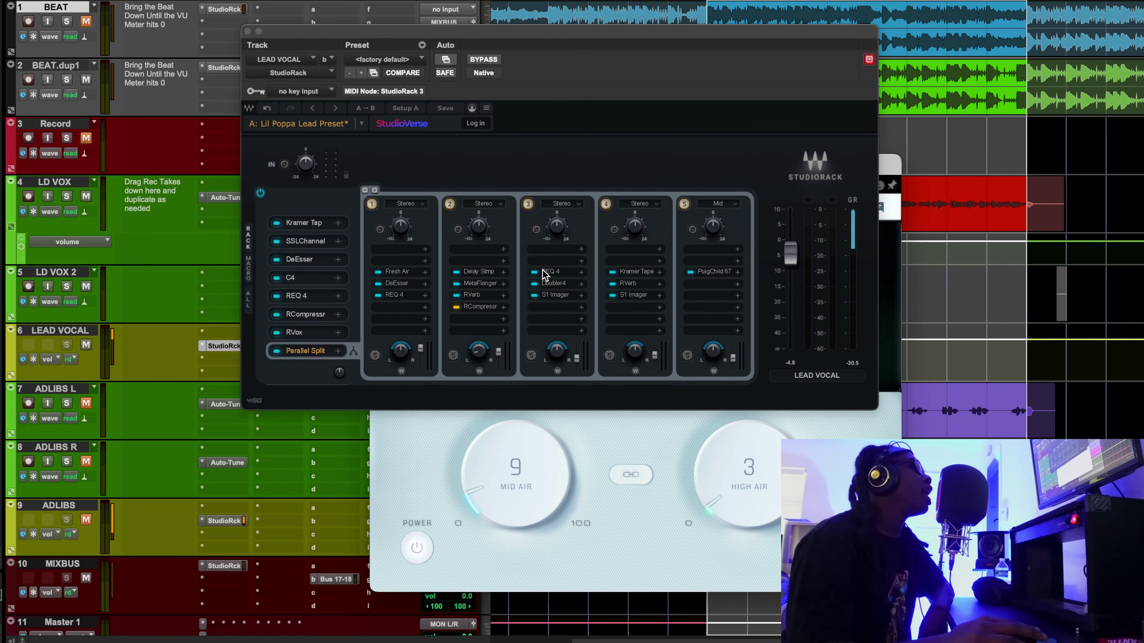
pyautogui.click(699, 433)
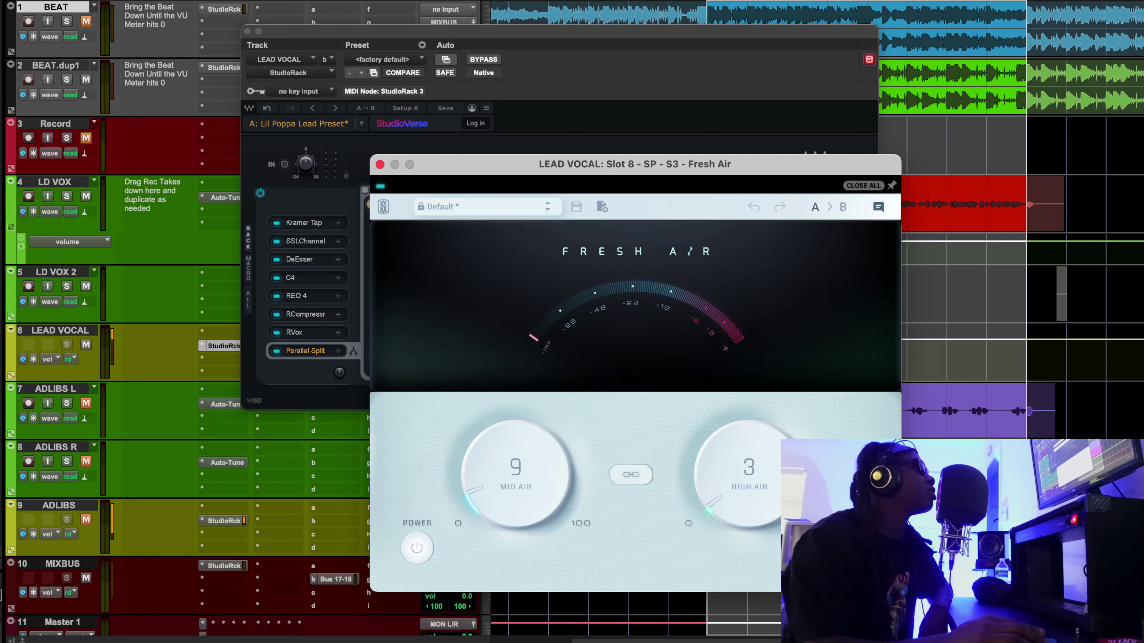
pyautogui.press('space')
pyautogui.click(380, 187)
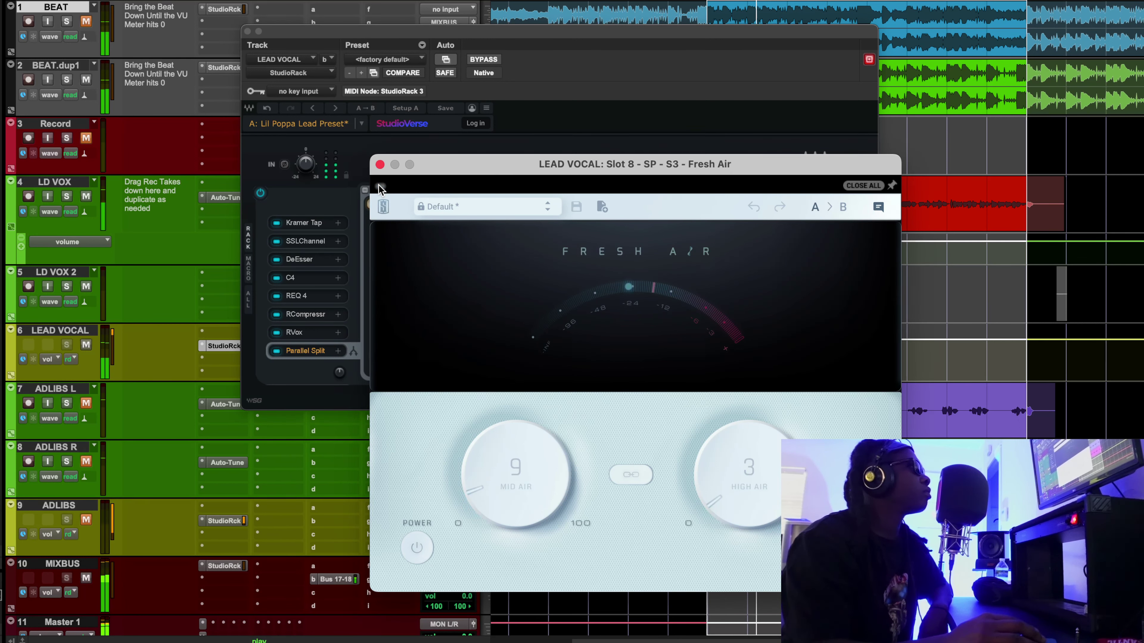
pyautogui.click(380, 187)
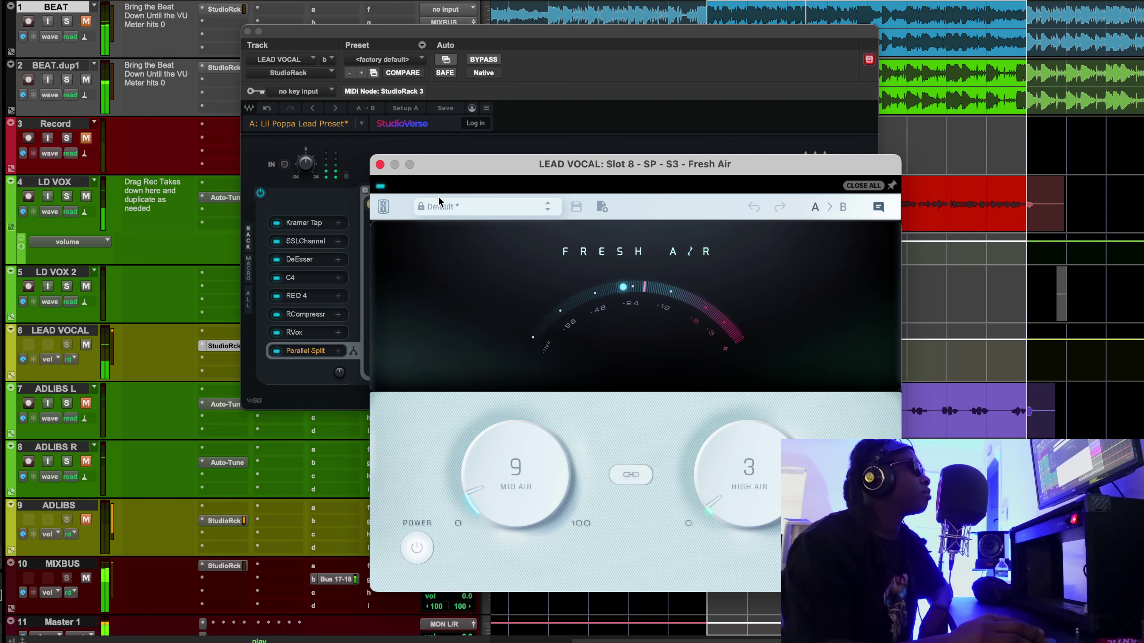
pyautogui.click(380, 186)
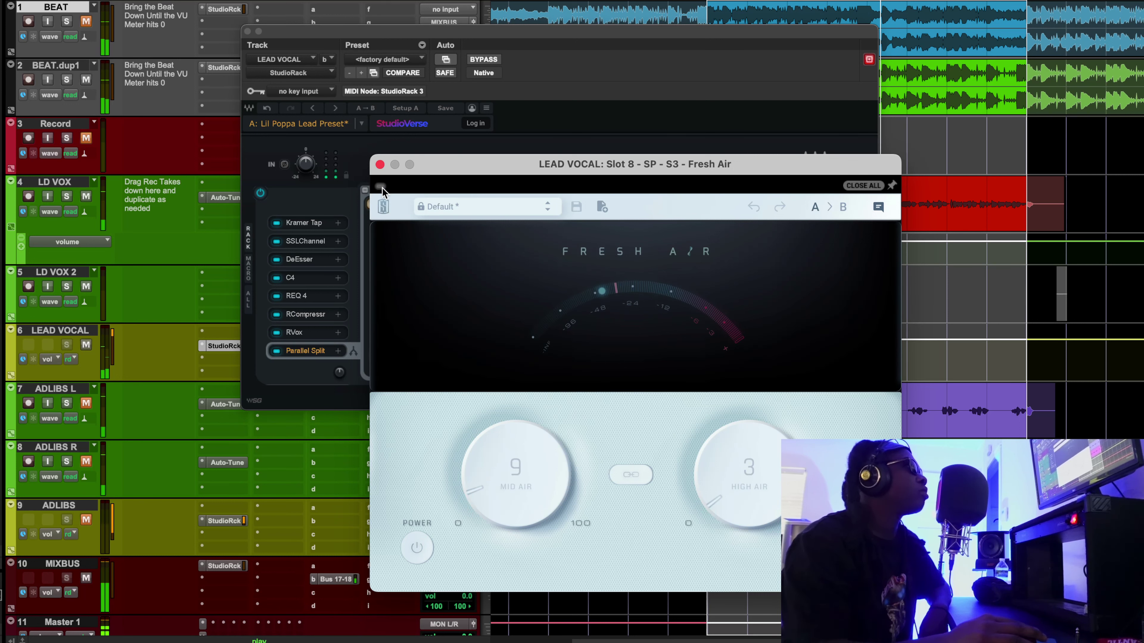
pyautogui.click(383, 188)
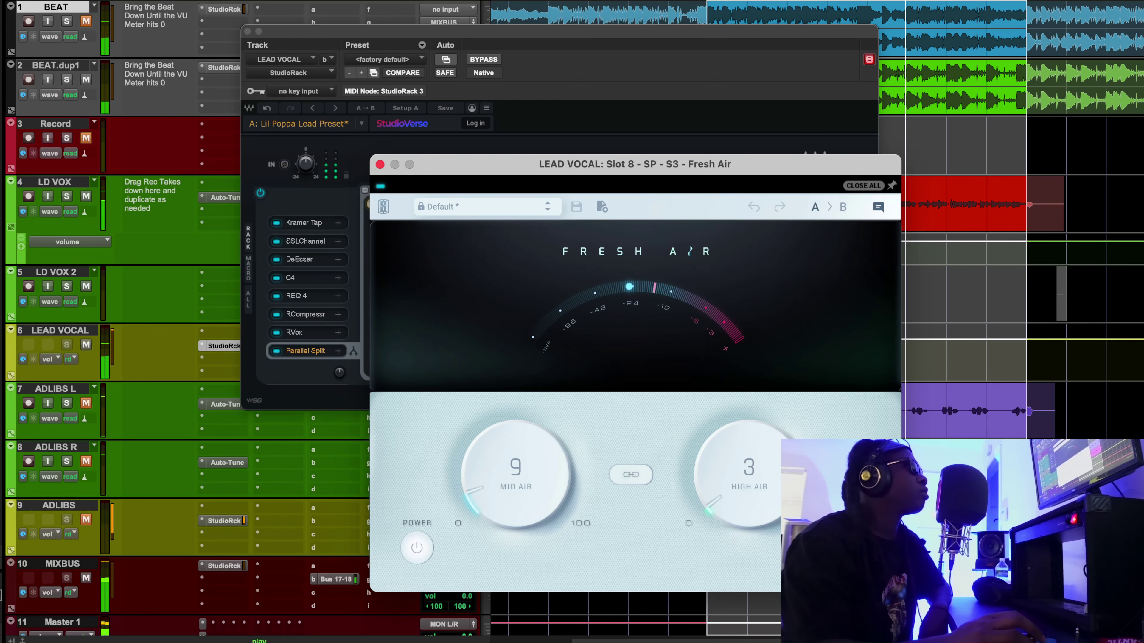
pyautogui.press('space')
pyautogui.press('space')
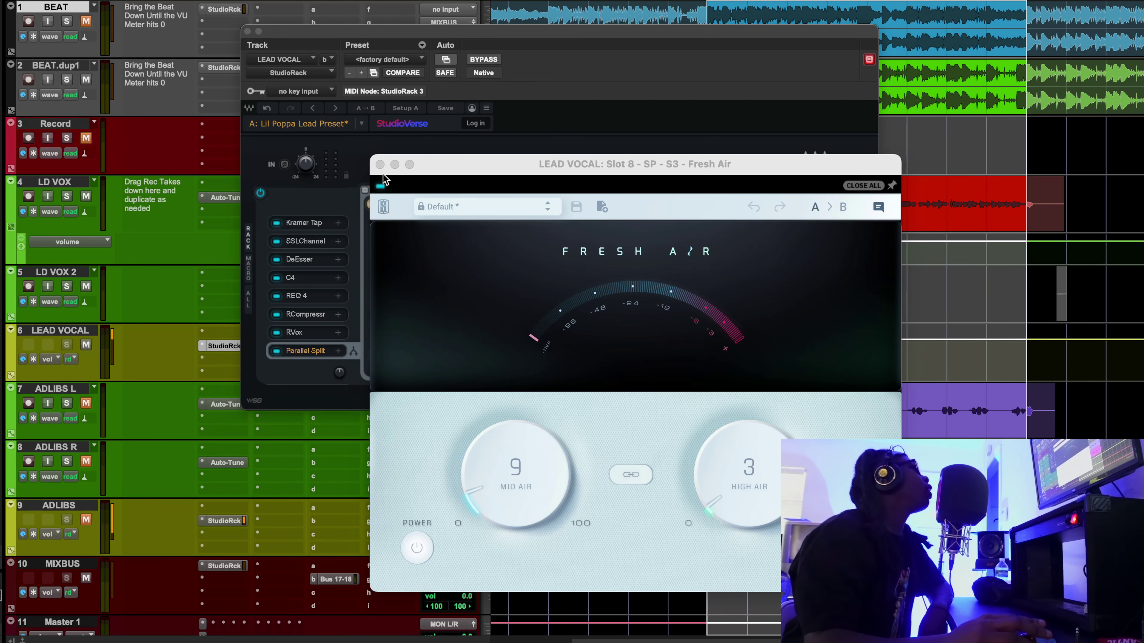
pyautogui.click(379, 164)
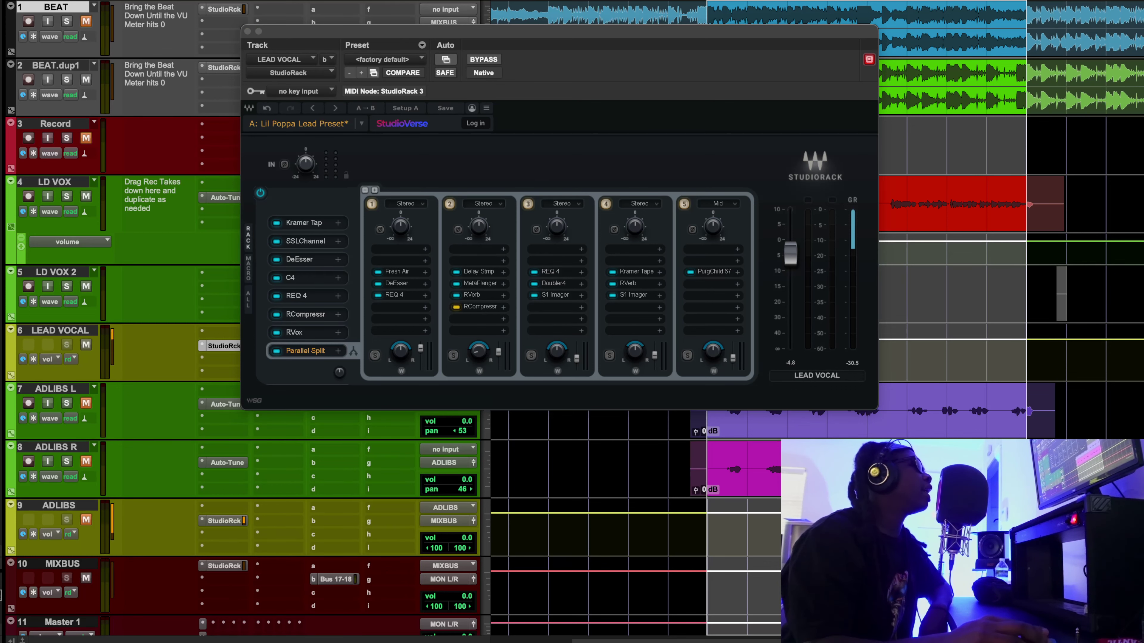
pyautogui.moveTo(0, 110); pyautogui.dragTo(596, 264)
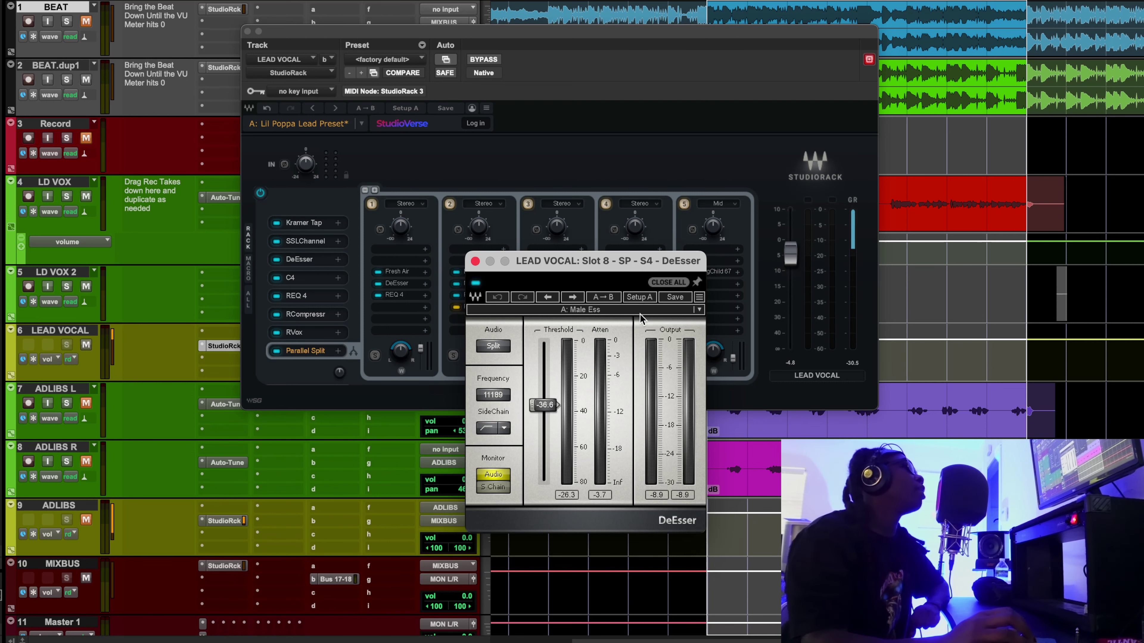
pyautogui.click(475, 261)
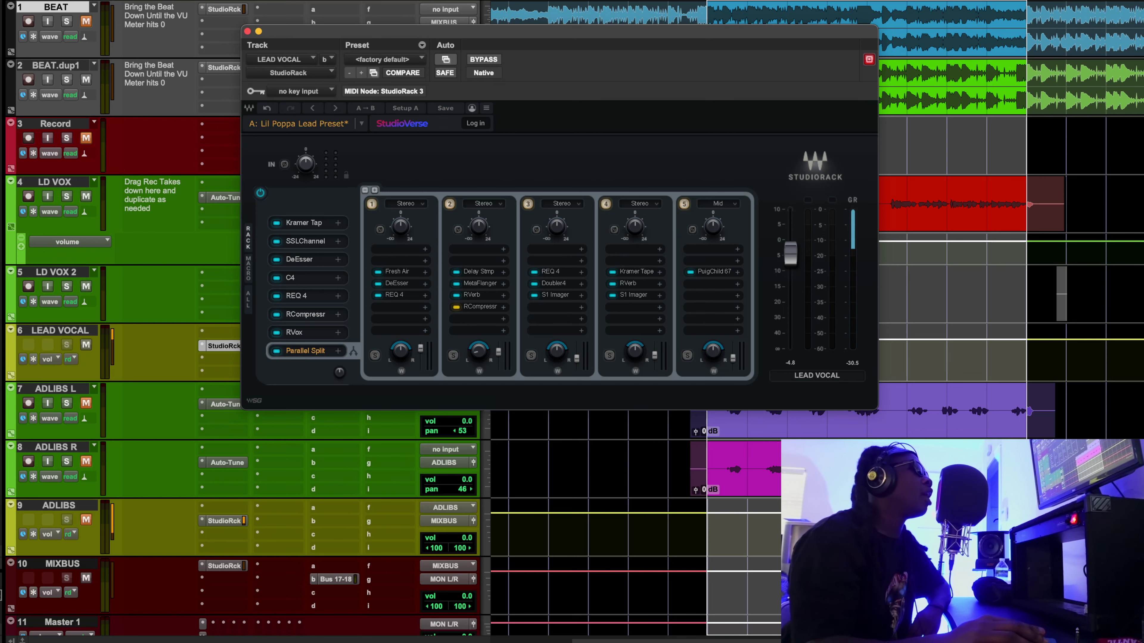
pyautogui.moveTo(0, 36); pyautogui.dragTo(672, 120)
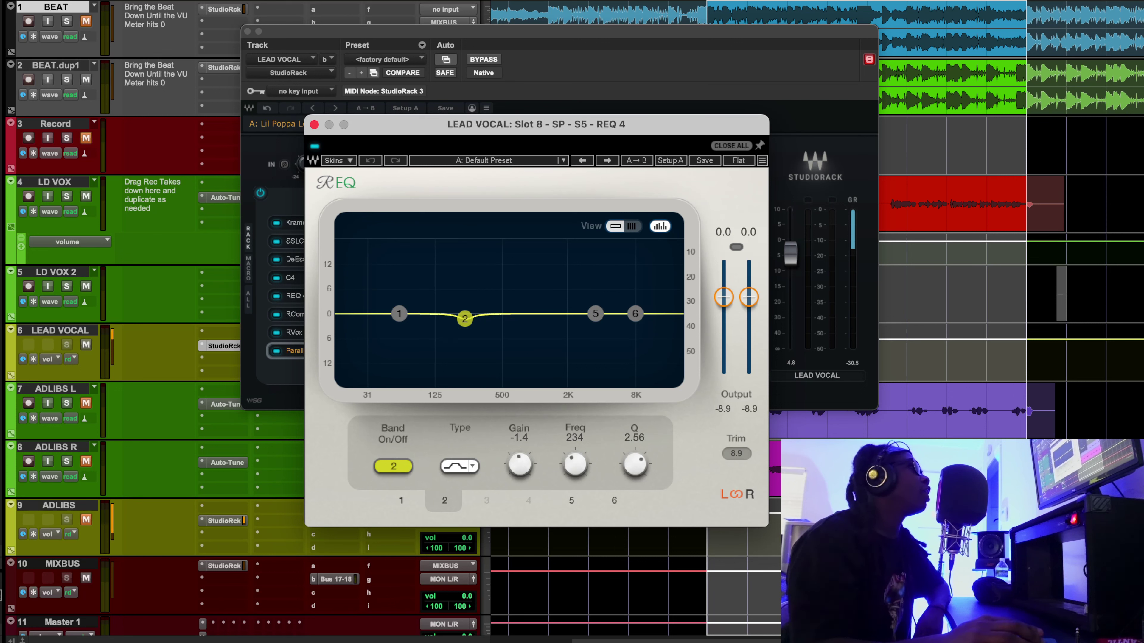
# Play the section while watching the REQ 4 analyser, then stop and close REQ 4
pyautogui.press('space')
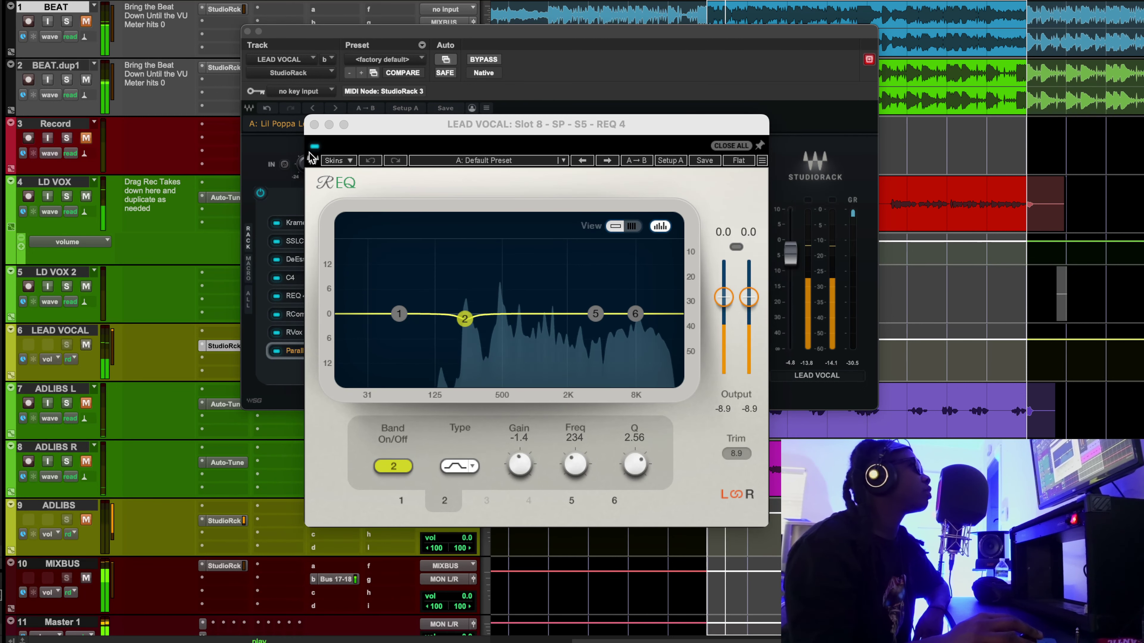
pyautogui.click(313, 150)
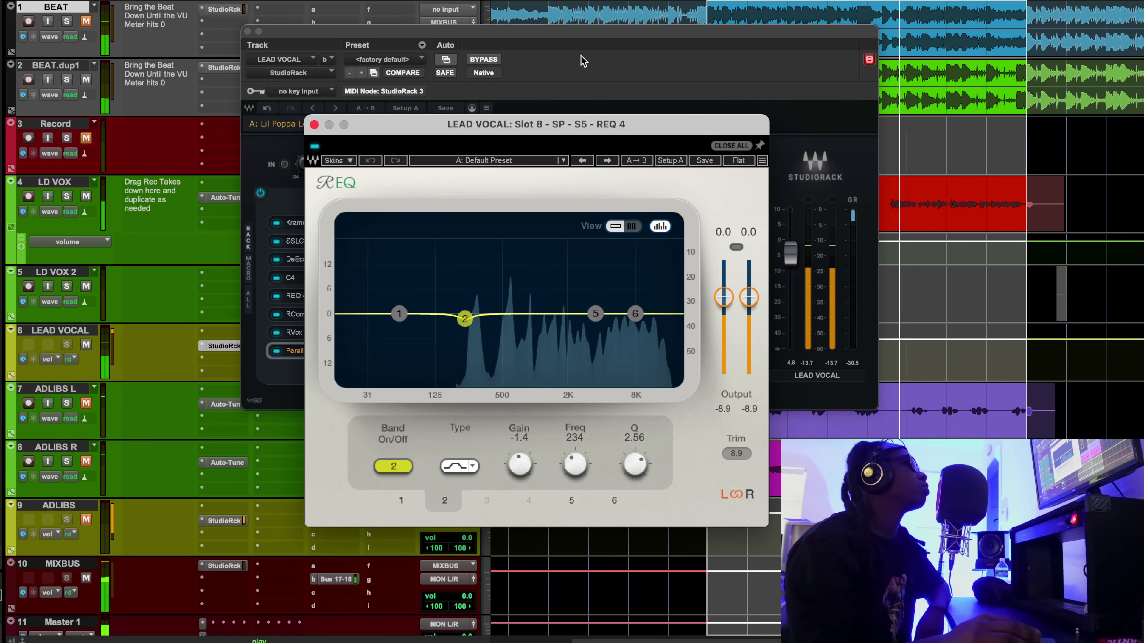
pyautogui.click(305, 128)
pyautogui.press('space')
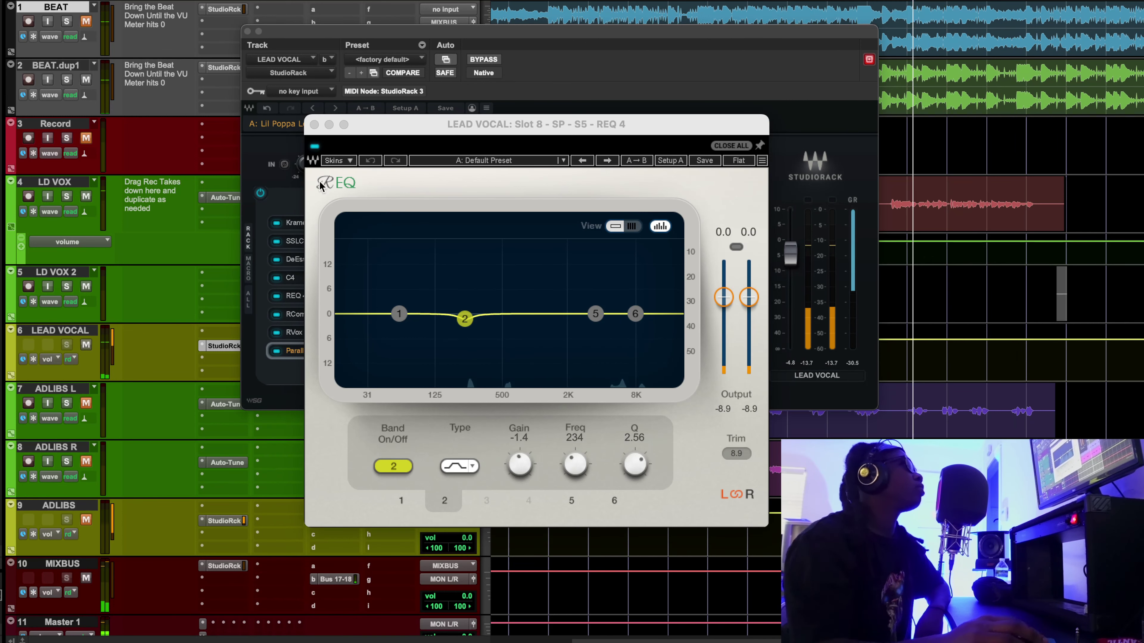
pyautogui.click(314, 125)
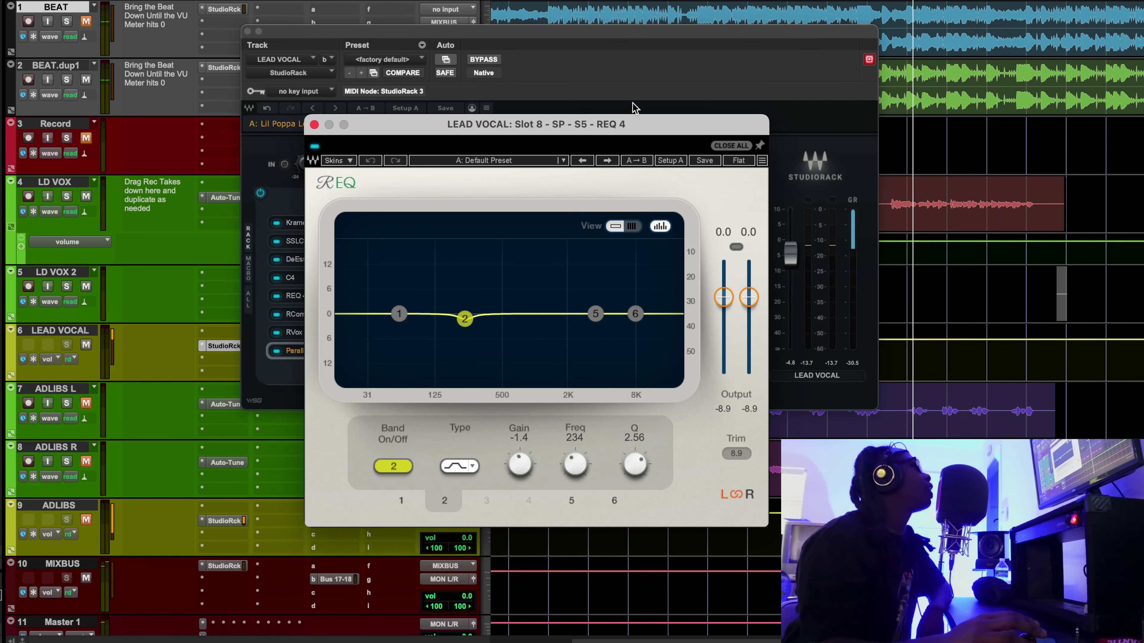
pyautogui.click(314, 124)
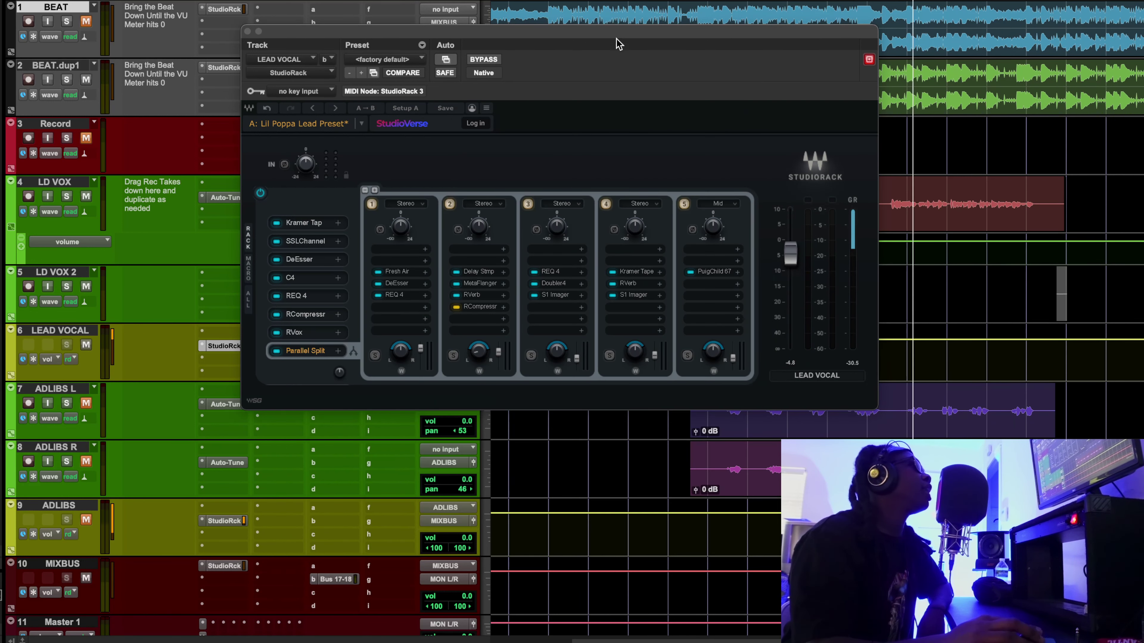
# Select a section across all tracks and open chain 2's Delay Strip over chains 3 and 4
pyautogui.moveTo(618, 40); pyautogui.dragTo(697, 251)
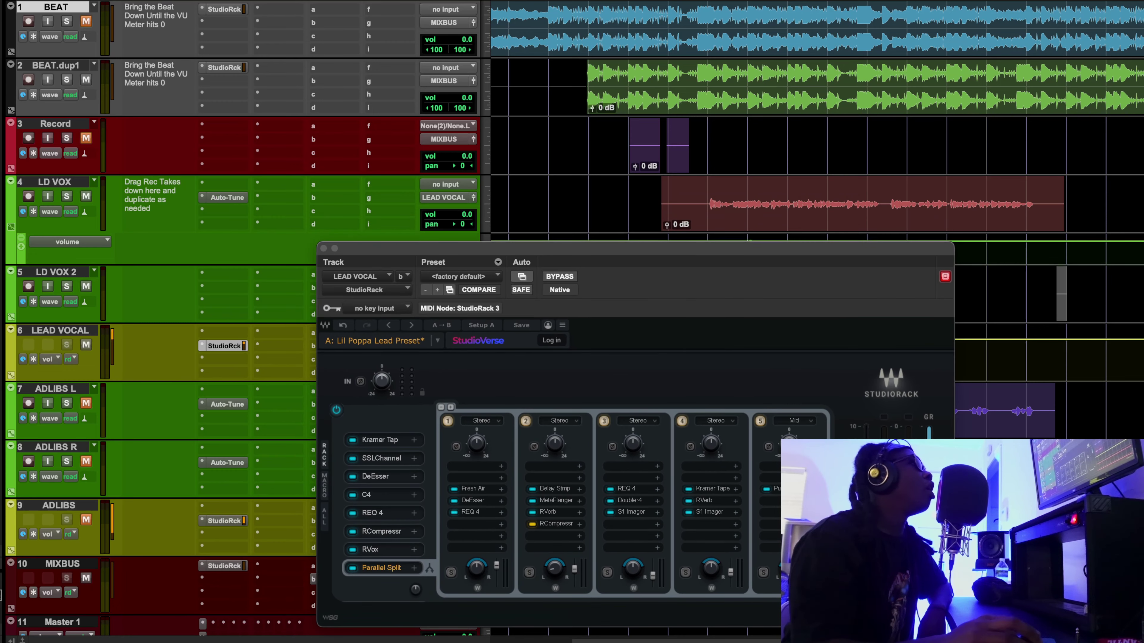
pyautogui.moveTo(707, 1); pyautogui.dragTo(1027, 2)
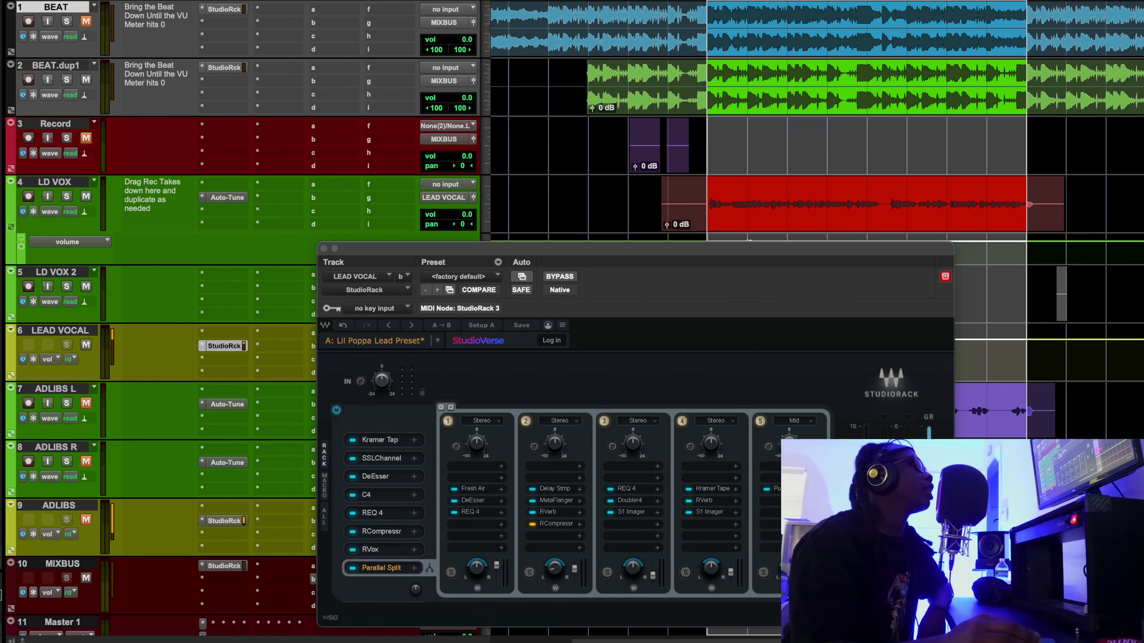
pyautogui.moveTo(695, 248); pyautogui.dragTo(569, 41)
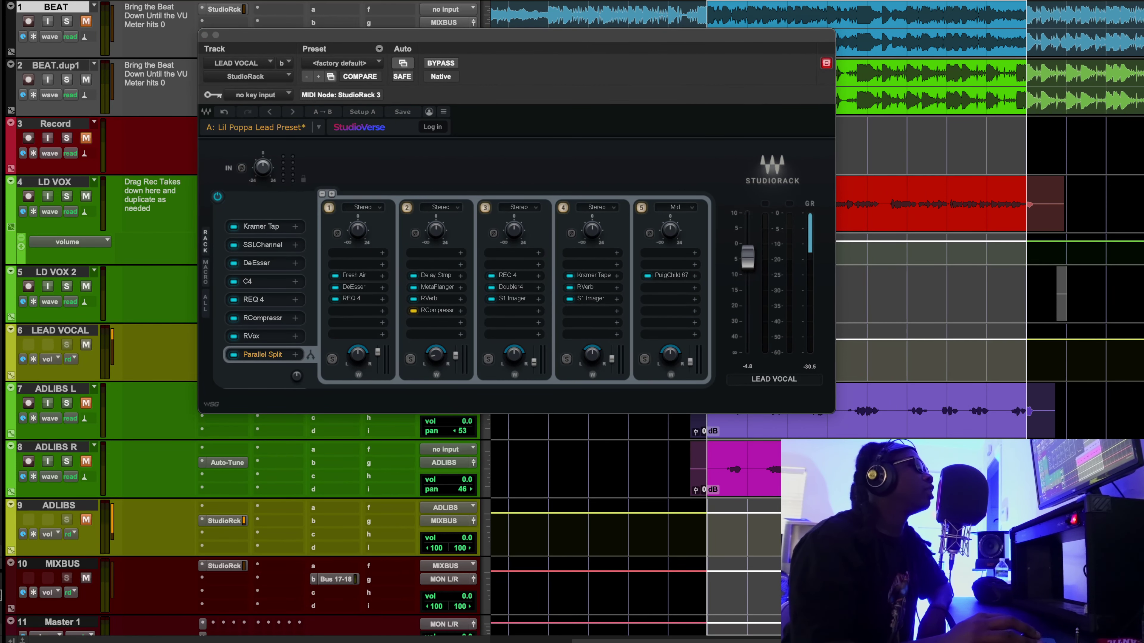
pyautogui.click(435, 275)
pyautogui.moveTo(494, 199); pyautogui.dragTo(571, 244)
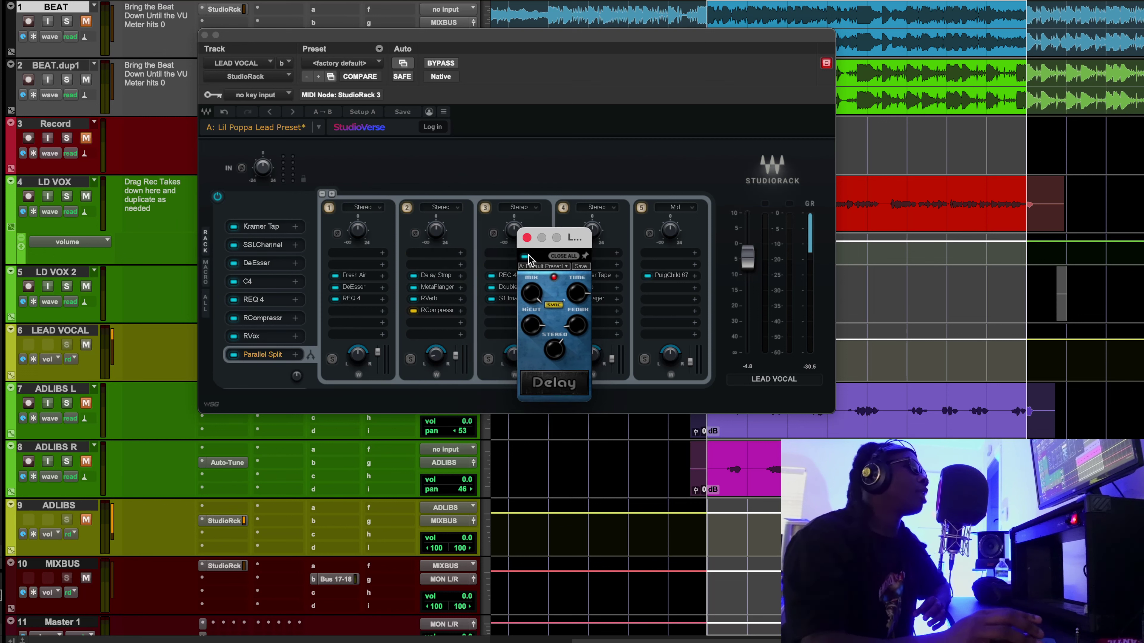
# Close the Delay Strip, MetaFlanger, RVerb and RCompressor windows, then start playback
pyautogui.click(446, 285)
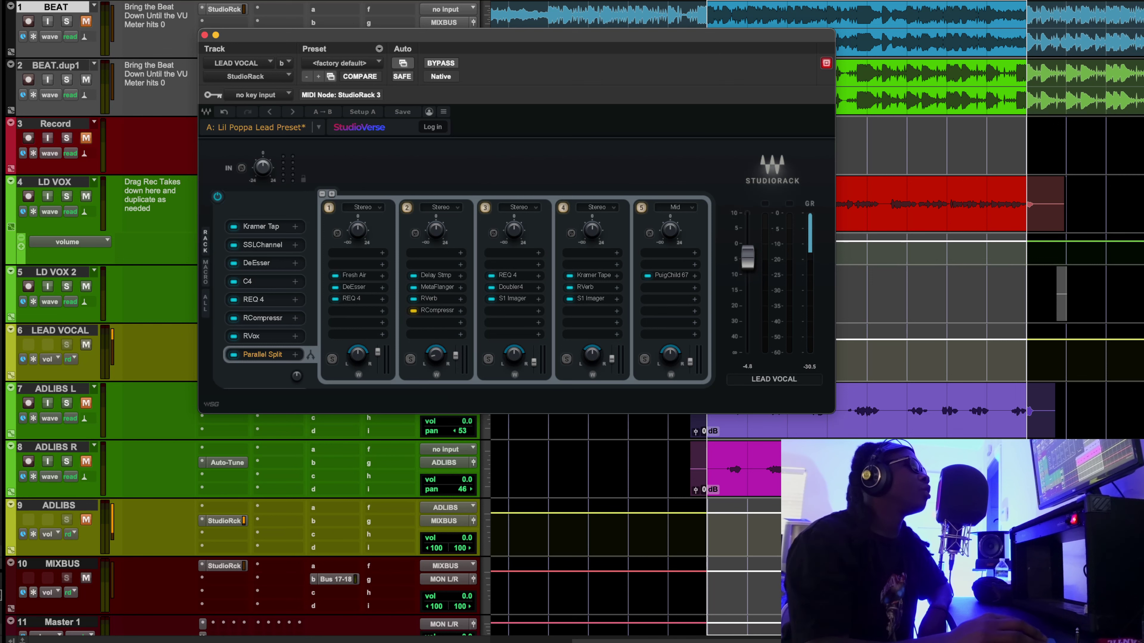
pyautogui.moveTo(0, 202); pyautogui.dragTo(742, 291)
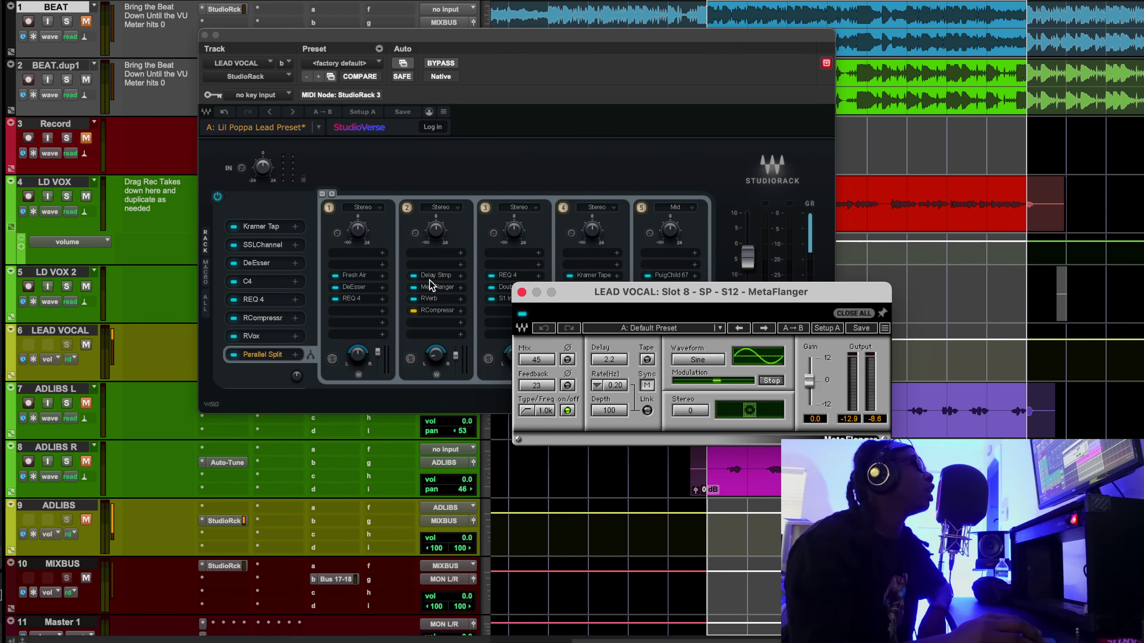
pyautogui.click(431, 293)
pyautogui.click(431, 297)
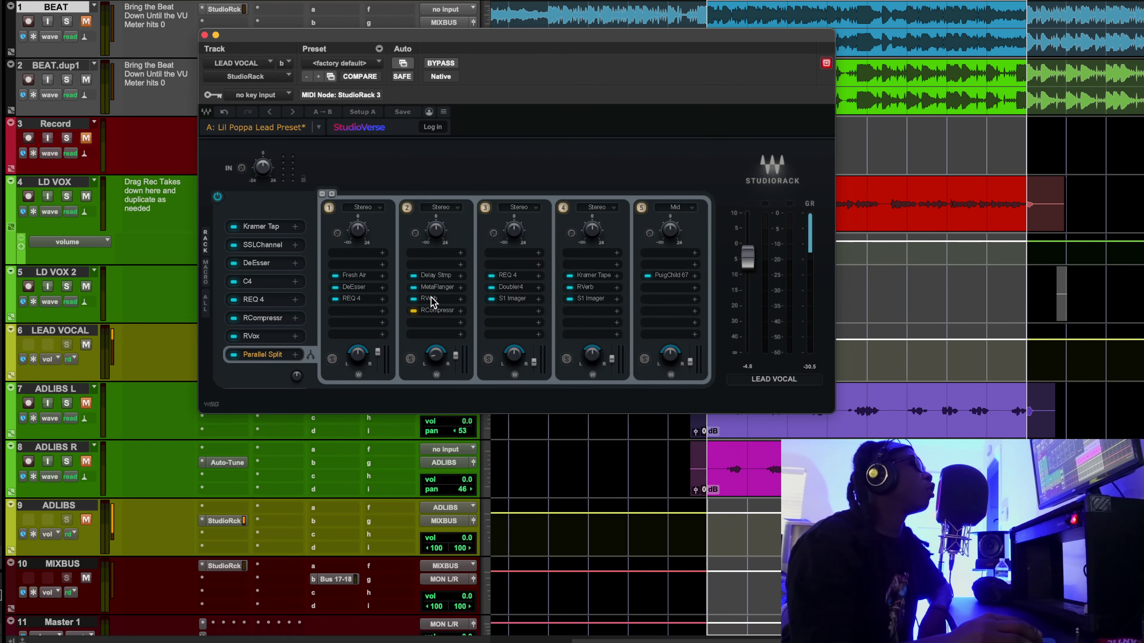
pyautogui.moveTo(0, 27); pyautogui.dragTo(413, 76)
pyautogui.click(318, 71)
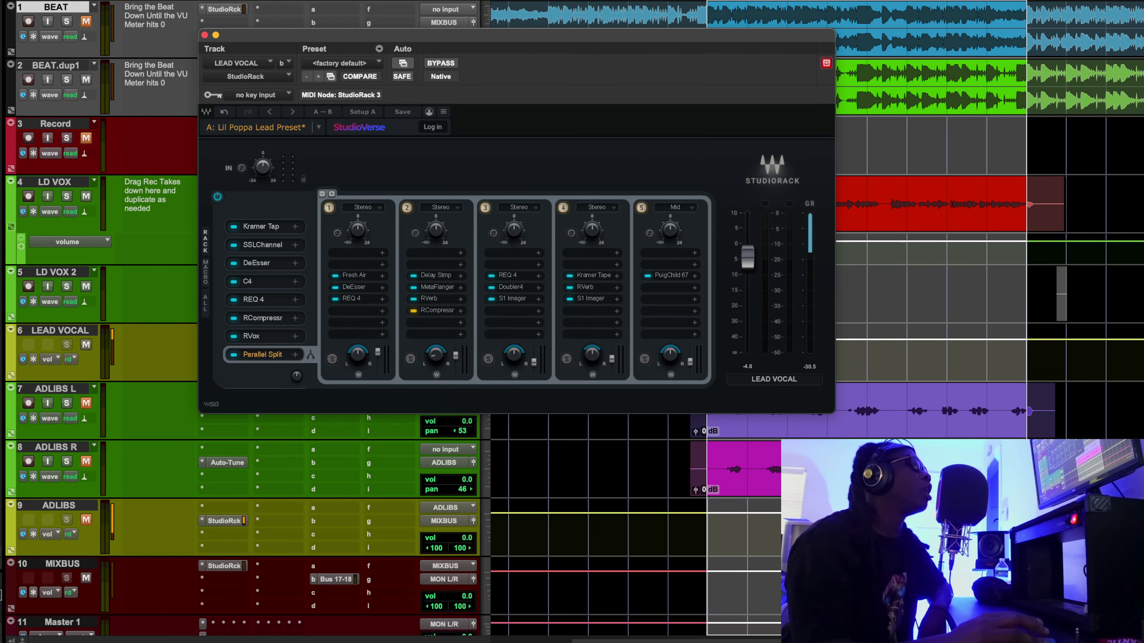
pyautogui.moveTo(0, 41); pyautogui.dragTo(559, 151)
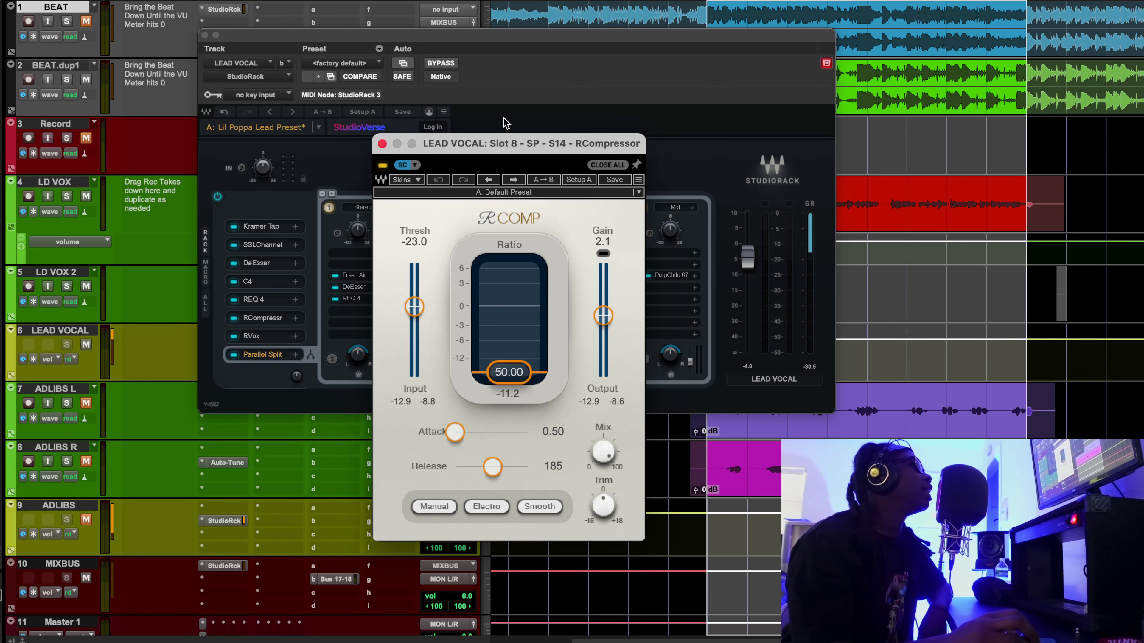
pyautogui.click(382, 144)
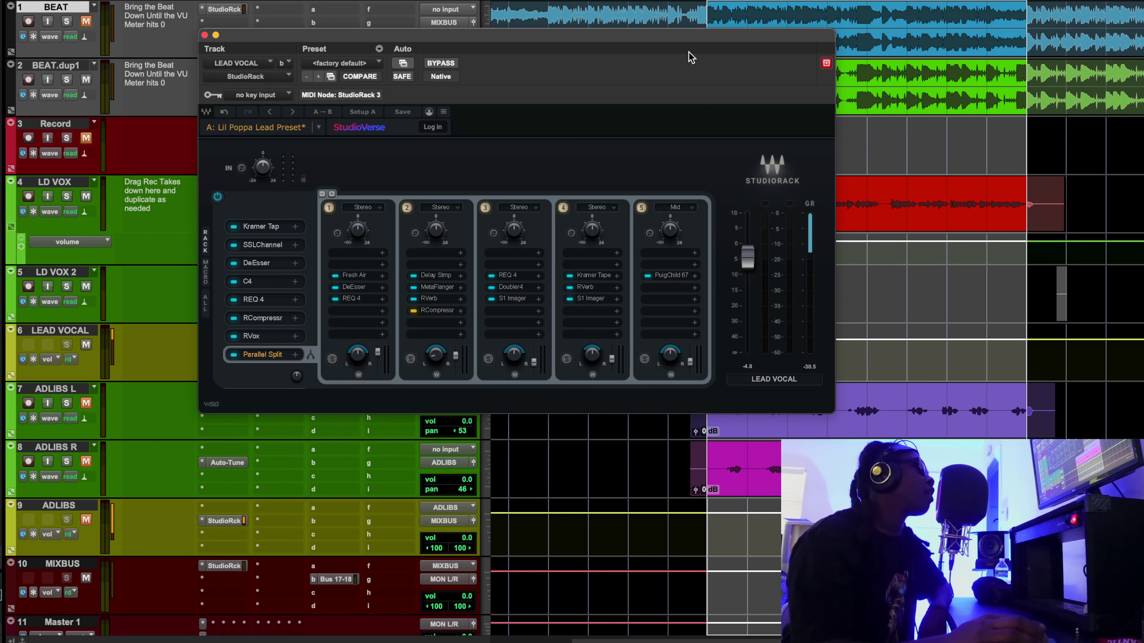
pyautogui.press('space')
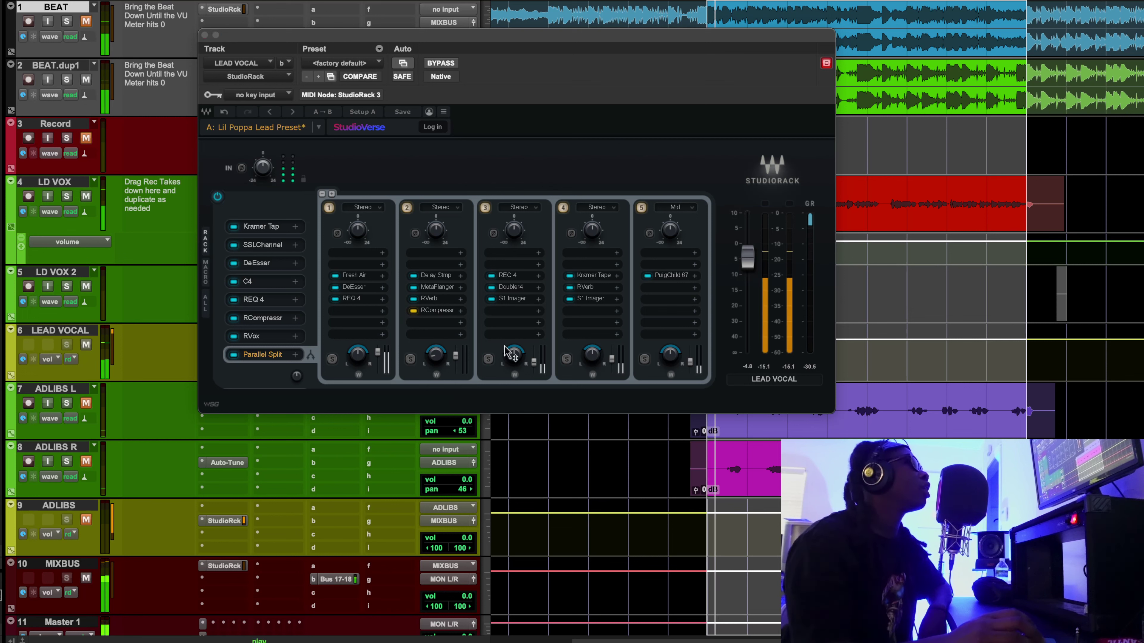
# Bypass chain 2's RCompressor and enable MetaFlanger, undo to restore the compressor, then stop playback
pyautogui.click(414, 311)
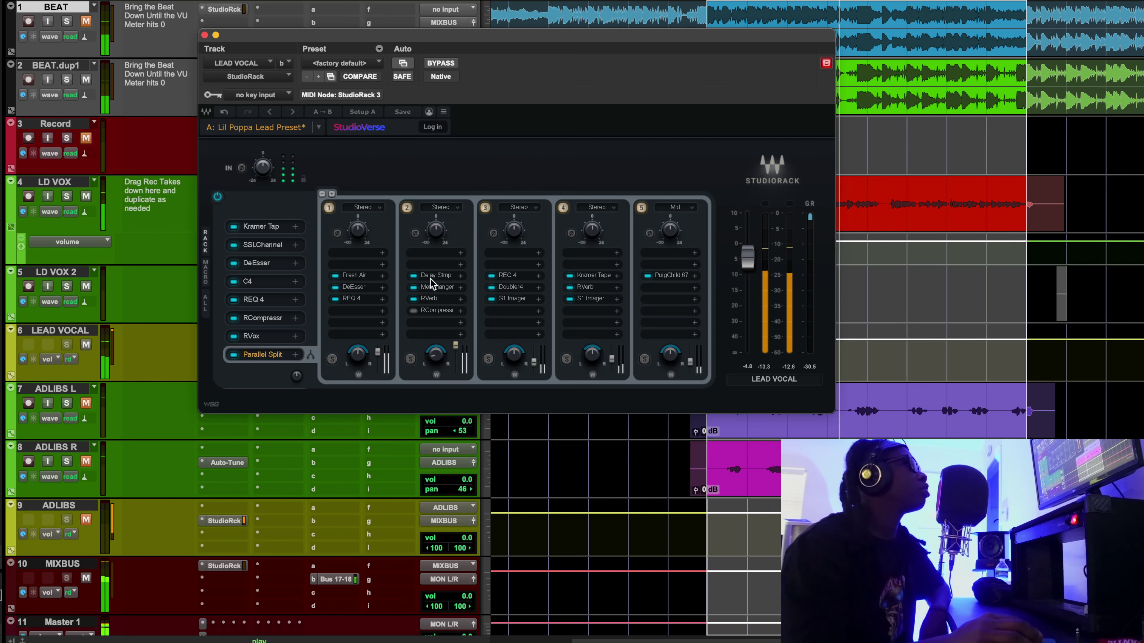
pyautogui.click(414, 288)
pyautogui.click(414, 299)
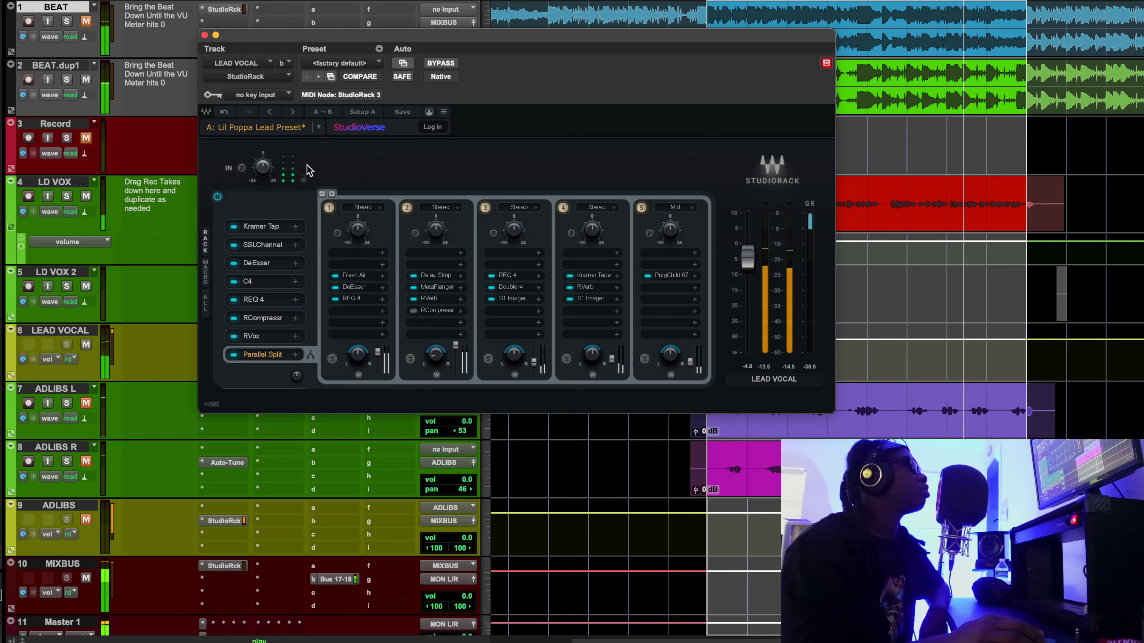
pyautogui.click(223, 113)
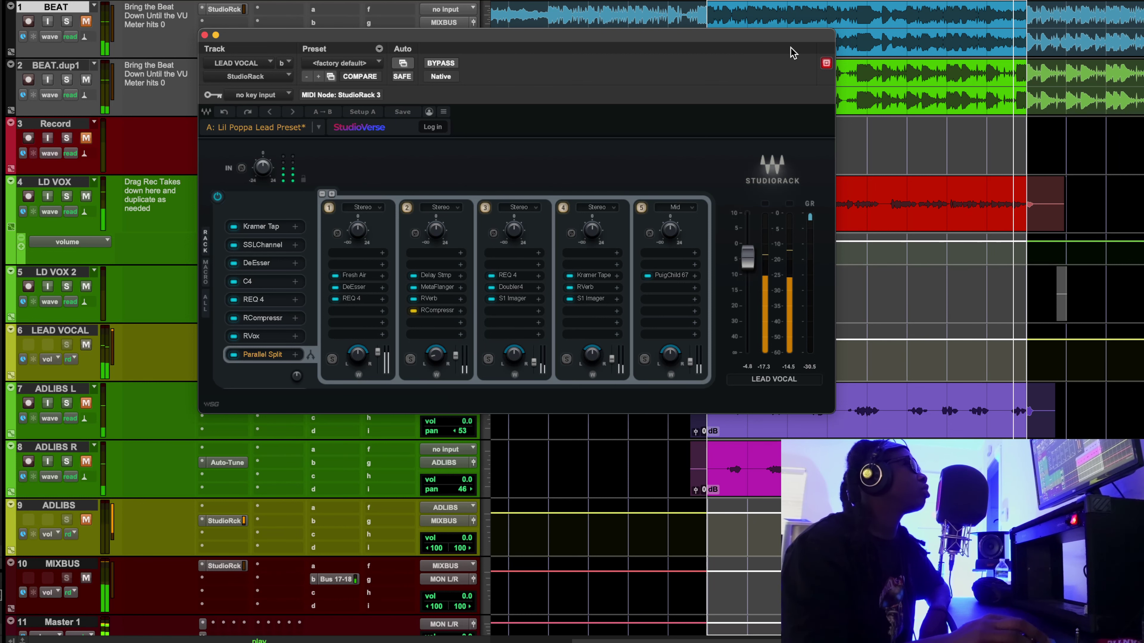
pyautogui.press('space')
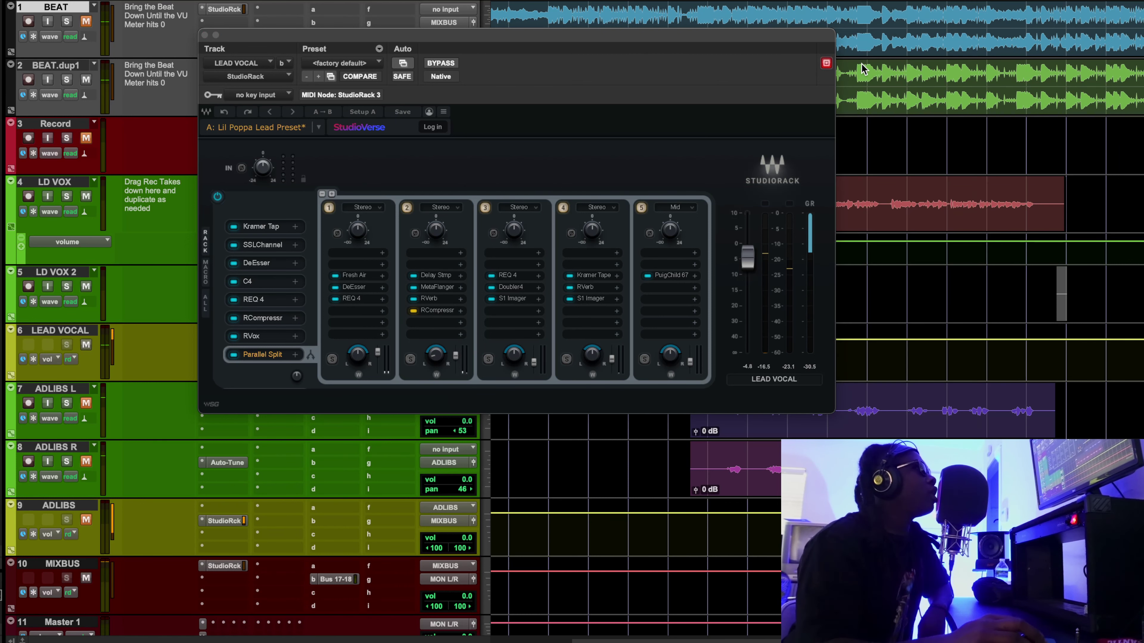
pyautogui.click(727, 10)
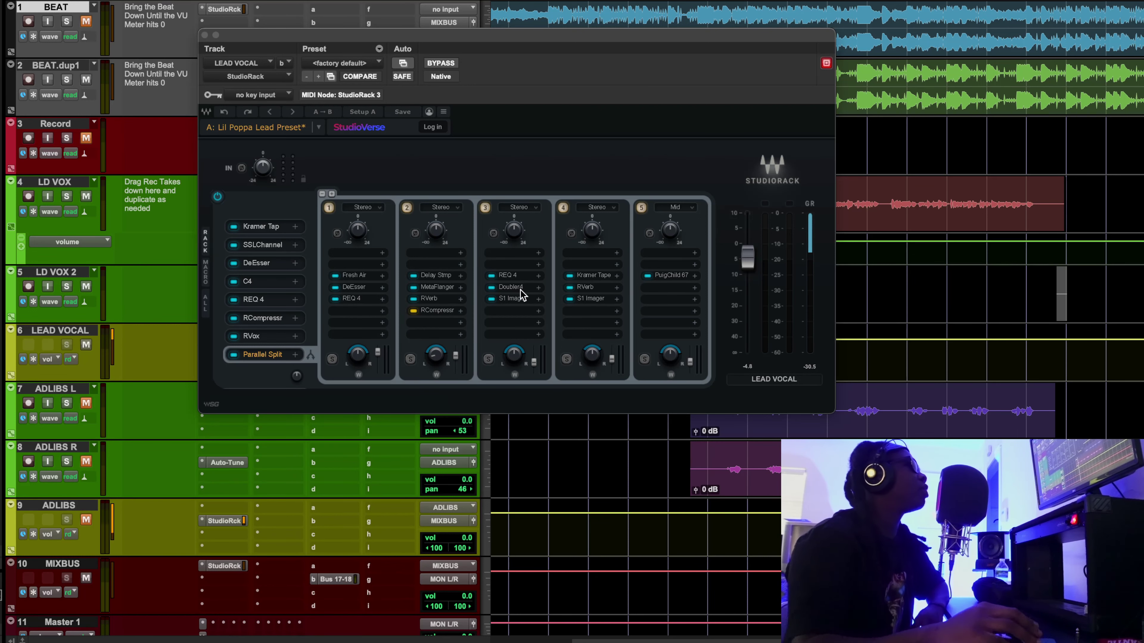
pyautogui.click(505, 288)
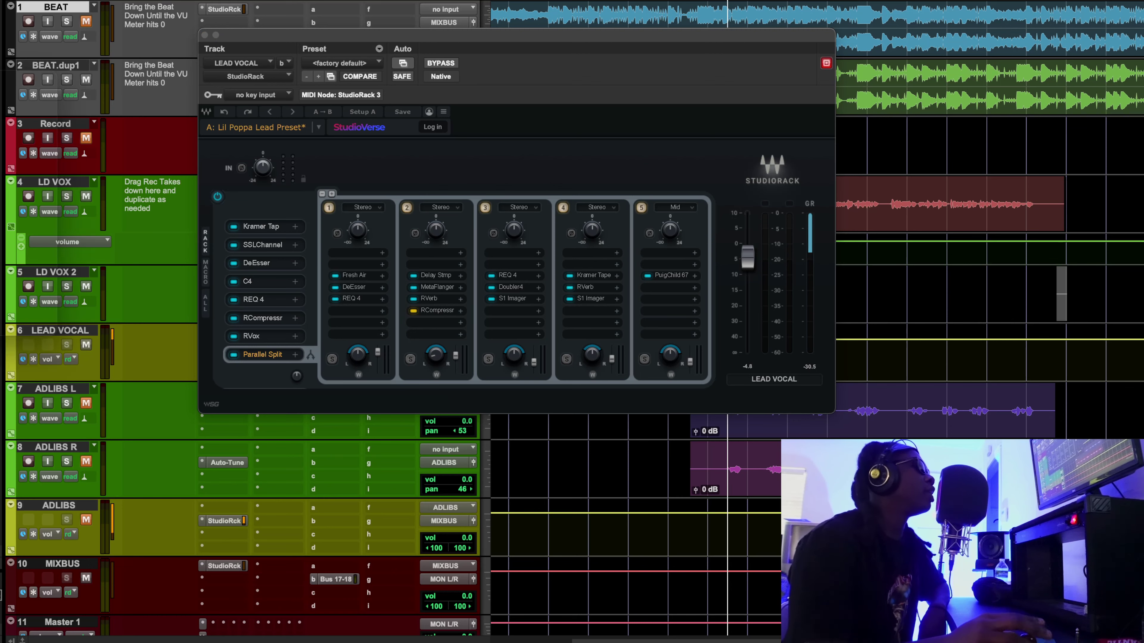
pyautogui.moveTo(463, 248); pyautogui.dragTo(657, 238)
pyautogui.click(329, 230)
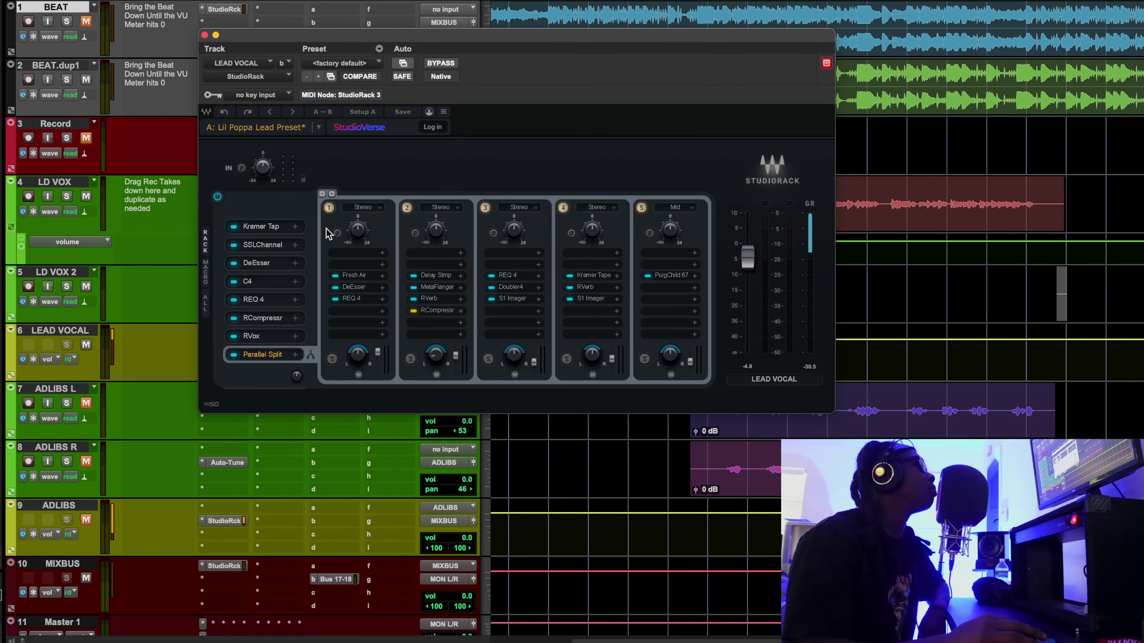
pyautogui.click(519, 276)
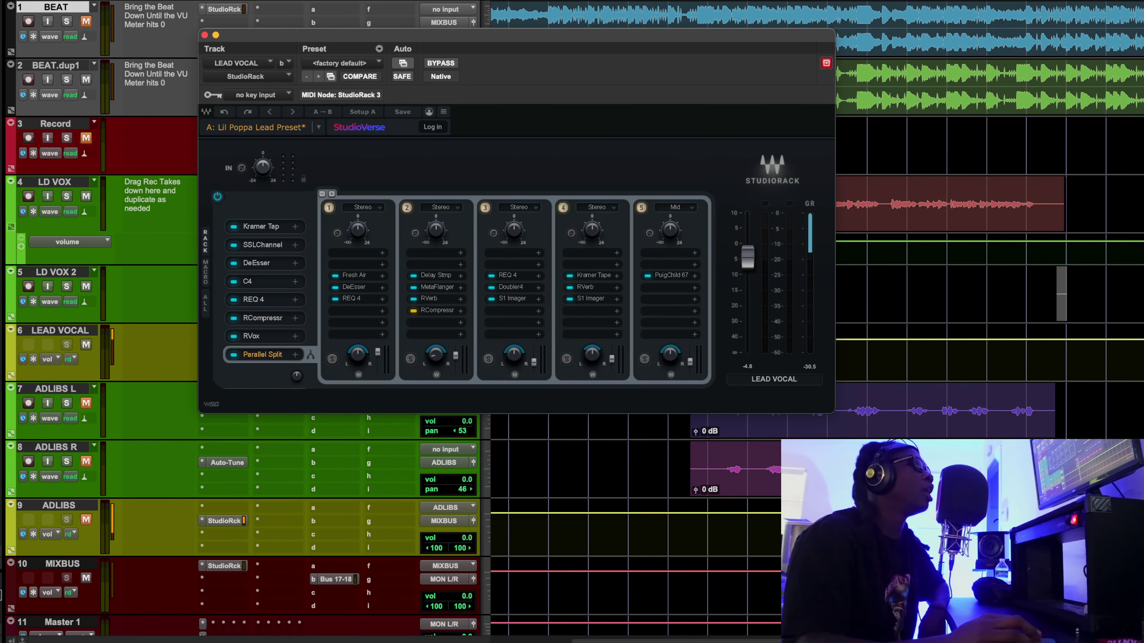
pyautogui.moveTo(192, 111); pyautogui.dragTo(667, 192)
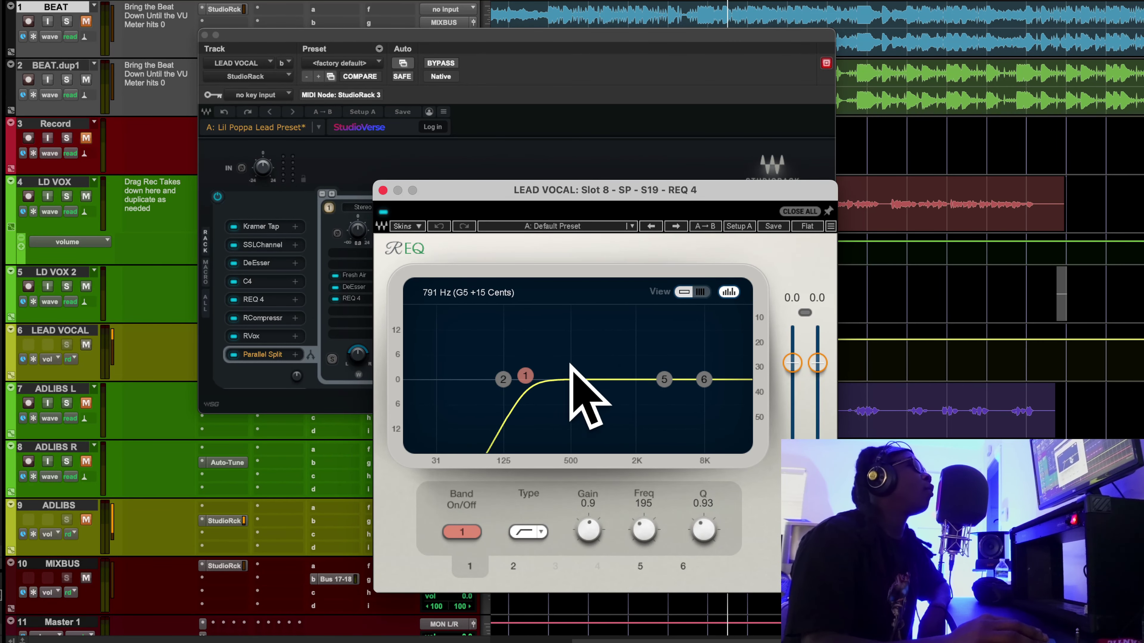
pyautogui.click(384, 190)
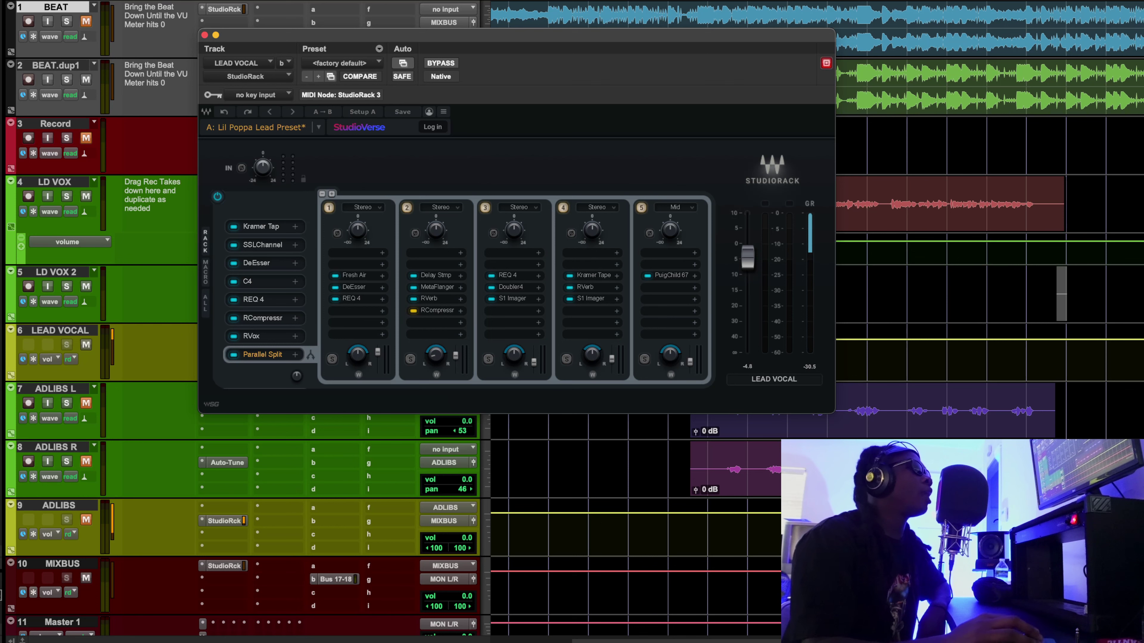
pyautogui.moveTo(0, 18); pyautogui.dragTo(444, 118)
pyautogui.click(588, 290)
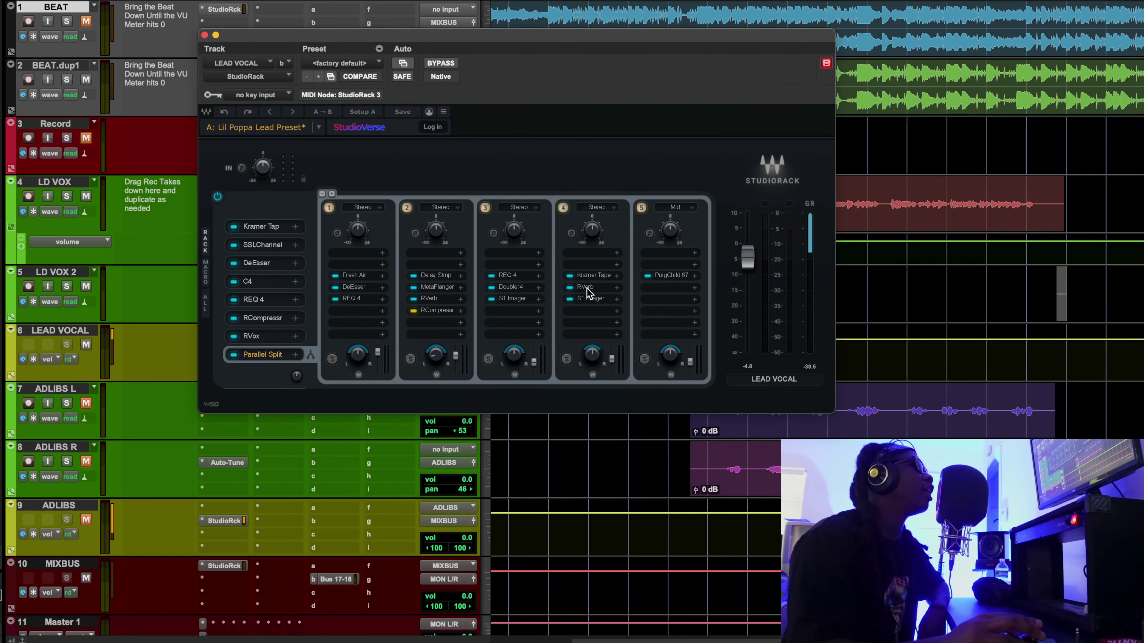
# Centre chain 4's Modern Church Large RVerb window and bring the StudioRack in front of it
pyautogui.moveTo(0, 92); pyautogui.dragTo(602, 159)
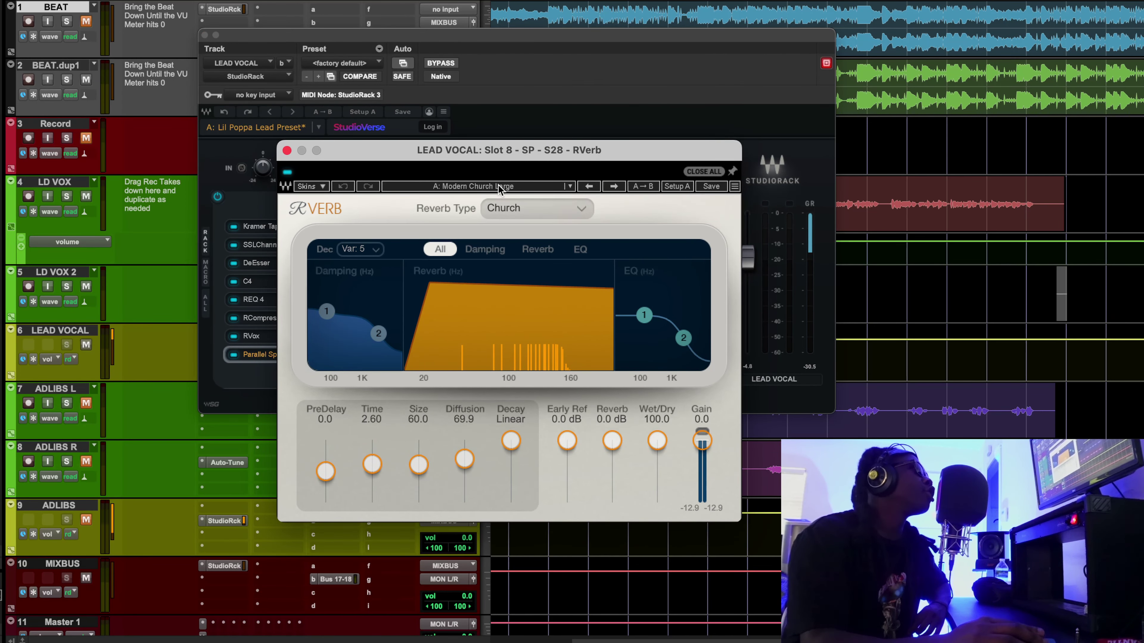
pyautogui.moveTo(505, 153); pyautogui.dragTo(571, 227)
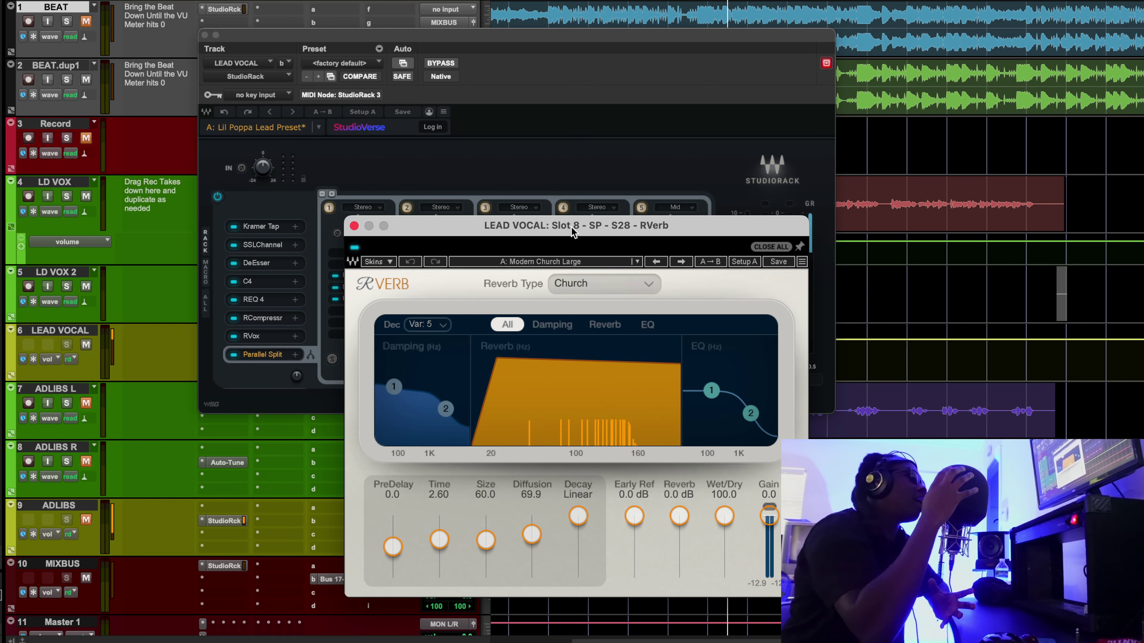
pyautogui.moveTo(591, 228); pyautogui.dragTo(584, 166)
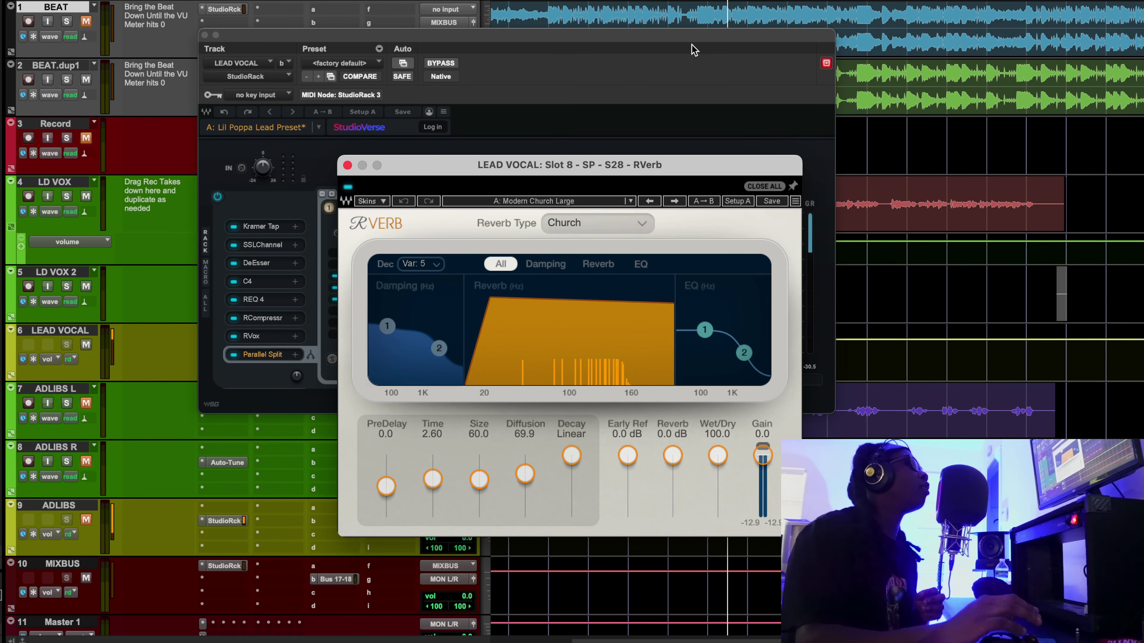
pyautogui.moveTo(749, 36); pyautogui.dragTo(752, 116)
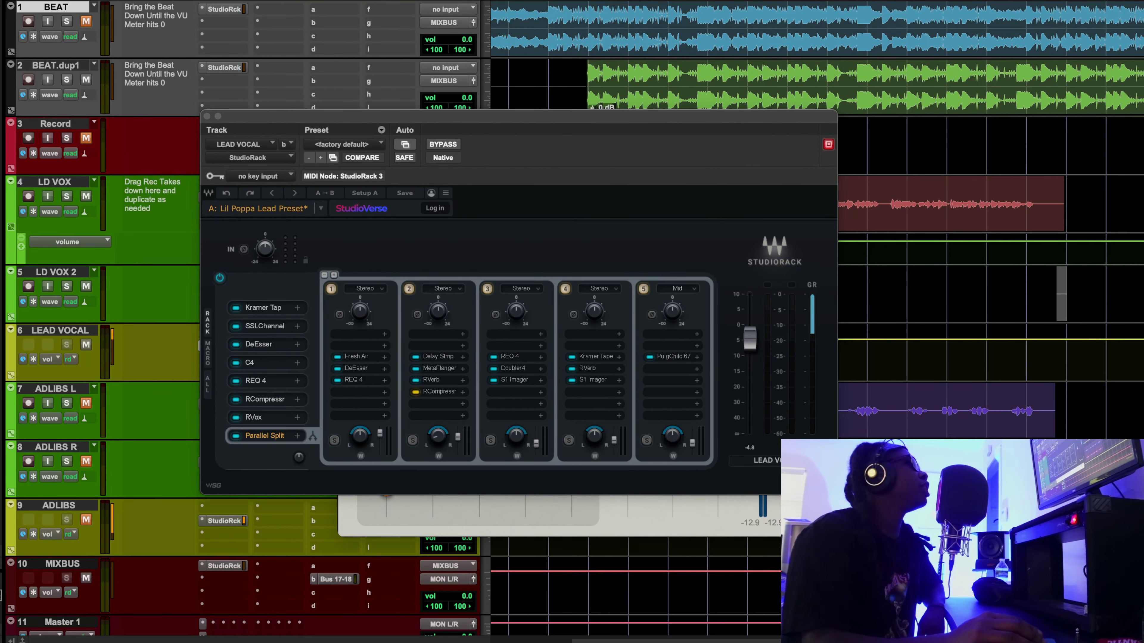
# Play the song, bypassing and re-enabling chain 4 and toggling its Kramer Tape for comparison
pyautogui.press('space')
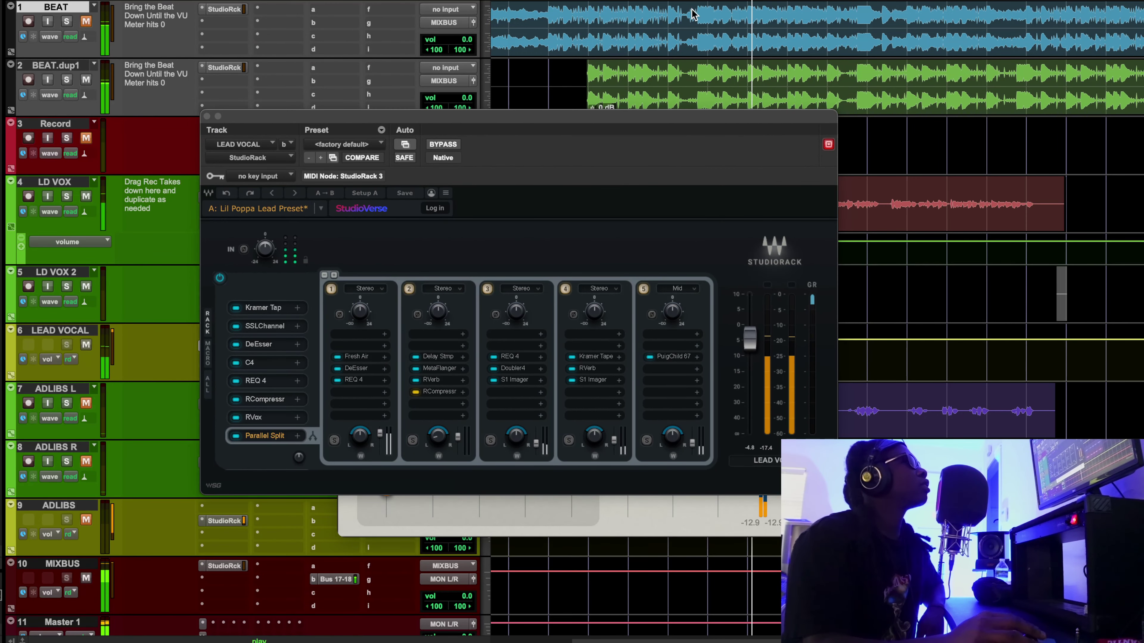
pyautogui.click(567, 289)
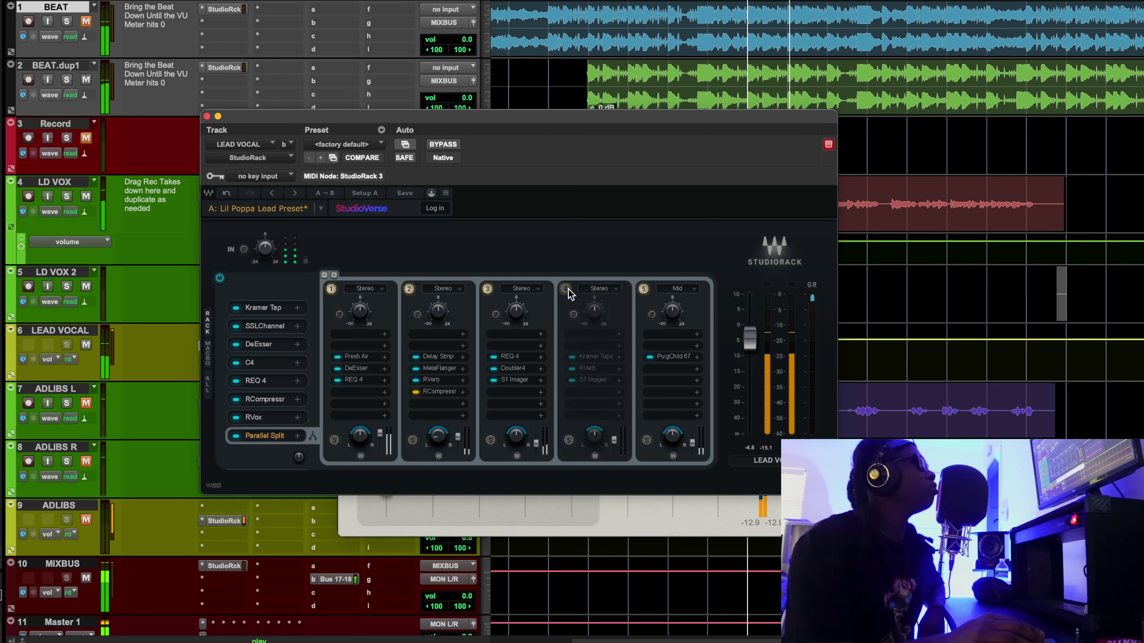
pyautogui.click(567, 289)
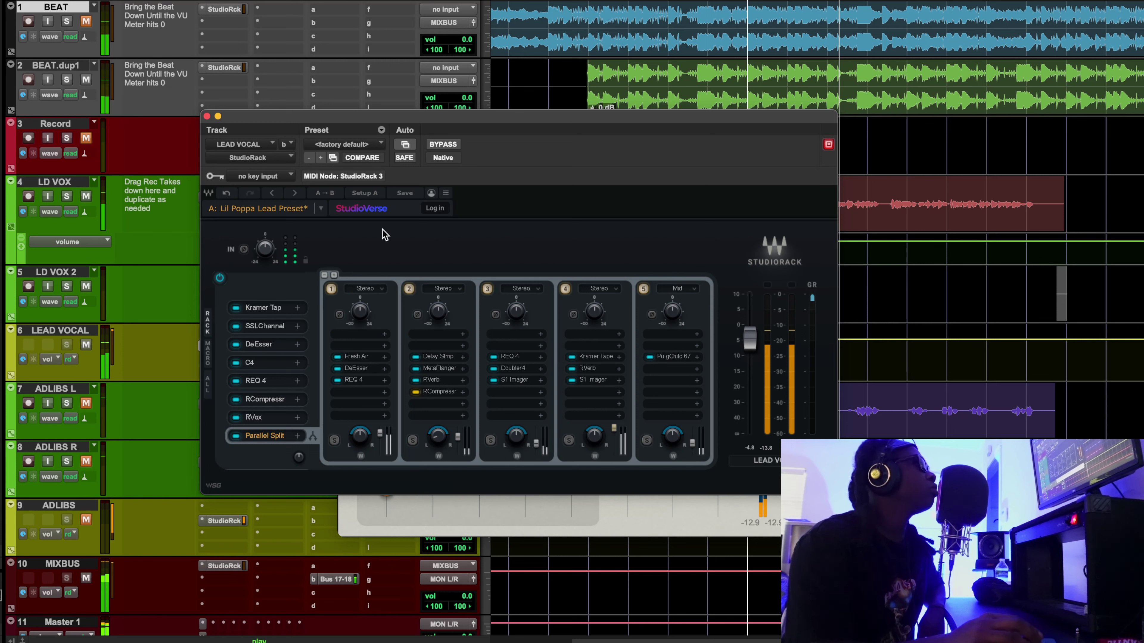
pyautogui.click(572, 357)
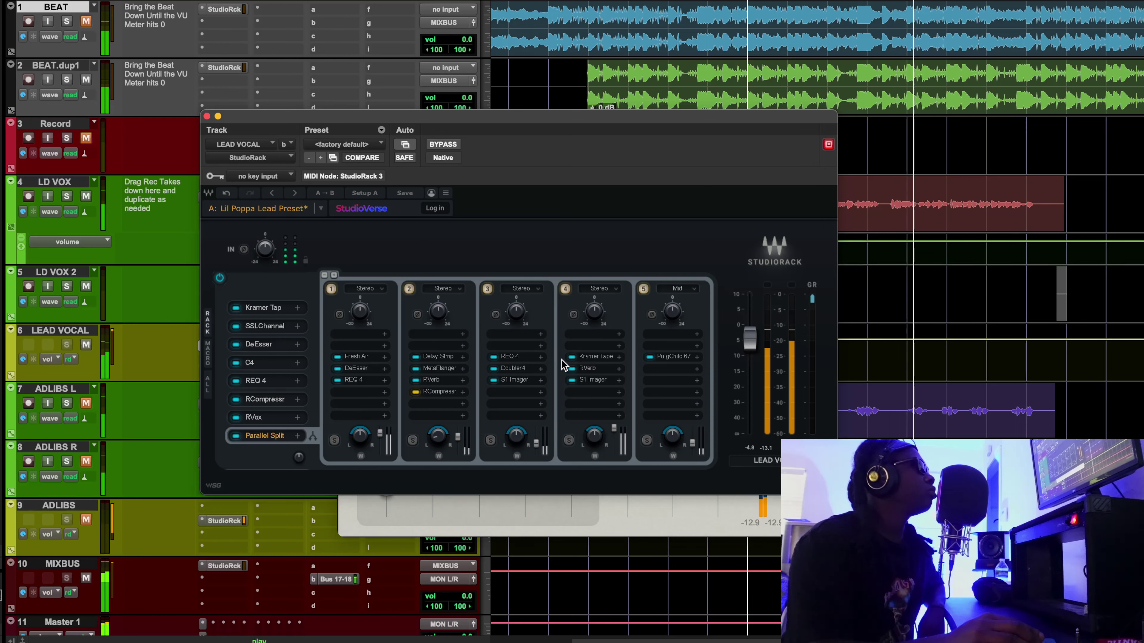
pyautogui.click(225, 193)
pyautogui.click(227, 195)
pyautogui.click(226, 195)
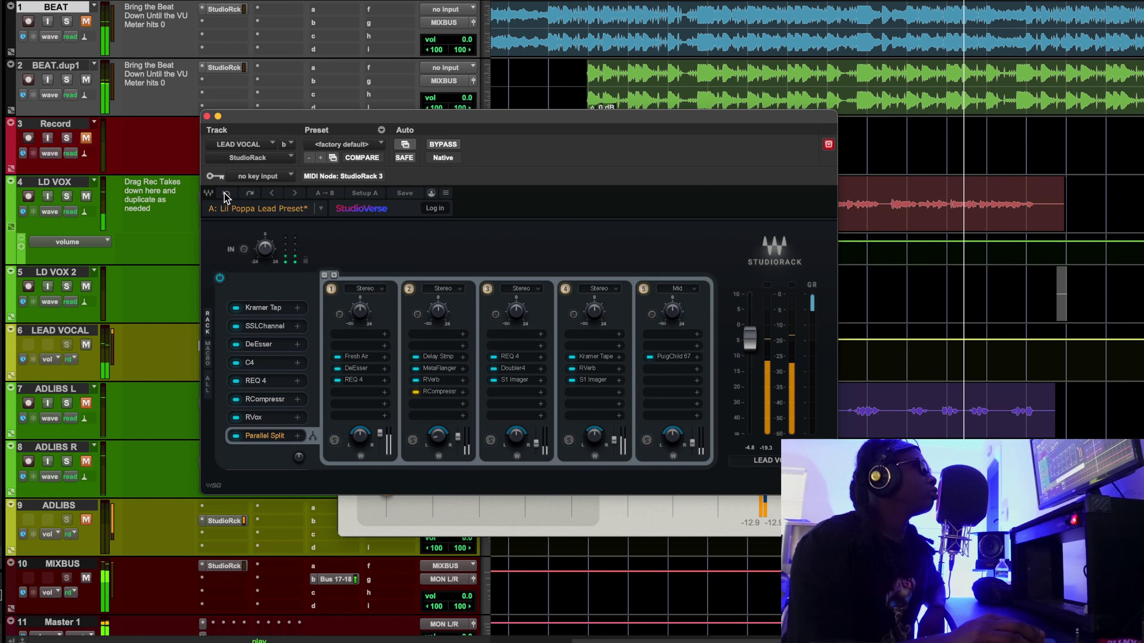
# Stop playback and bring up chain 5's PuigChild 670 with its Default preset
pyautogui.press('space')
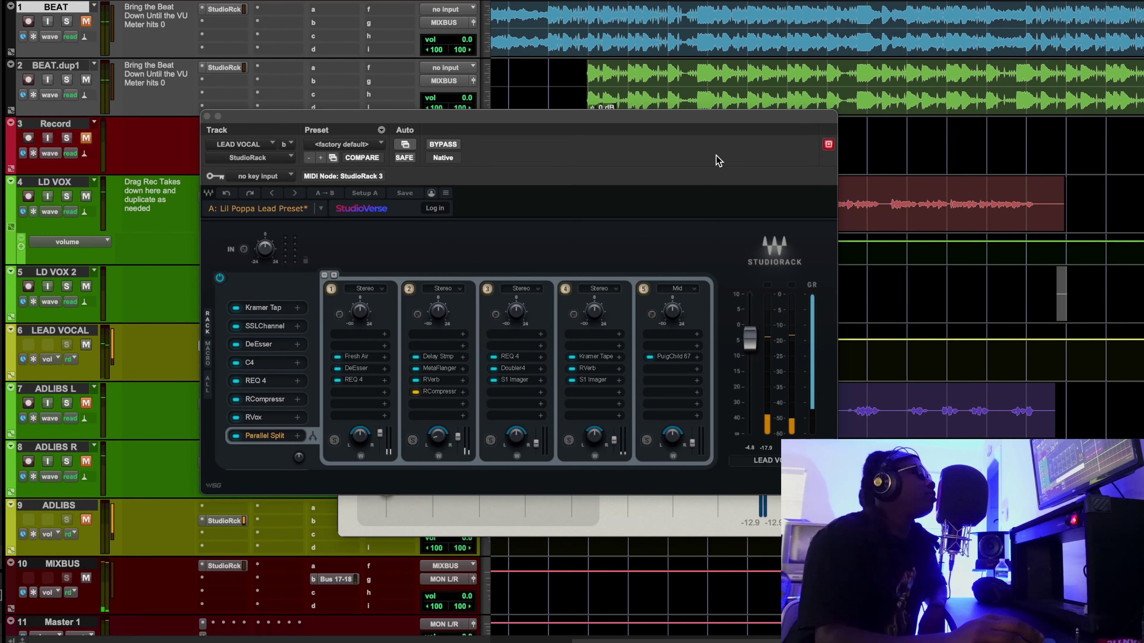
pyautogui.click(685, 357)
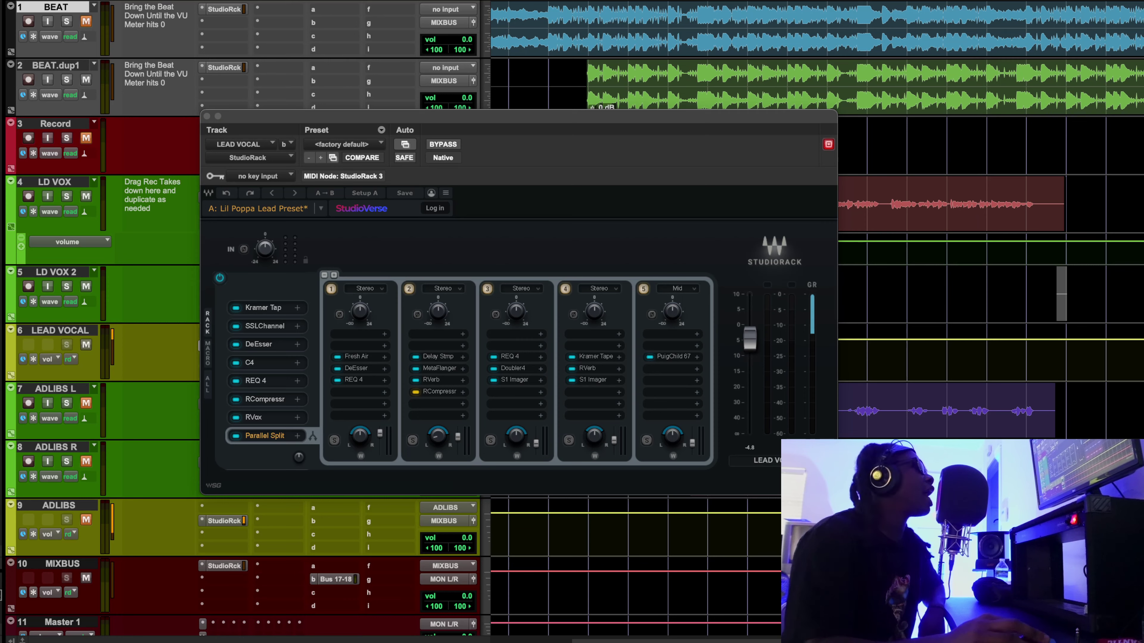
pyautogui.moveTo(0, 85); pyautogui.dragTo(862, 117)
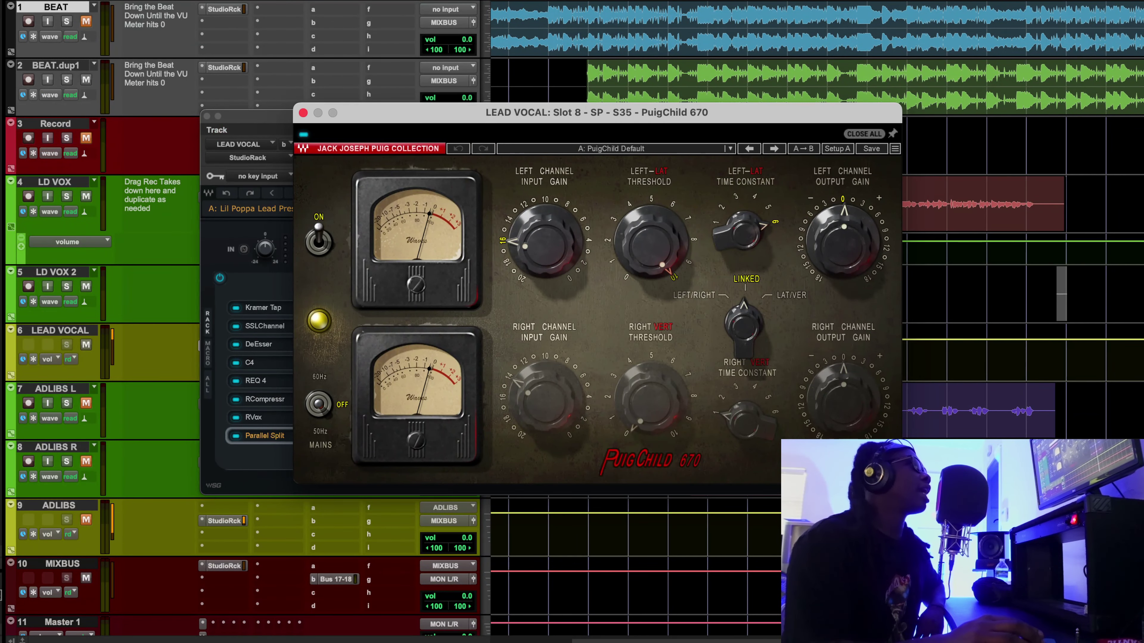
# Lower the PuigChild left threshold to 8.0, 4.5 and 2.9 while playing the lead vocal
pyautogui.click(708, 55)
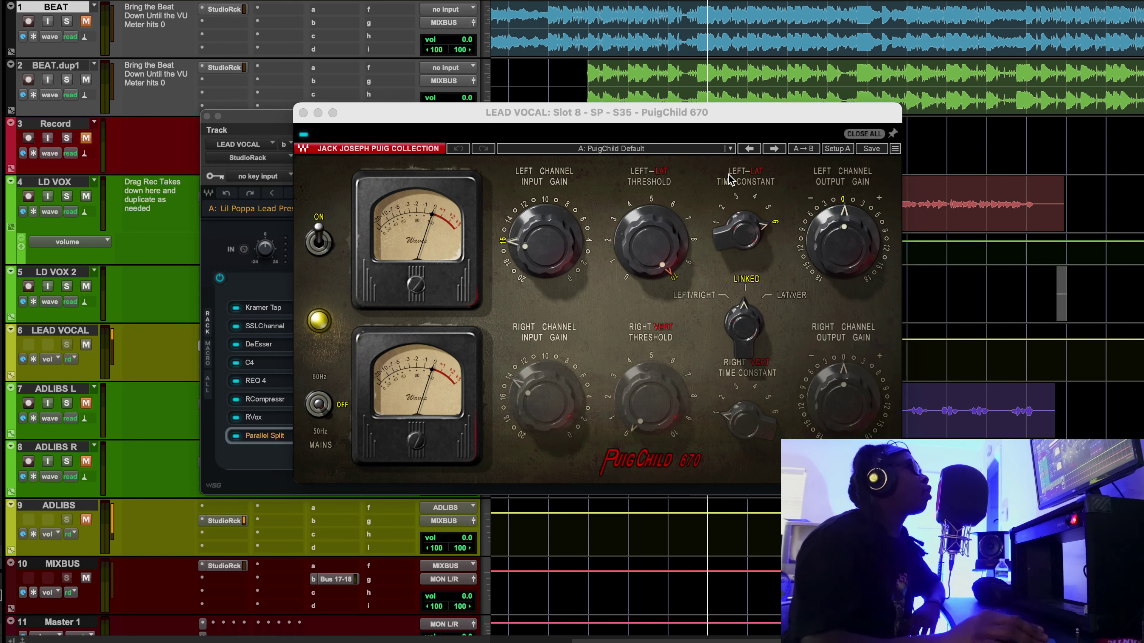
pyautogui.click(760, 226)
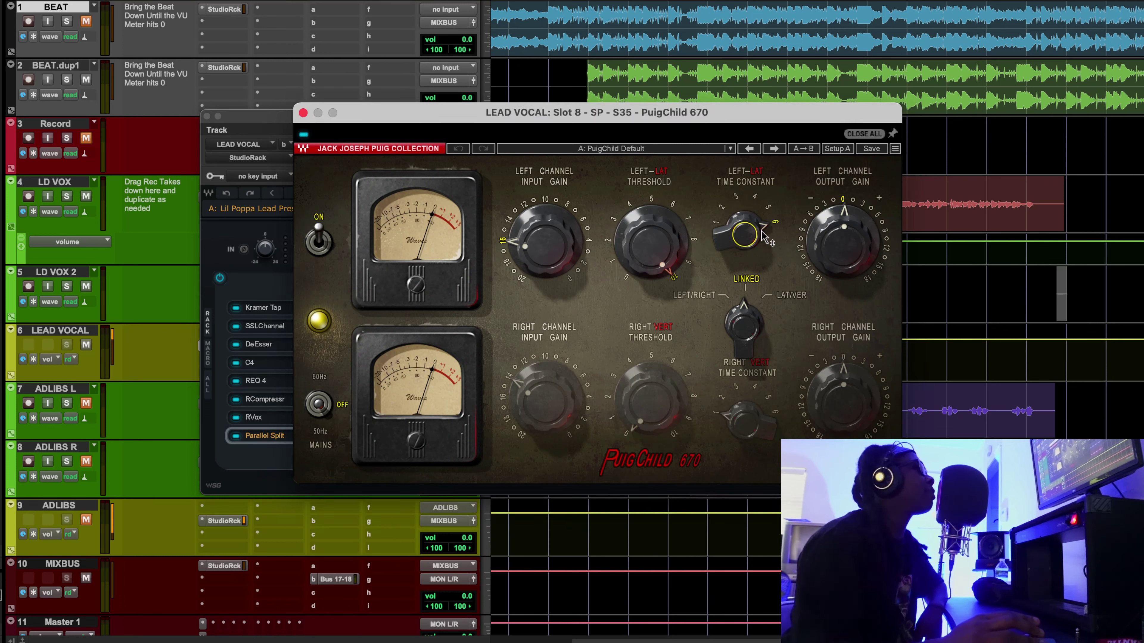
pyautogui.moveTo(761, 231)
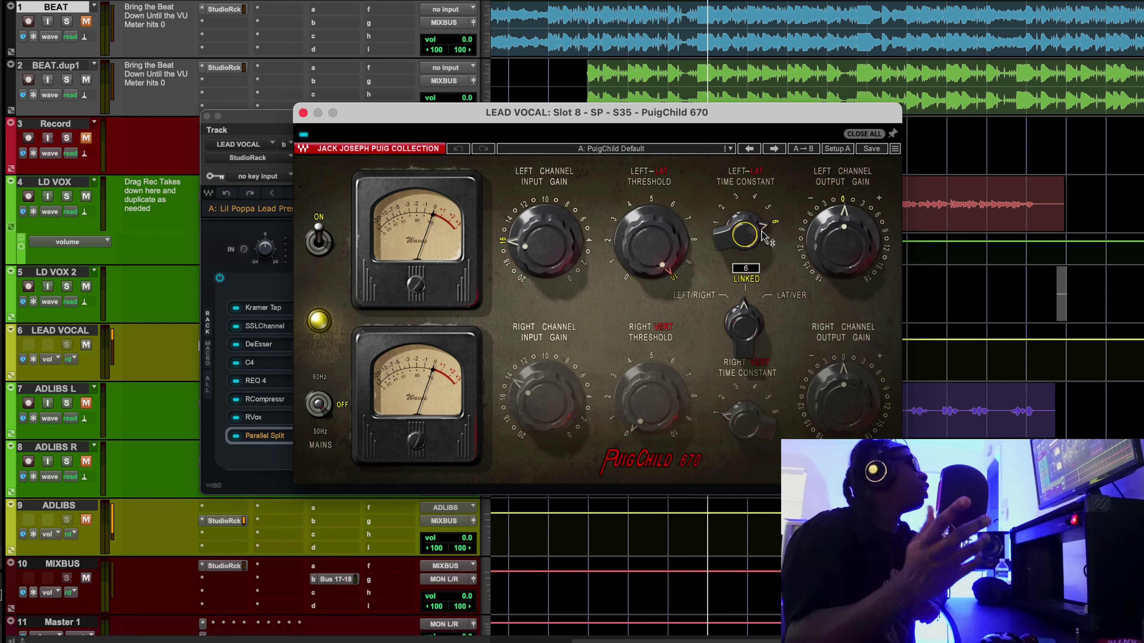
pyautogui.moveTo(538, 246)
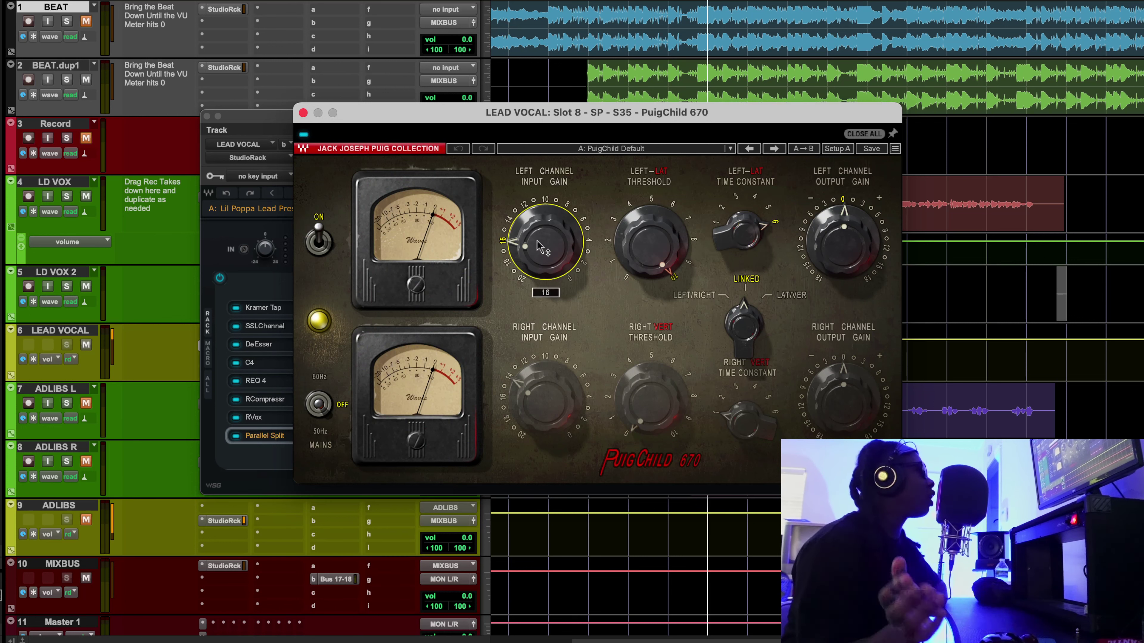
pyautogui.moveTo(651, 239)
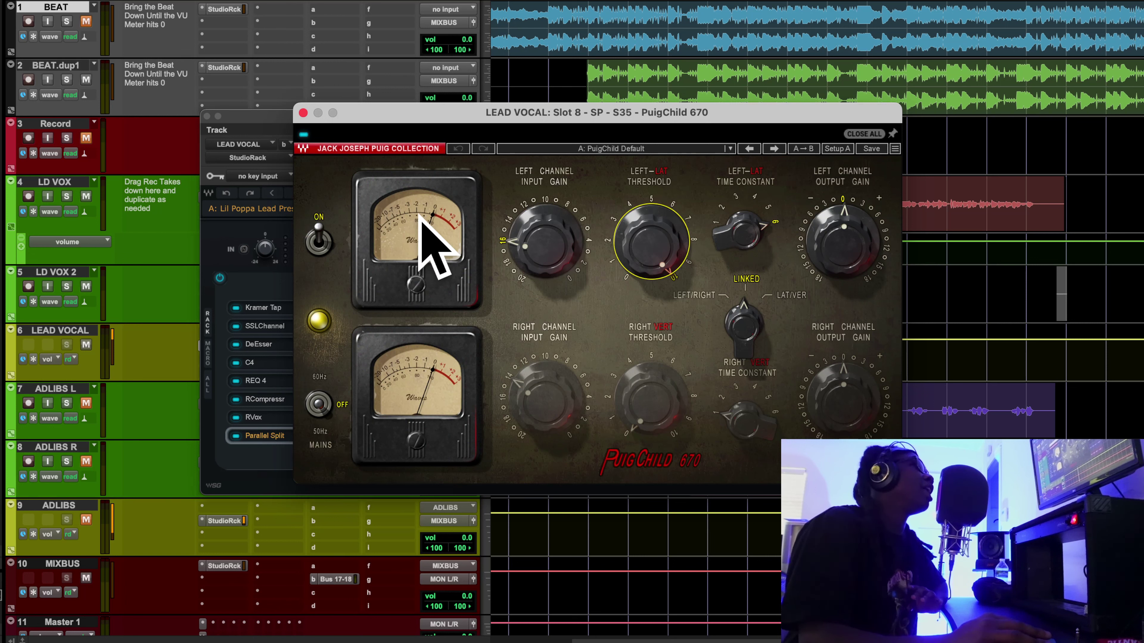
pyautogui.moveTo(652, 225)
pyautogui.mouseDown()
pyautogui.moveTo(651, 244)
pyautogui.moveTo(667, 233)
pyautogui.mouseUp()
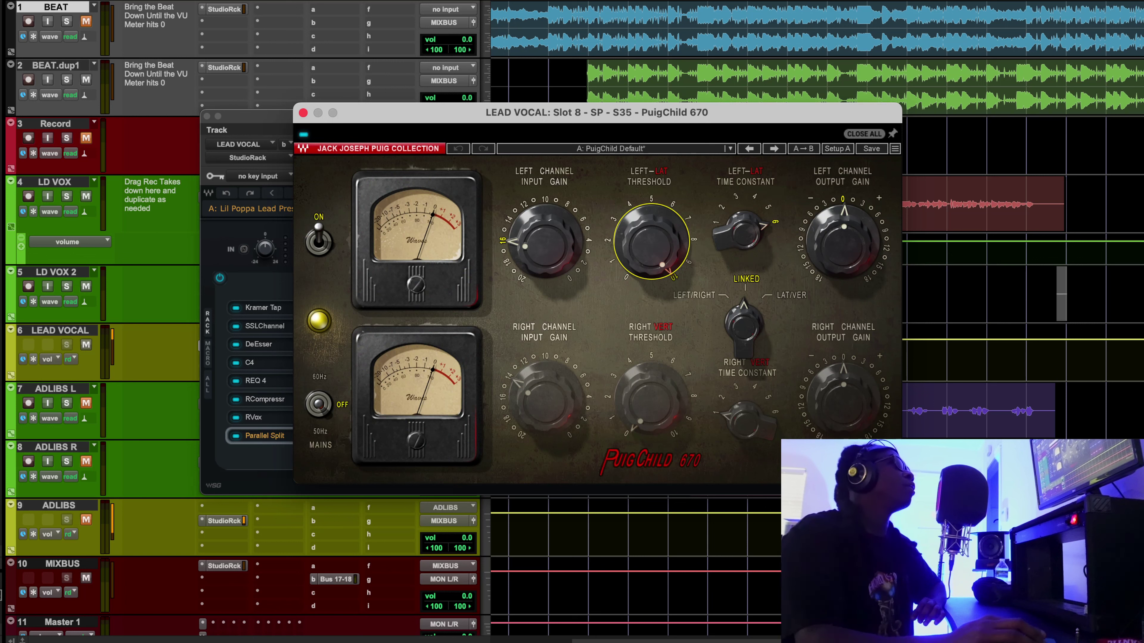
pyautogui.press('space')
pyautogui.moveTo(671, 261); pyautogui.dragTo(648, 248)
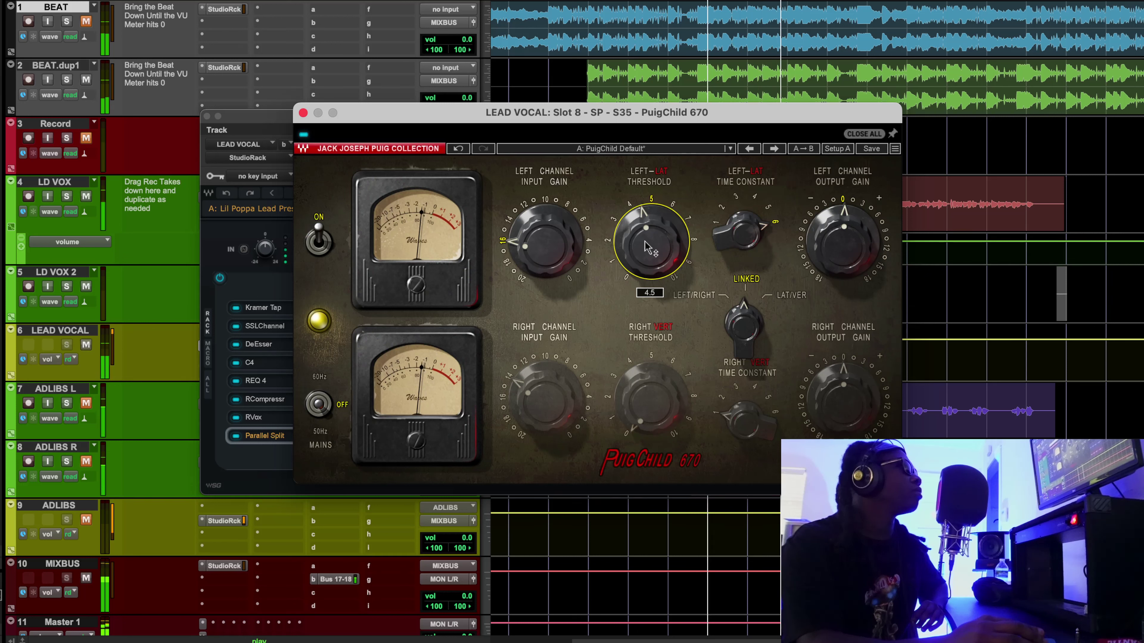
pyautogui.moveTo(647, 247); pyautogui.dragTo(647, 193)
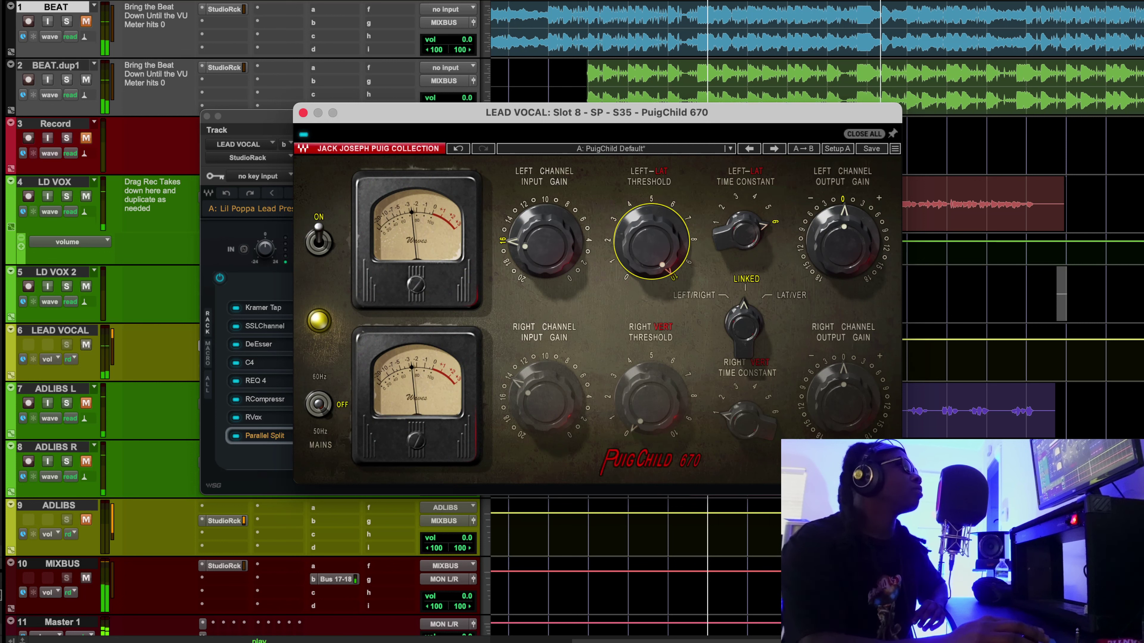
pyautogui.press('space')
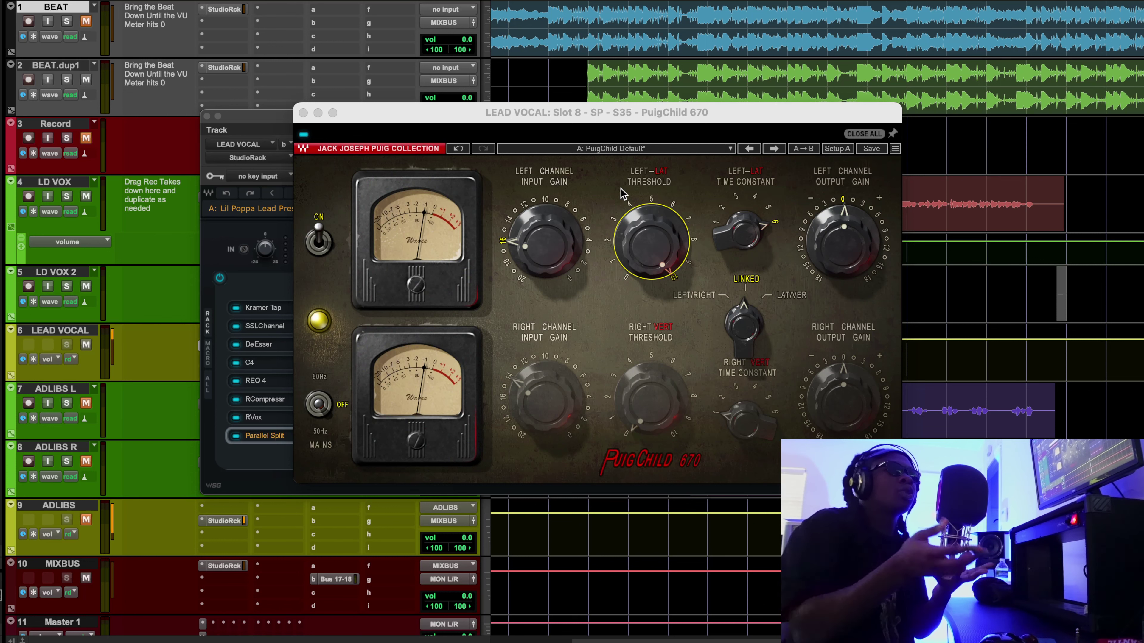
# Settle the PuigChild threshold at 10.0 and close the compressor
pyautogui.click(660, 230)
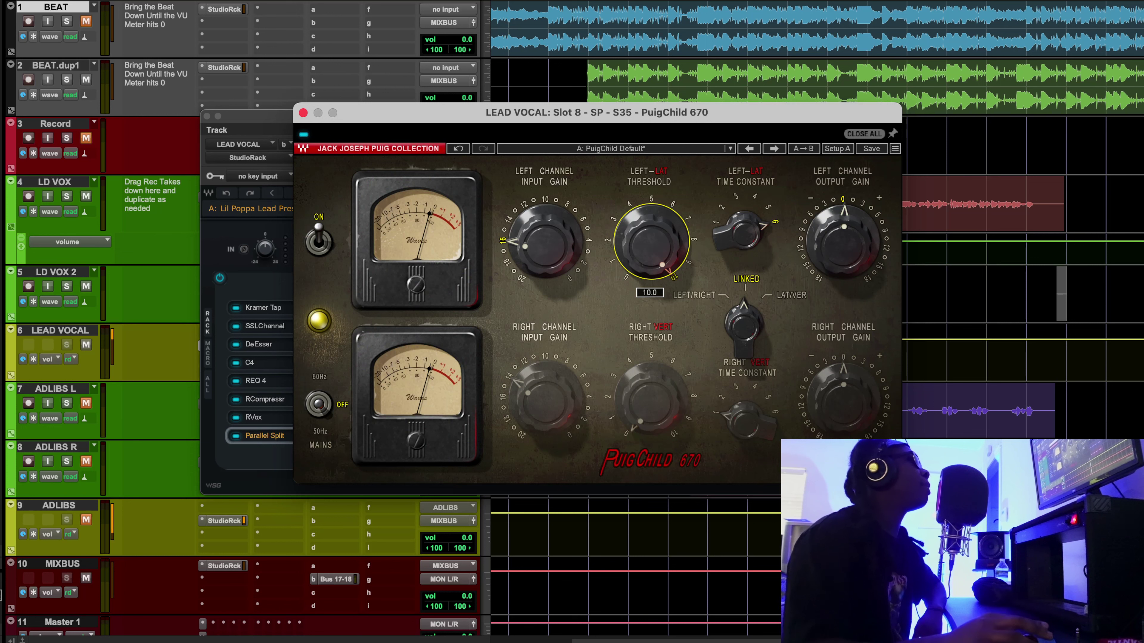
pyautogui.moveTo(660, 230)
pyautogui.mouseDown()
pyautogui.moveTo(660, 248)
pyautogui.moveTo(660, 231)
pyautogui.mouseUp()
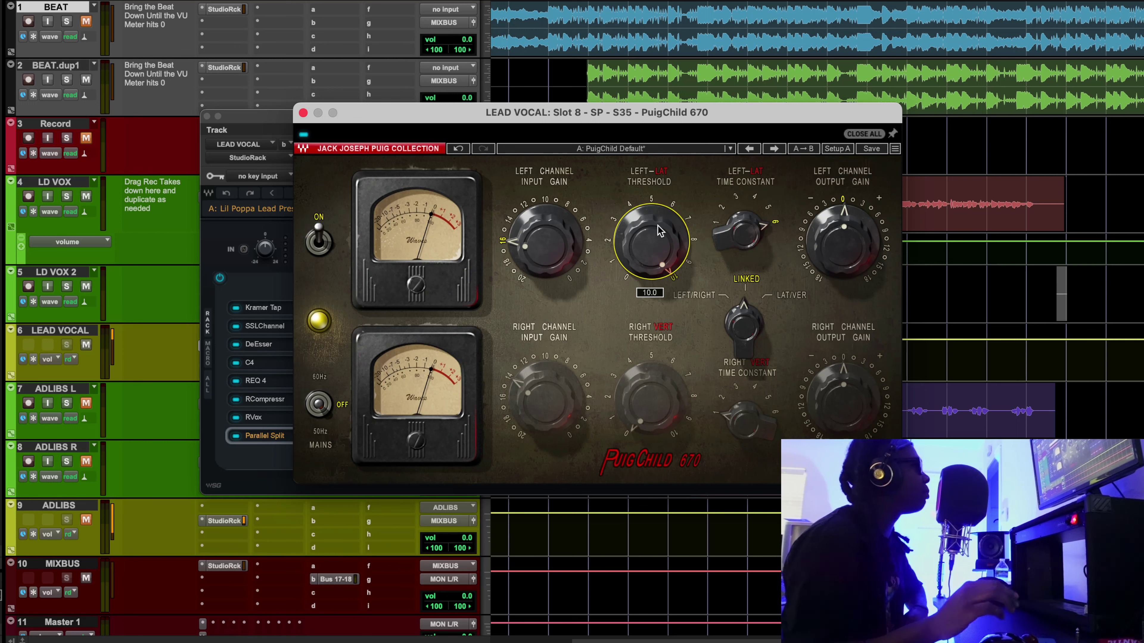
pyautogui.moveTo(745, 235)
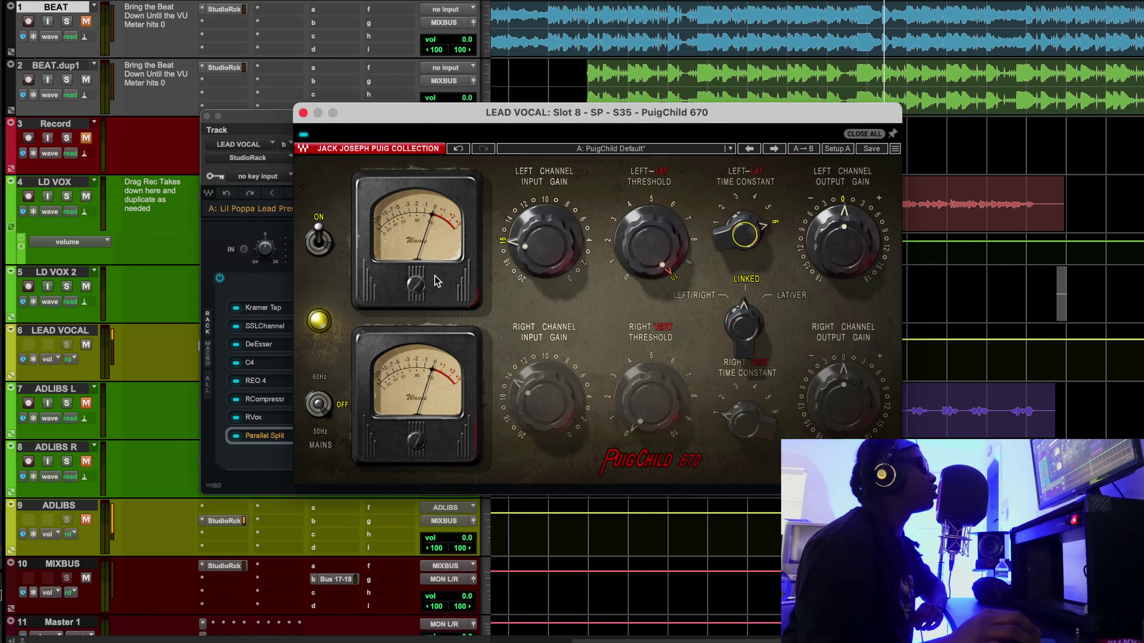
pyautogui.click(302, 113)
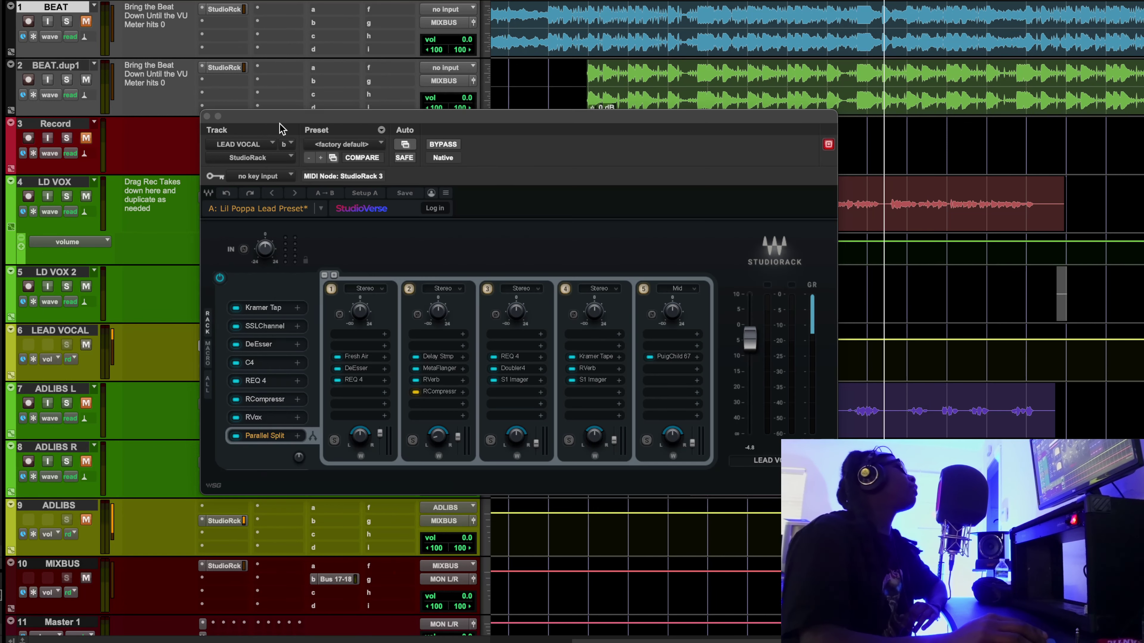
# Close the StudioRack, select the vocal section across all tracks, play it against the beat, and reselect it
pyautogui.click(207, 117)
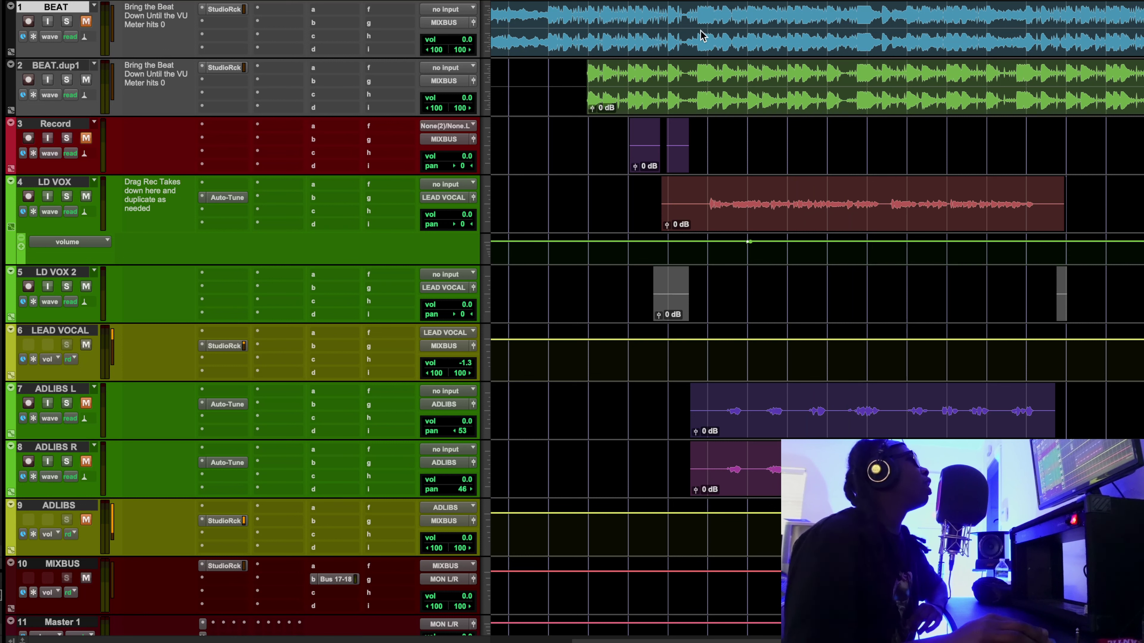
pyautogui.moveTo(707, 37); pyautogui.dragTo(1026, 586)
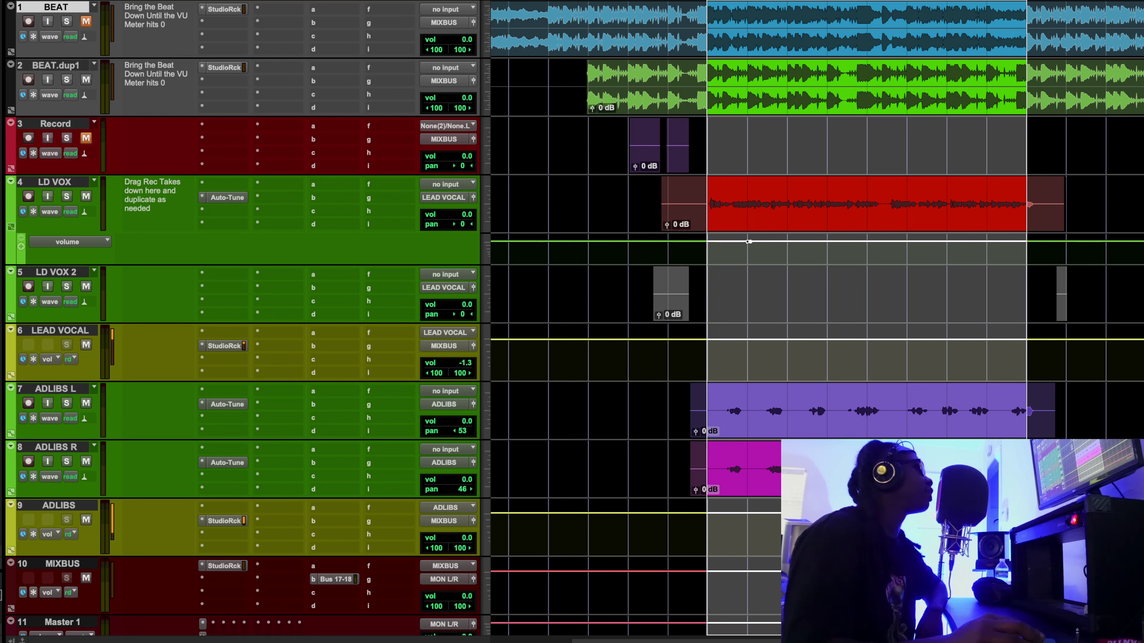
pyautogui.press('space')
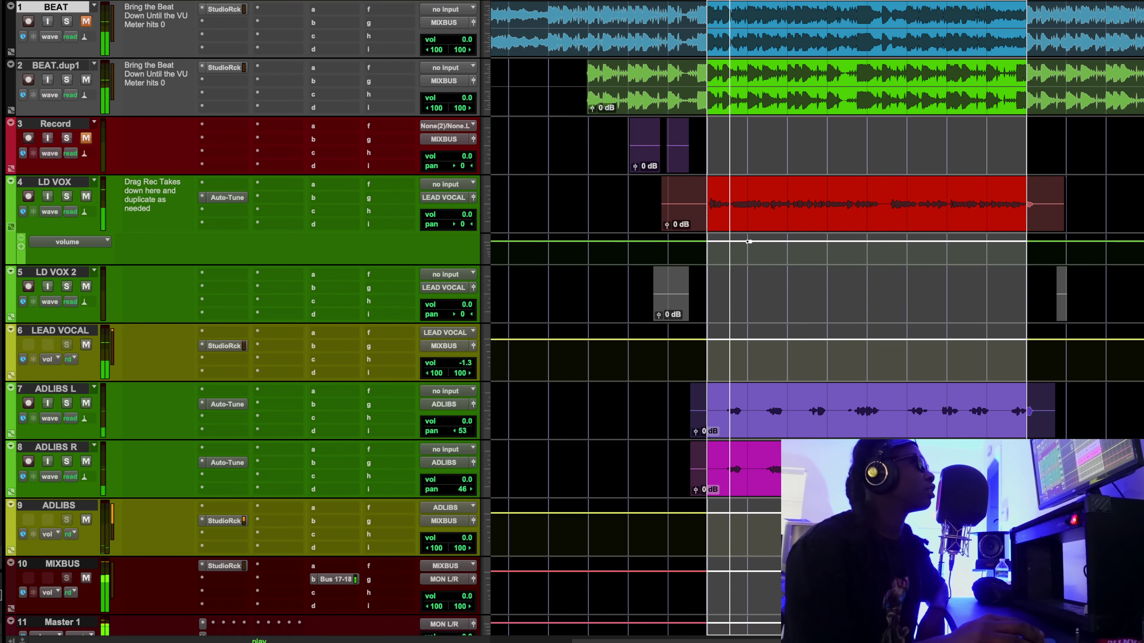
pyautogui.press('space')
pyautogui.press('space')
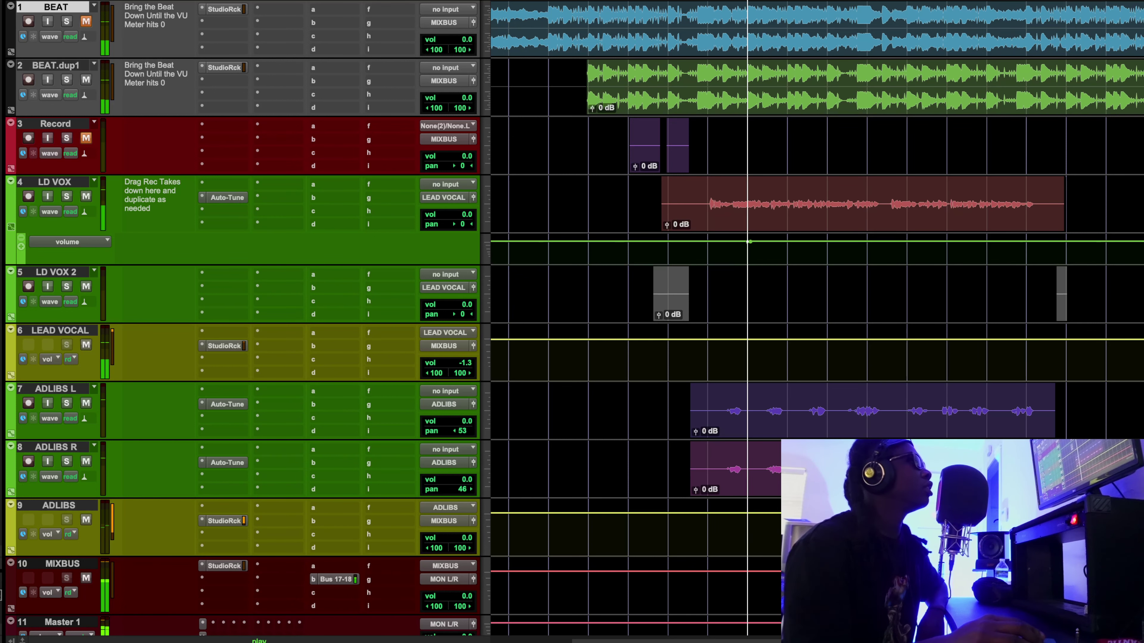
pyautogui.click(708, 1)
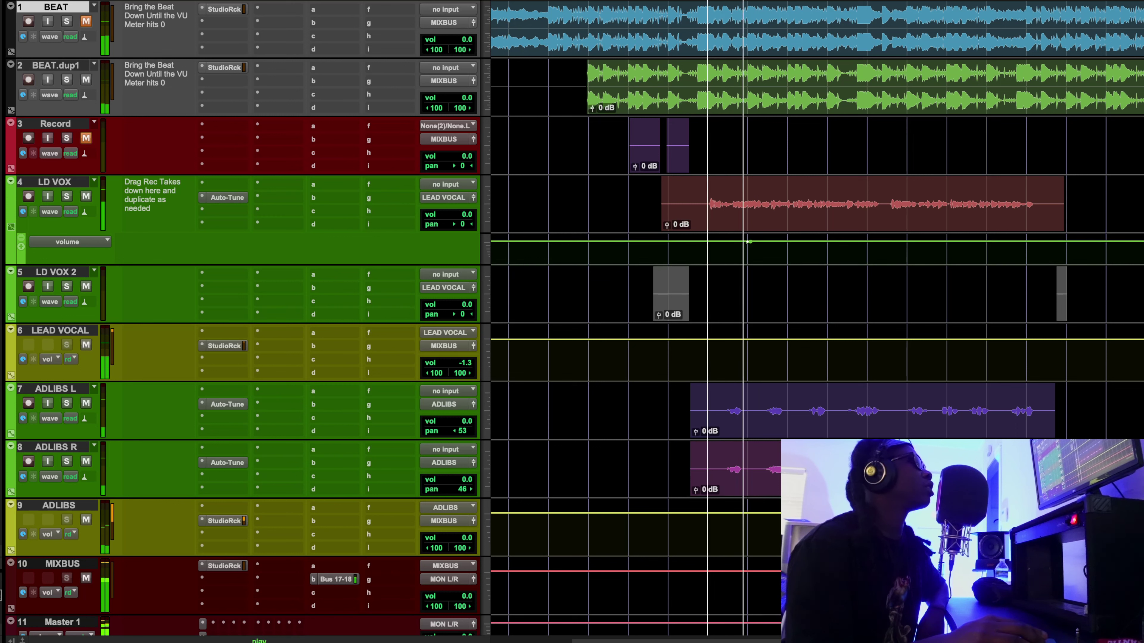
pyautogui.press('space')
pyautogui.press('space')
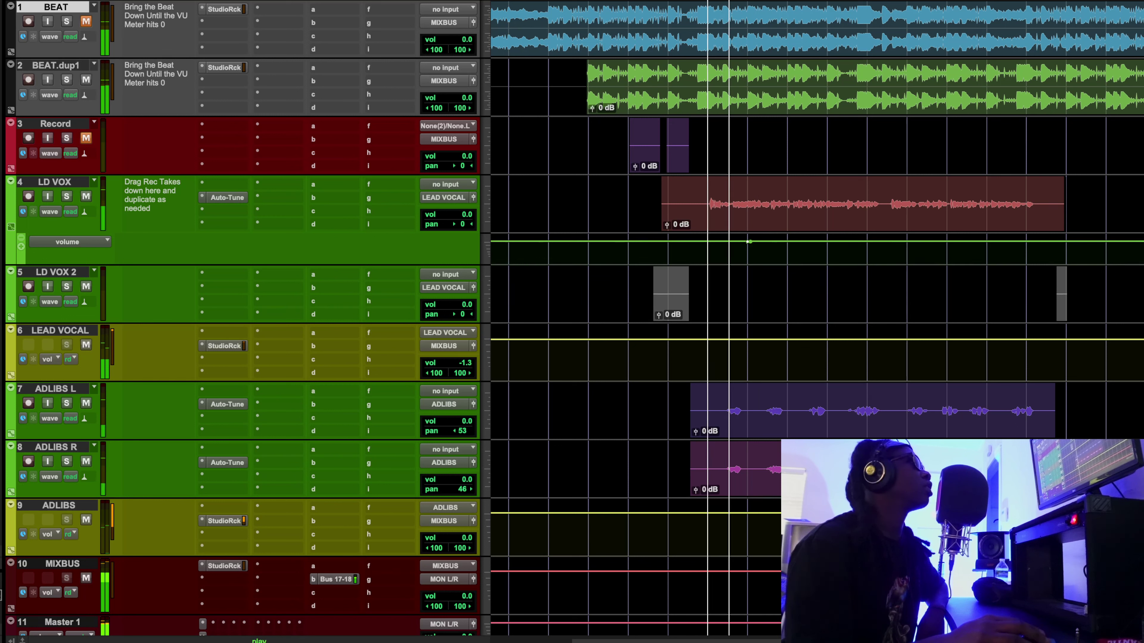
pyautogui.press('space')
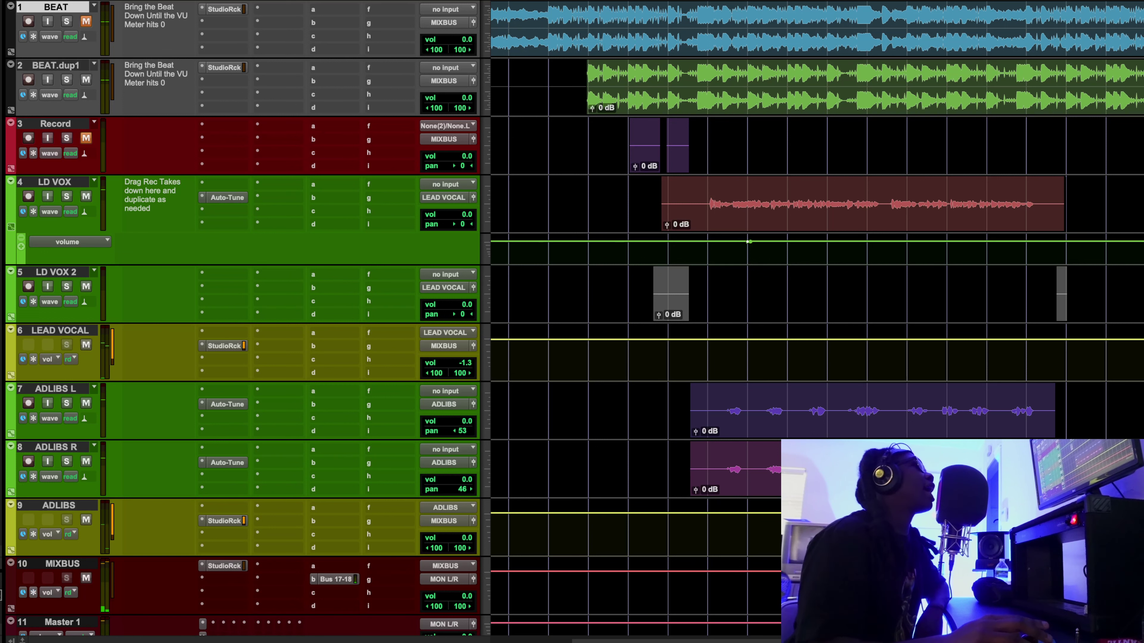
pyautogui.moveTo(707, 204); pyautogui.dragTo(1047, 204)
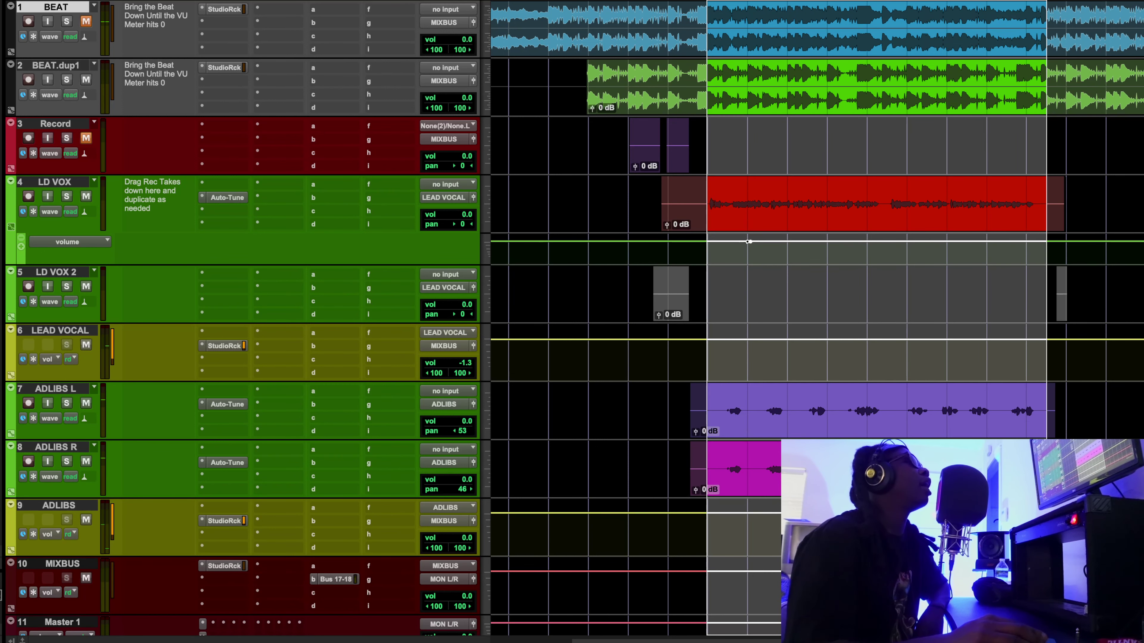
# Open the ADLIBS StudioRack and review its REQ 4 and RVox plugins, closing each
pyautogui.click(240, 519)
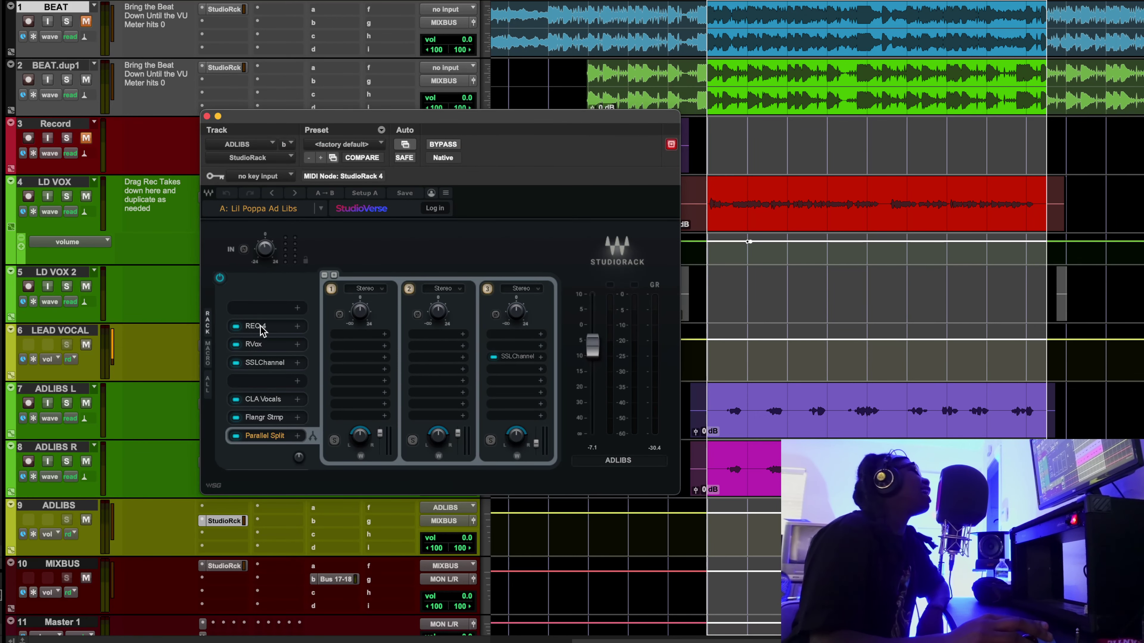
pyautogui.moveTo(1, 49); pyautogui.dragTo(518, 88)
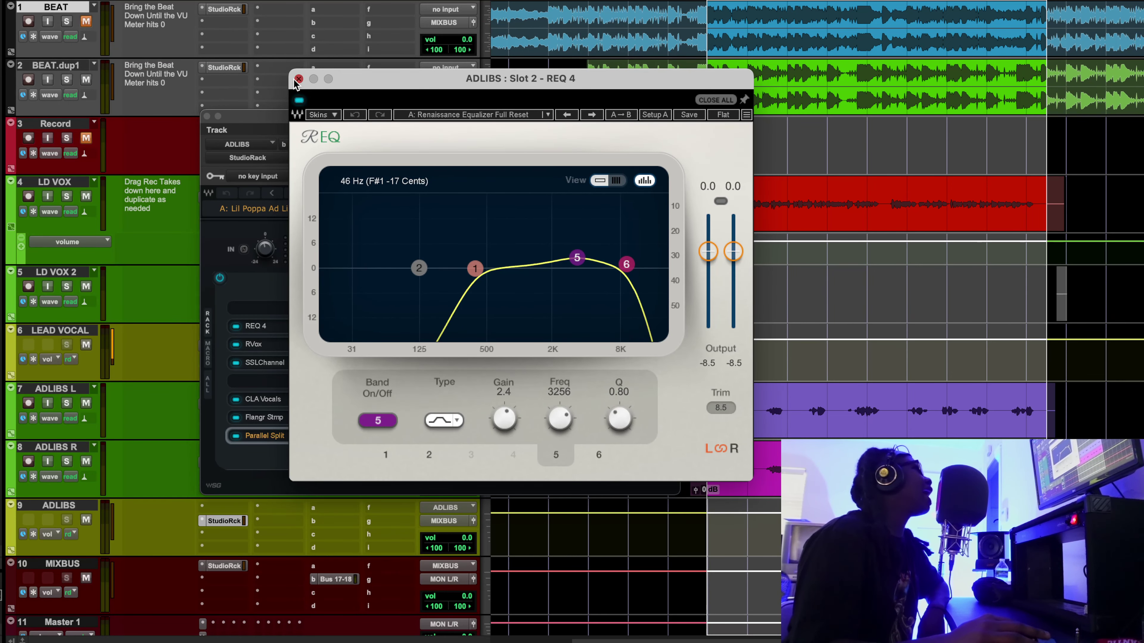
pyautogui.click(299, 79)
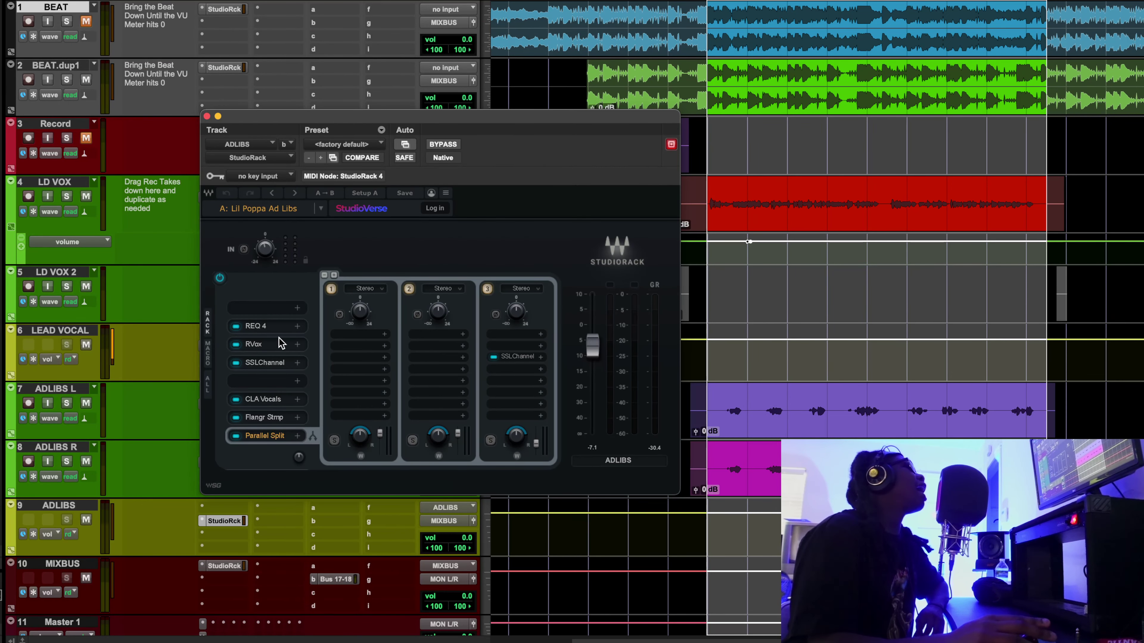
pyautogui.moveTo(1, 93); pyautogui.dragTo(489, 162)
pyautogui.click(295, 158)
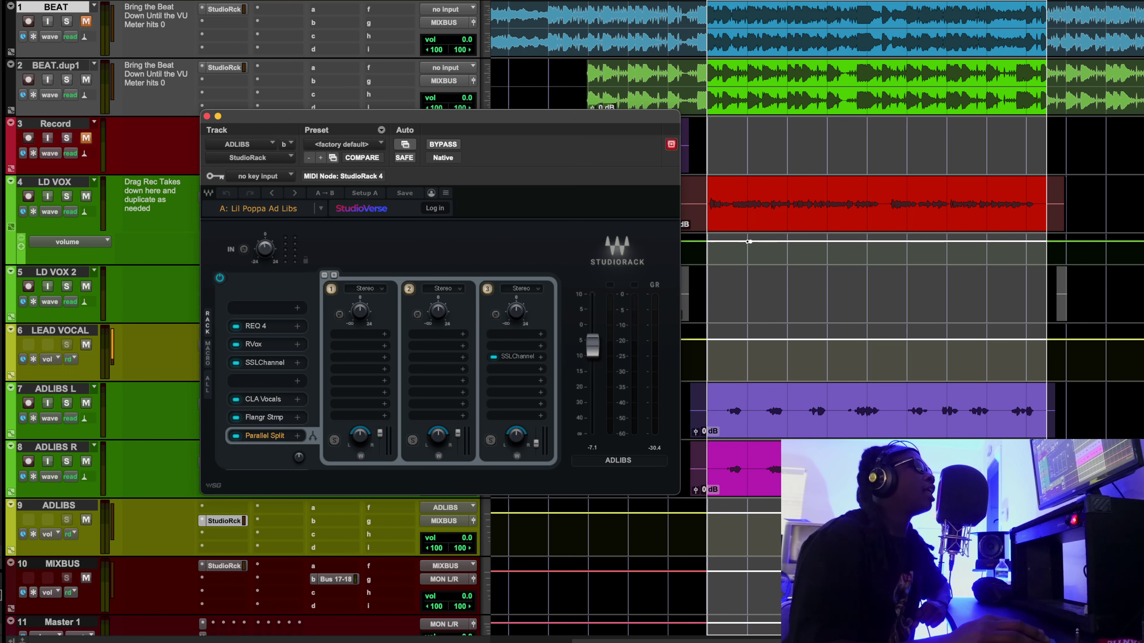
# Review and close the Flanger, then bring the slot 4 SSLChannel window into view
pyautogui.moveTo(1, 97); pyautogui.dragTo(375, 235)
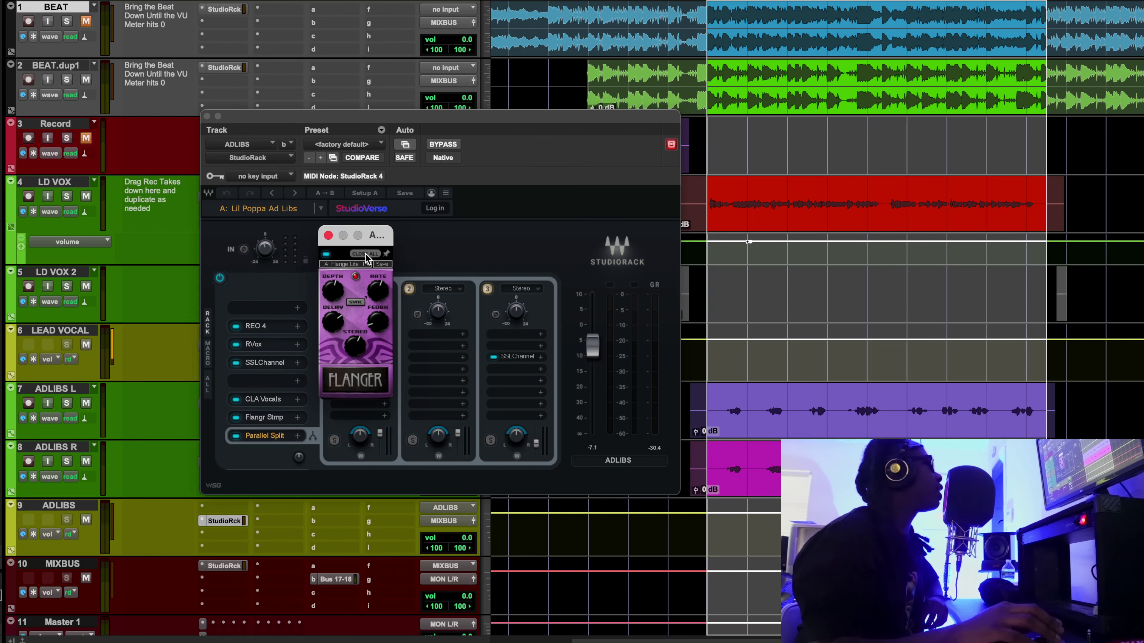
pyautogui.click(281, 366)
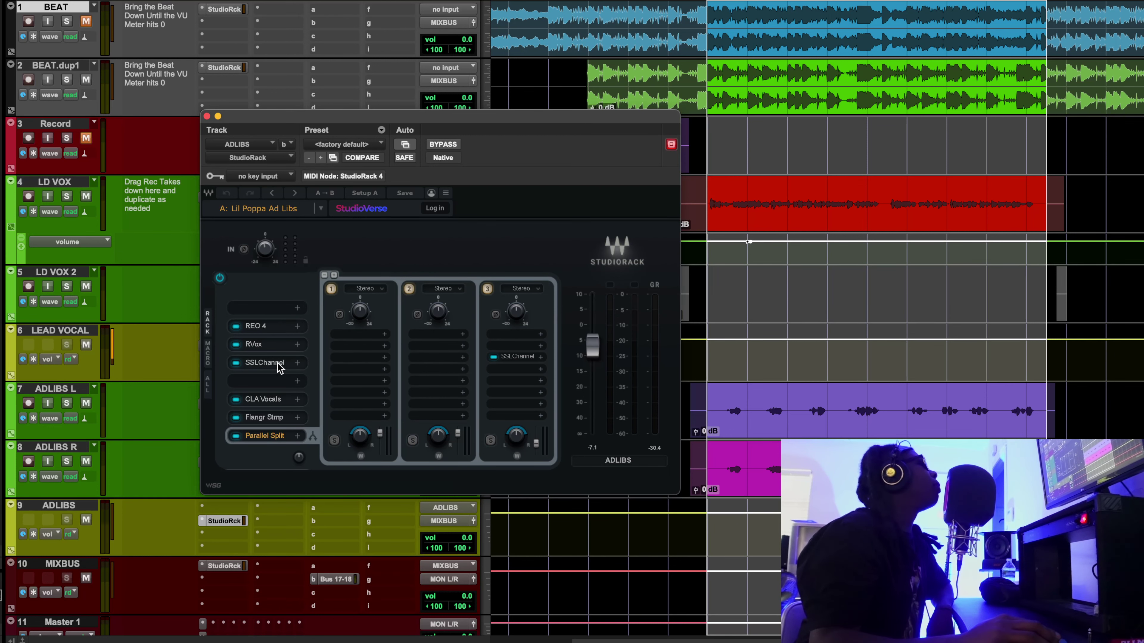
pyautogui.moveTo(0, 21); pyautogui.dragTo(495, 43)
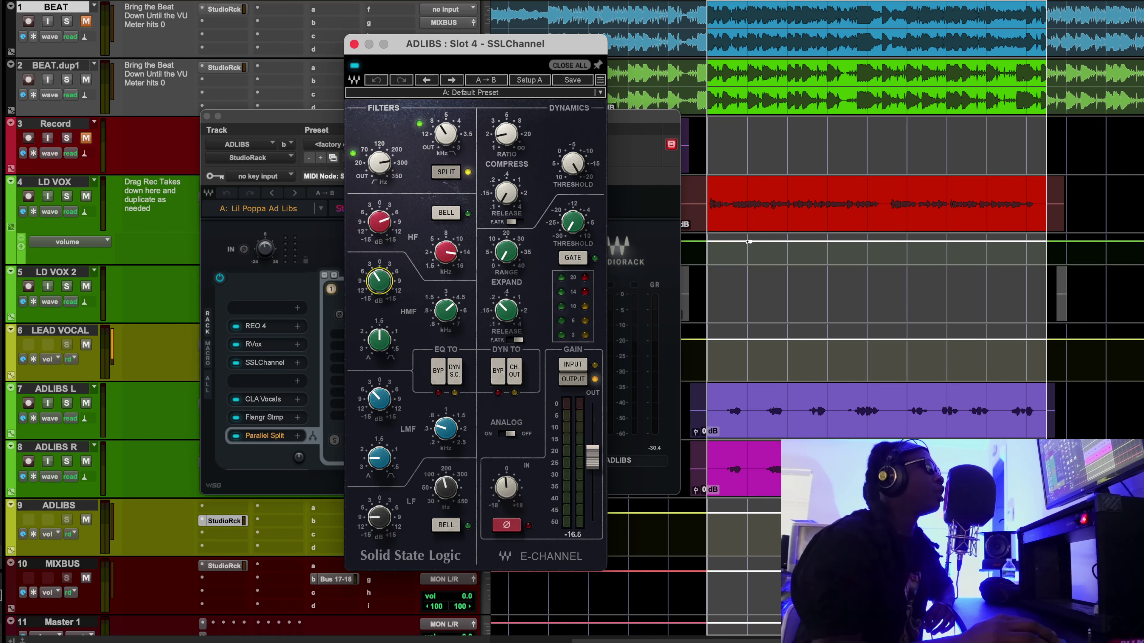
# Bring the SSLChannel window to the front and reposition it down and left
pyautogui.click(264, 399)
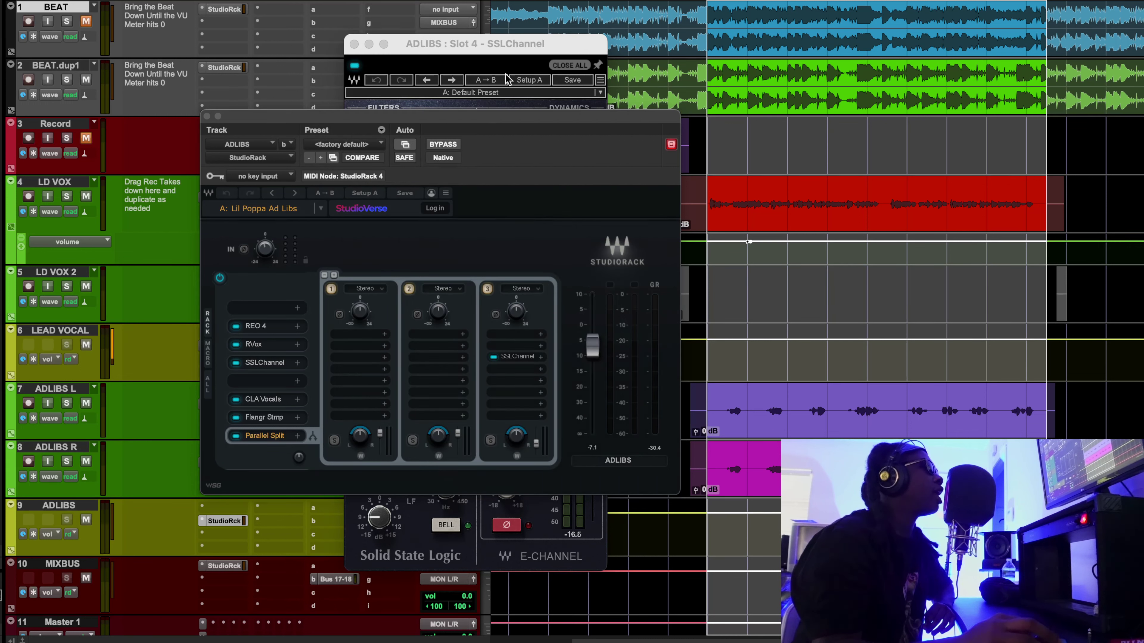
pyautogui.click(528, 41)
pyautogui.moveTo(519, 42); pyautogui.dragTo(507, 59)
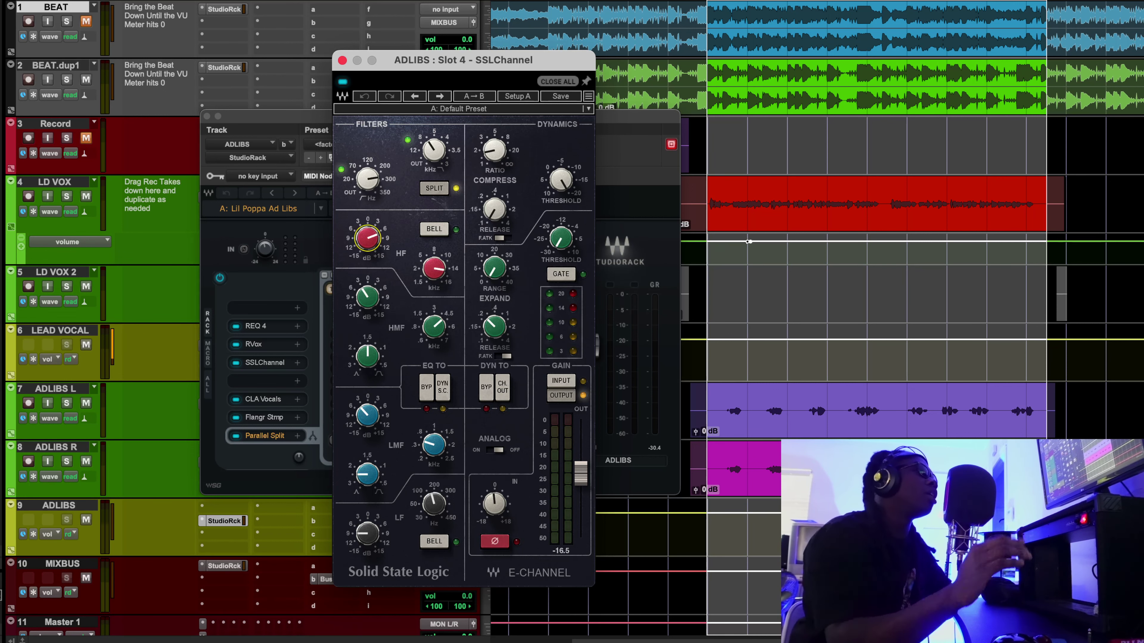
# Audition the adlibs' SSLChannel sound against the beat, then close the SSLChannel window
pyautogui.click(715, 72)
pyautogui.press('space')
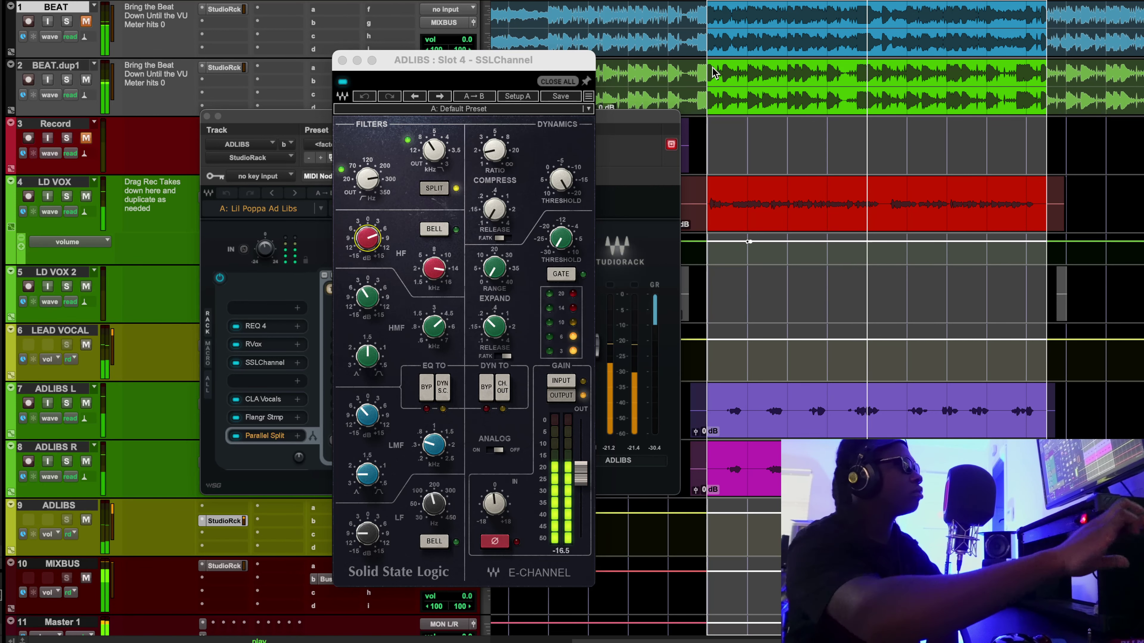
pyautogui.scroll(-3, 715, 72)
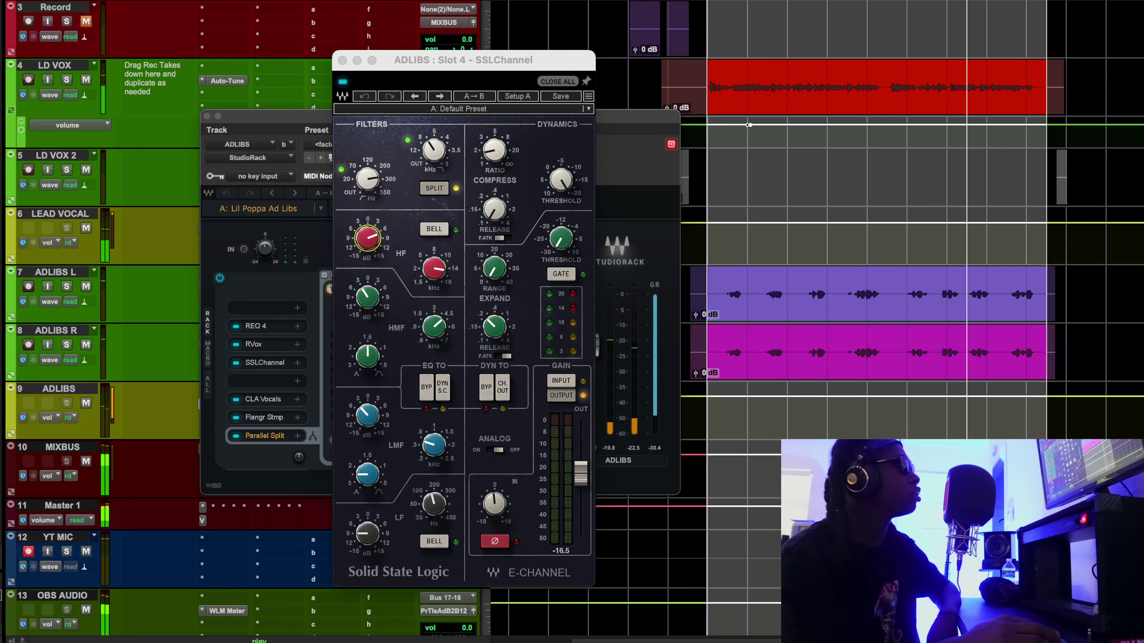
pyautogui.press('space')
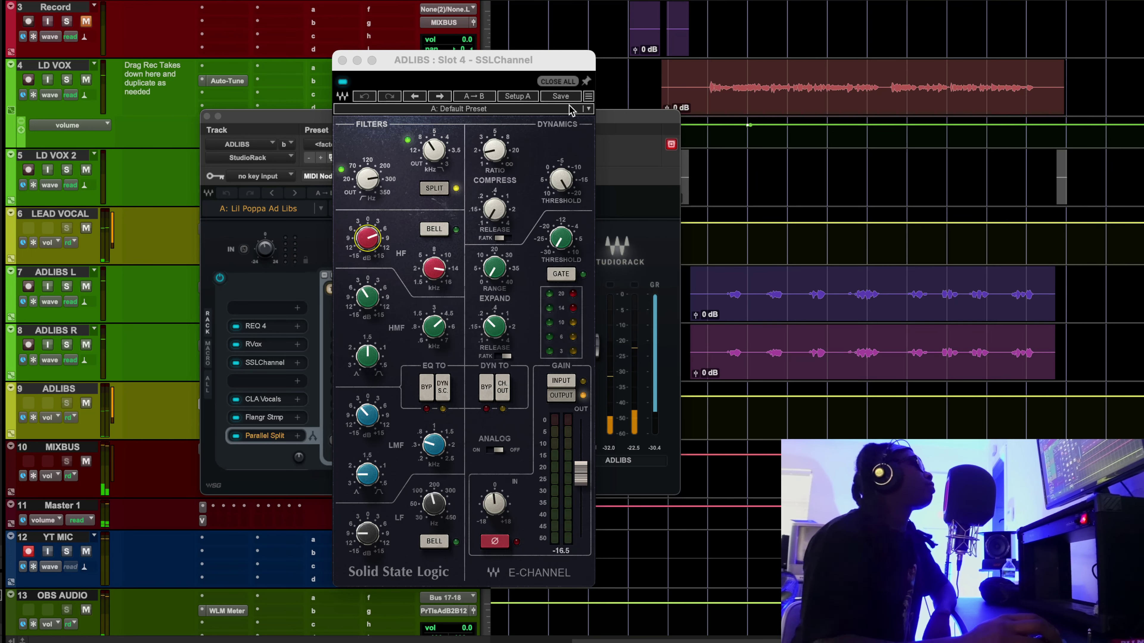
pyautogui.click(361, 235)
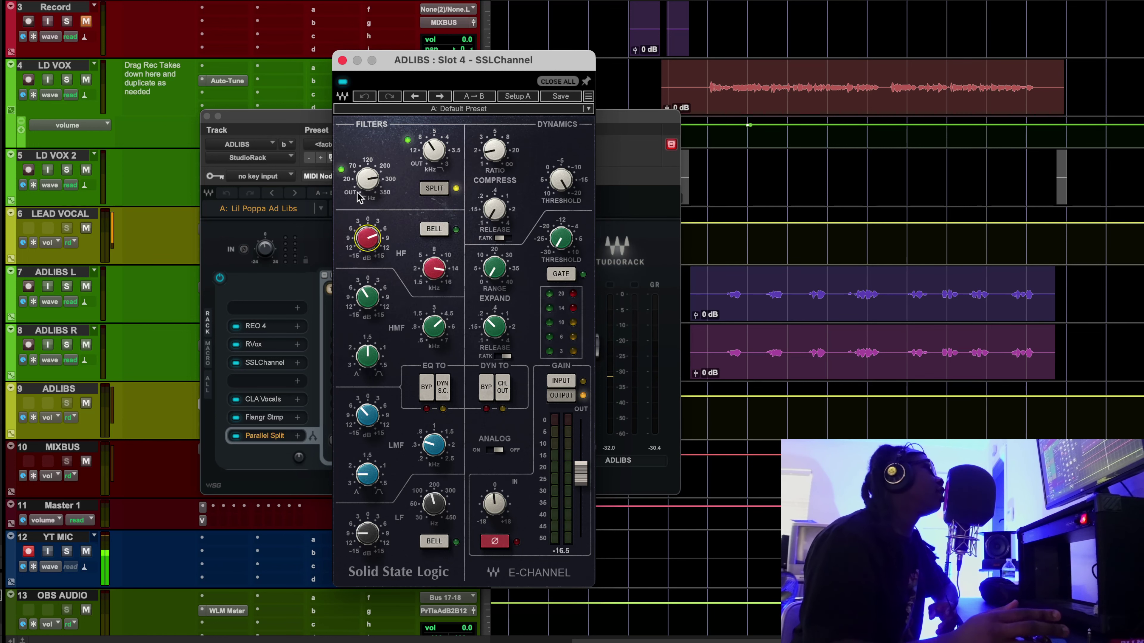
pyautogui.click(343, 61)
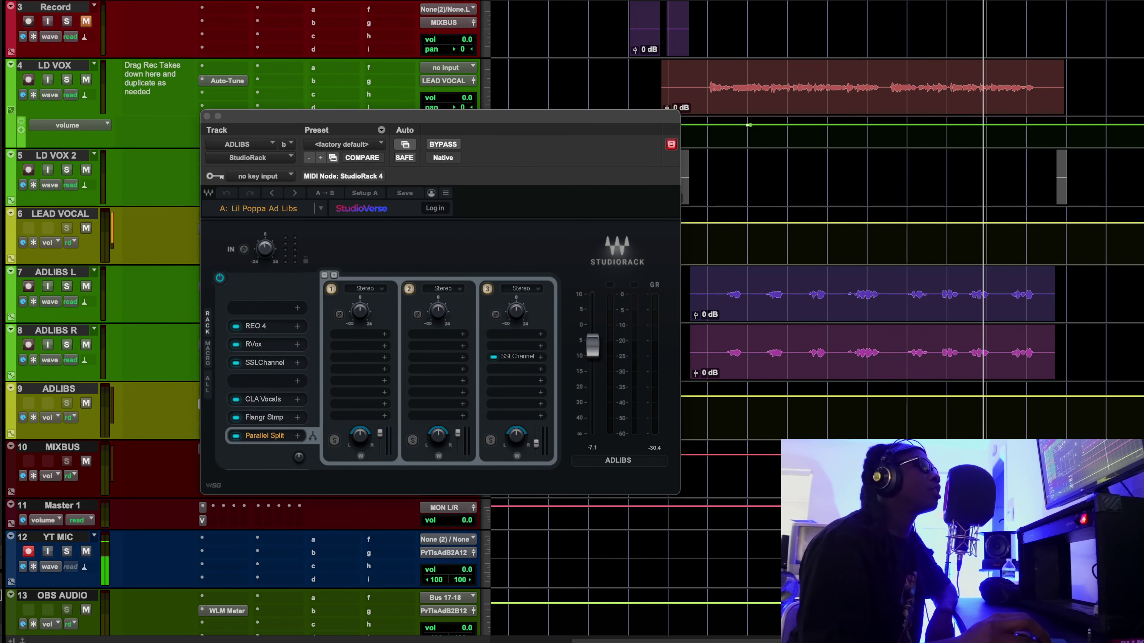
pyautogui.moveTo(1, 36); pyautogui.dragTo(706, 106)
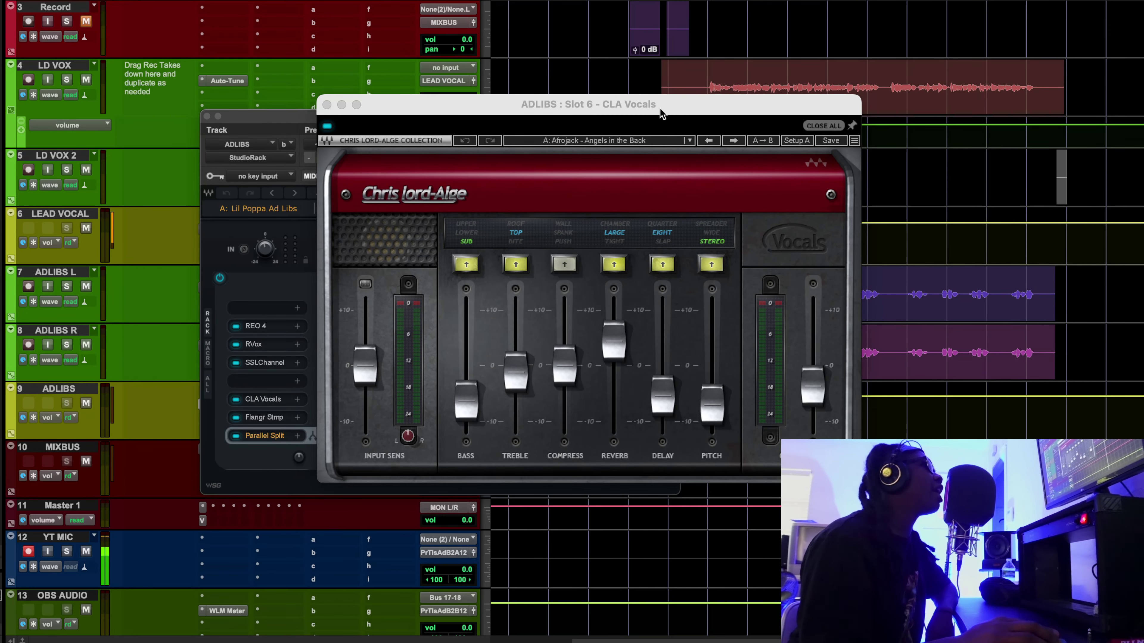
pyautogui.moveTo(662, 112); pyautogui.dragTo(661, 149)
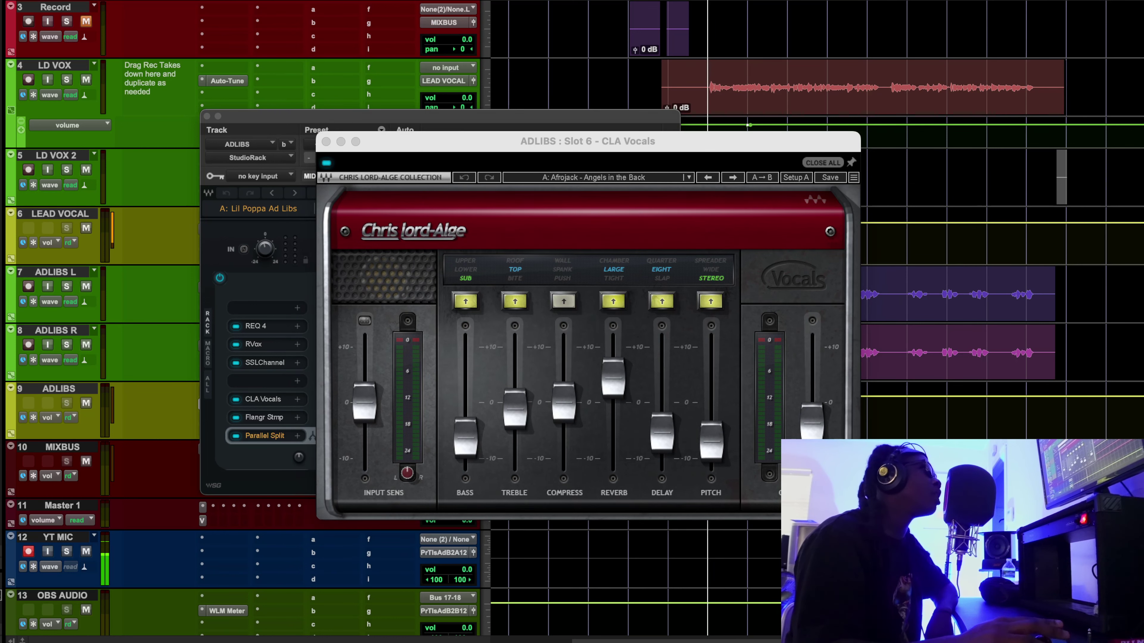
pyautogui.moveTo(707, 1); pyautogui.dragTo(1026, 1)
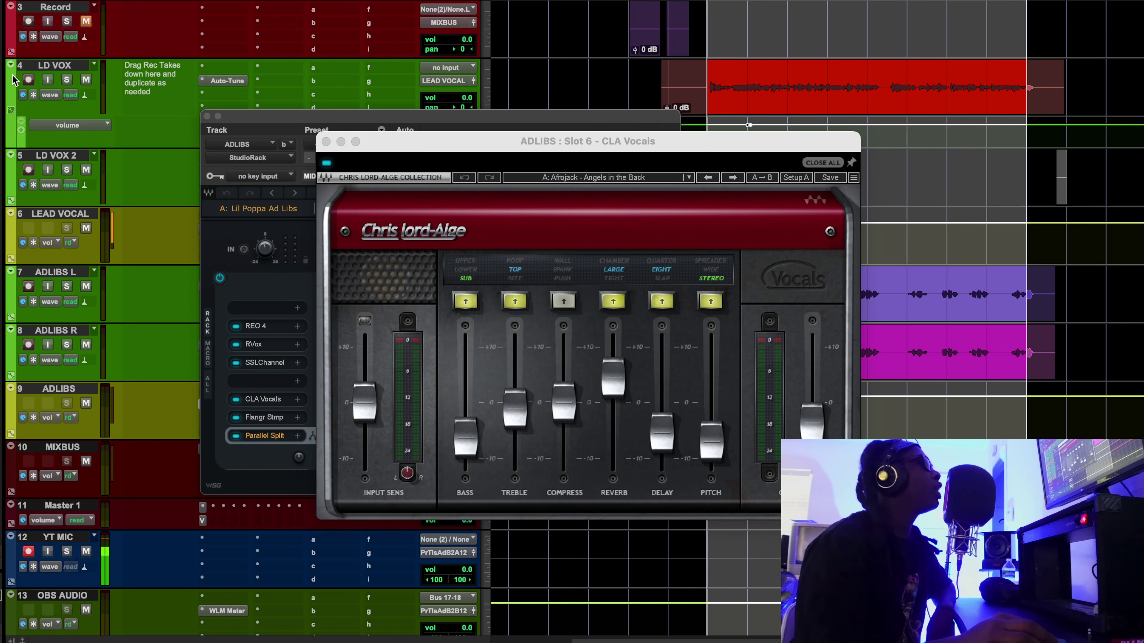
pyautogui.click(615, 378)
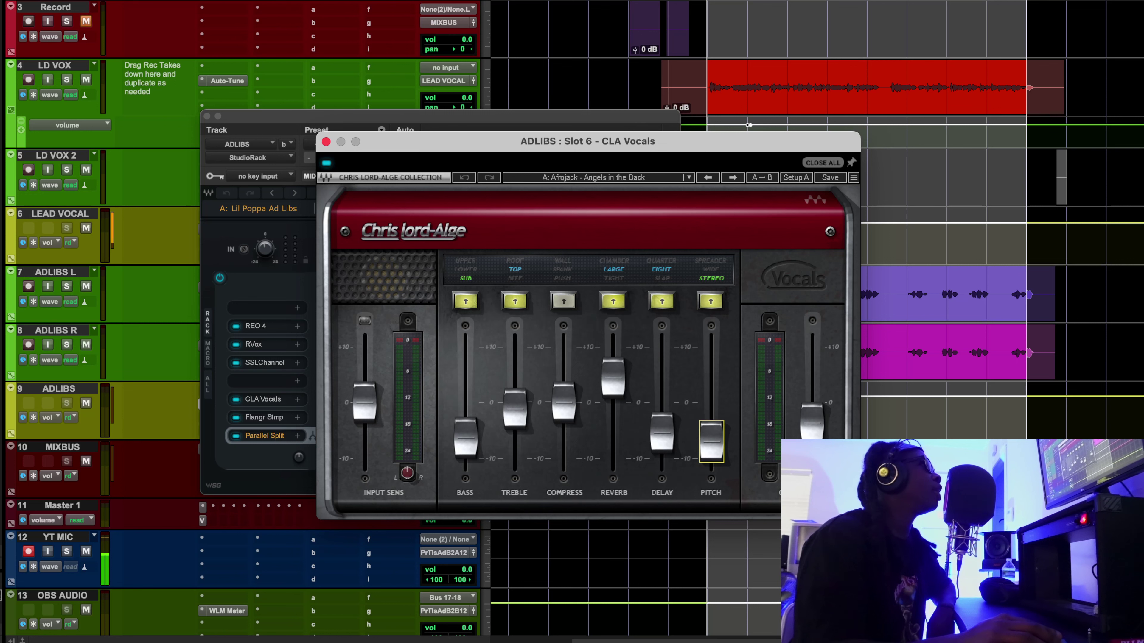
pyautogui.press('space')
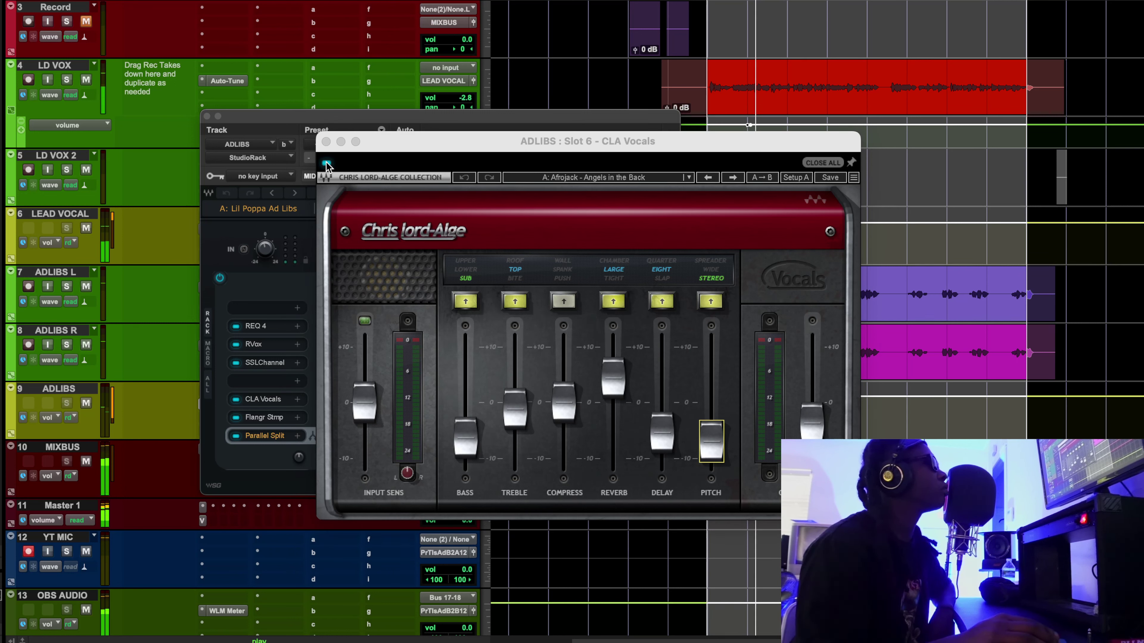
pyautogui.click(326, 163)
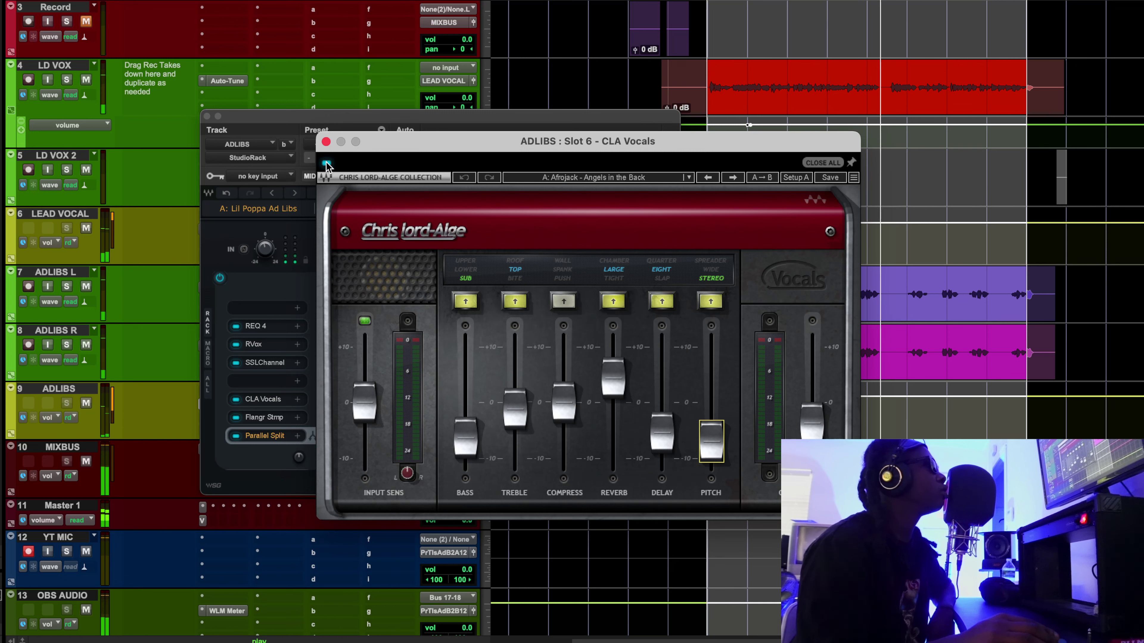
pyautogui.click(326, 163)
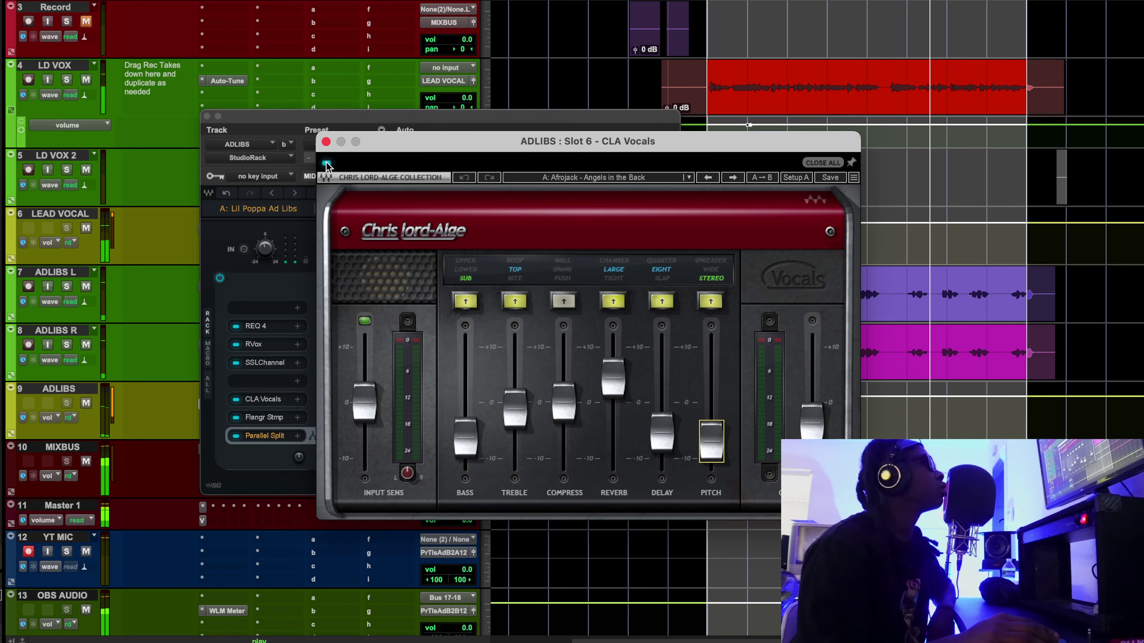
pyautogui.click(326, 163)
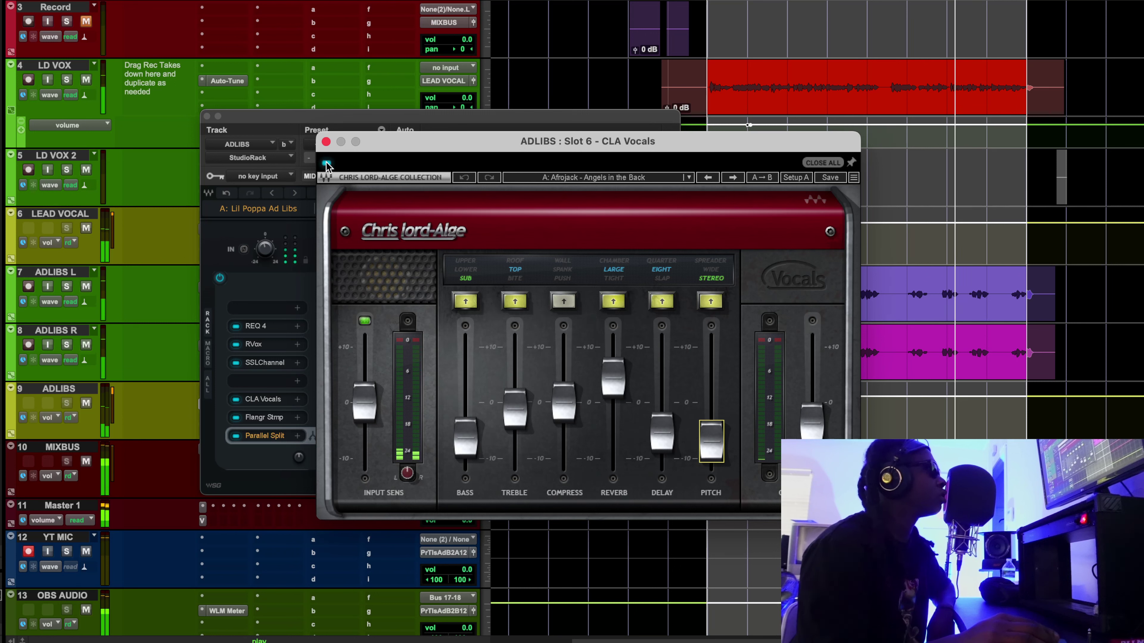
pyautogui.click(326, 163)
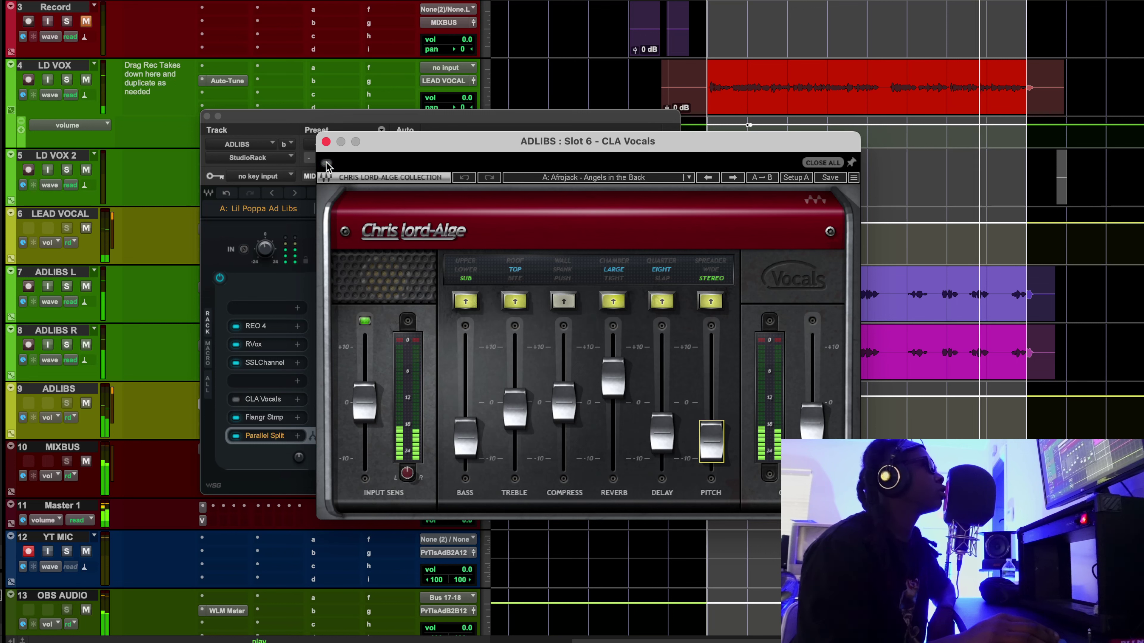
pyautogui.click(326, 163)
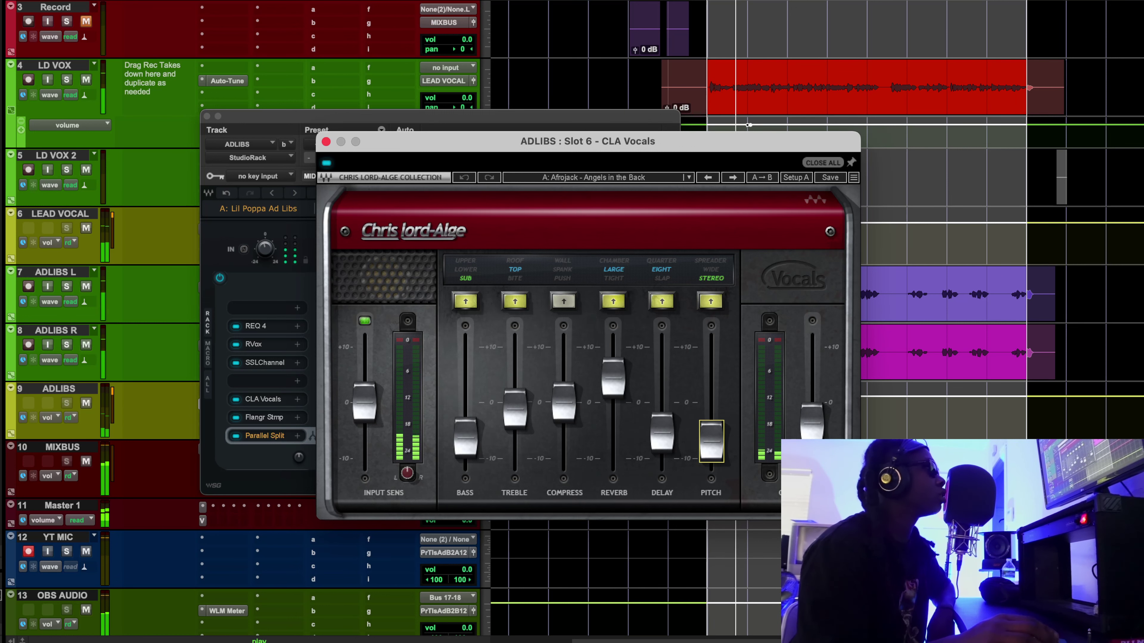
pyautogui.press('space')
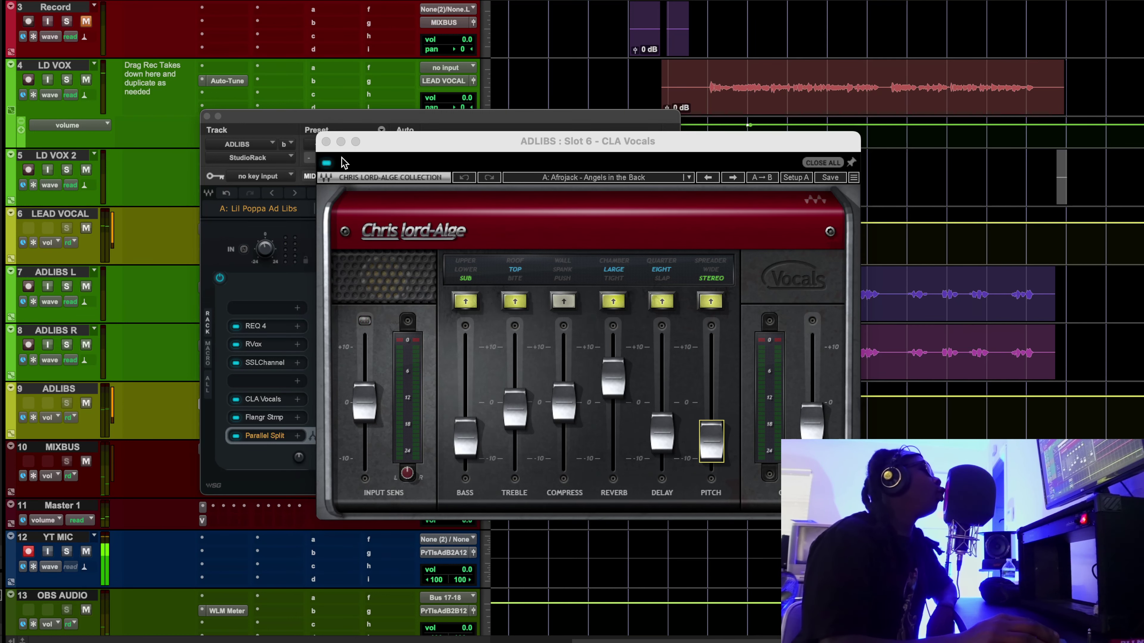
pyautogui.click(327, 142)
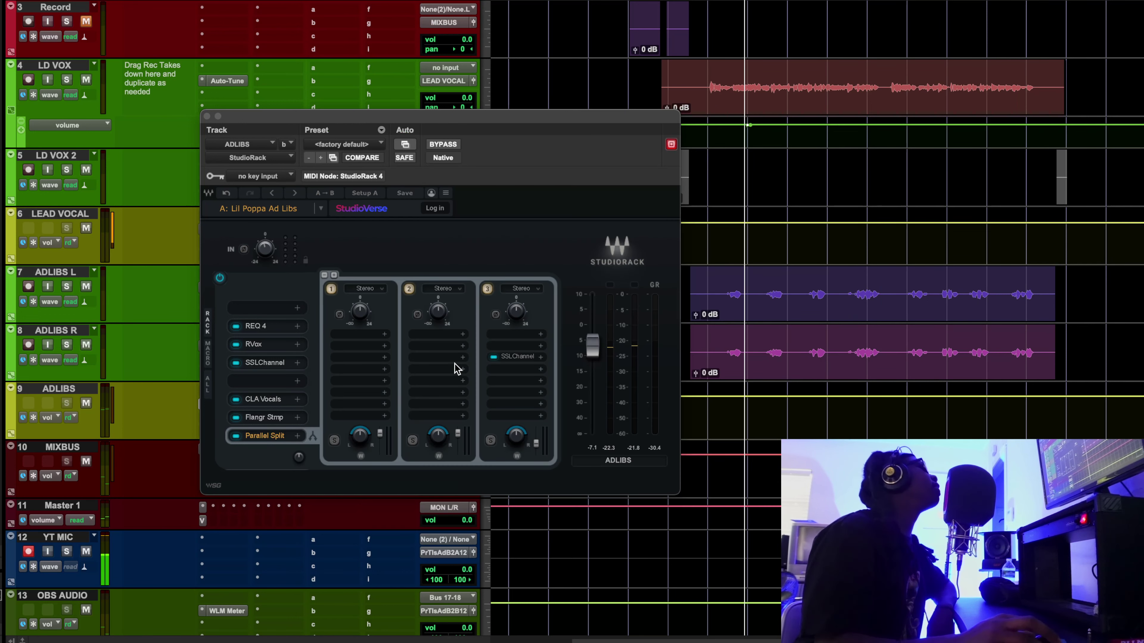
# Open chain 3's SSL E-Channel on ADLIBS and audition it with the beat
pyautogui.click(518, 356)
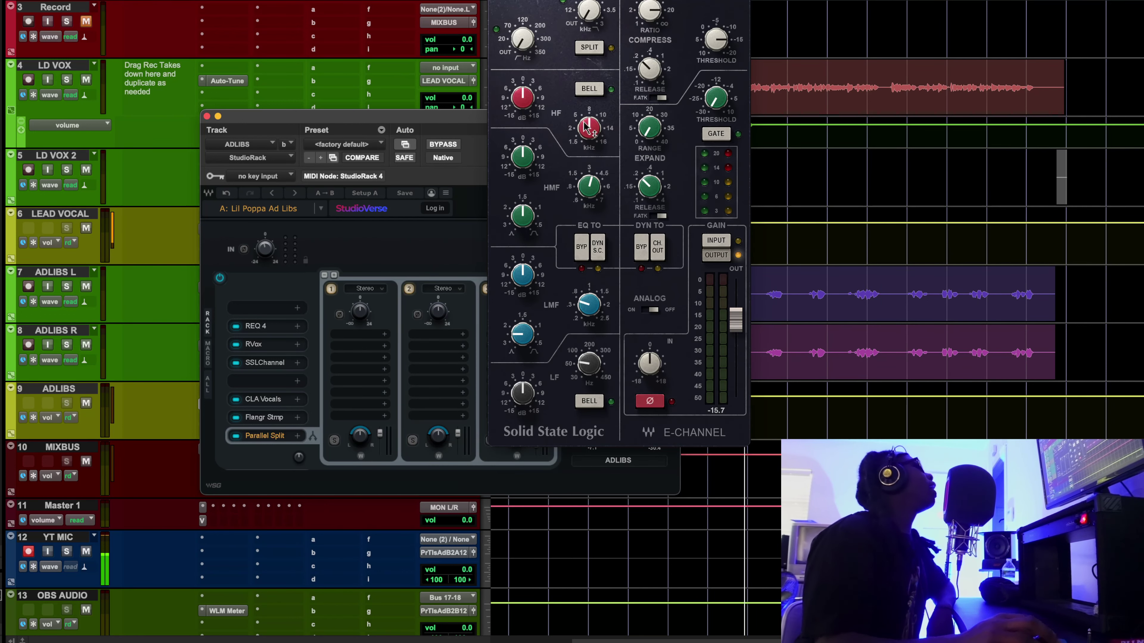
pyautogui.moveTo(587, 0); pyautogui.dragTo(439, 0)
pyautogui.press('space')
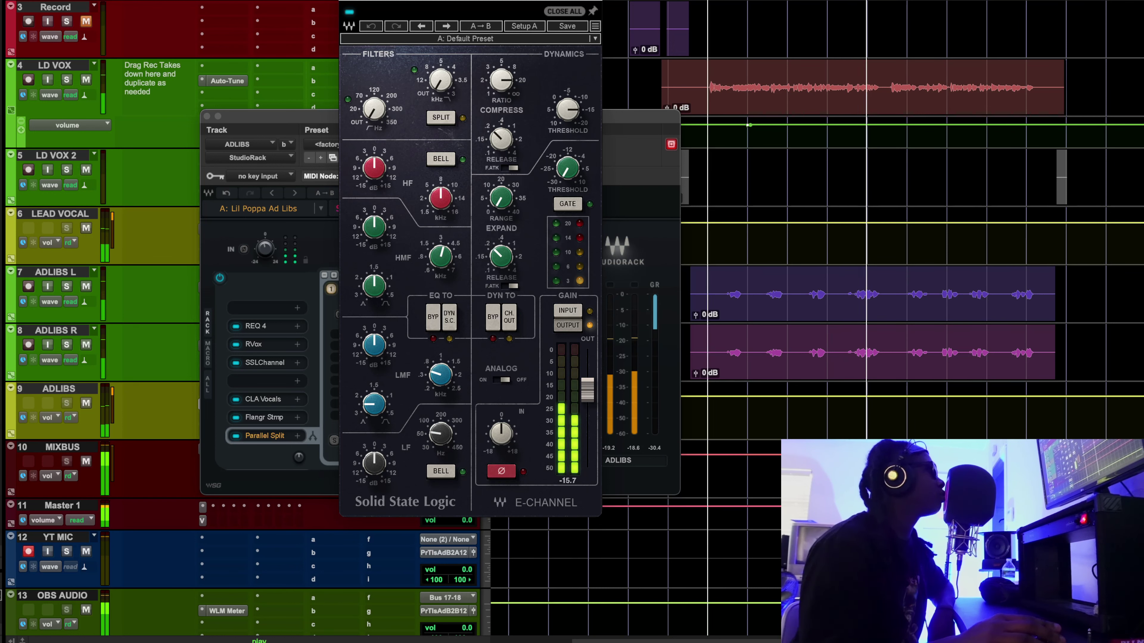
pyautogui.press('space')
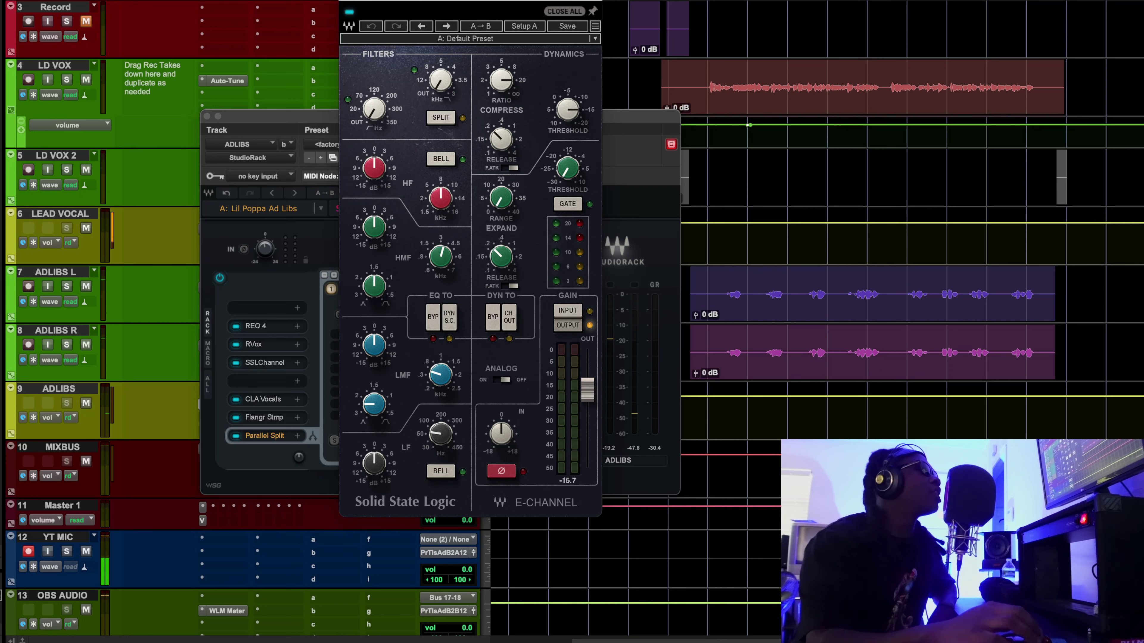
pyautogui.click(637, 131)
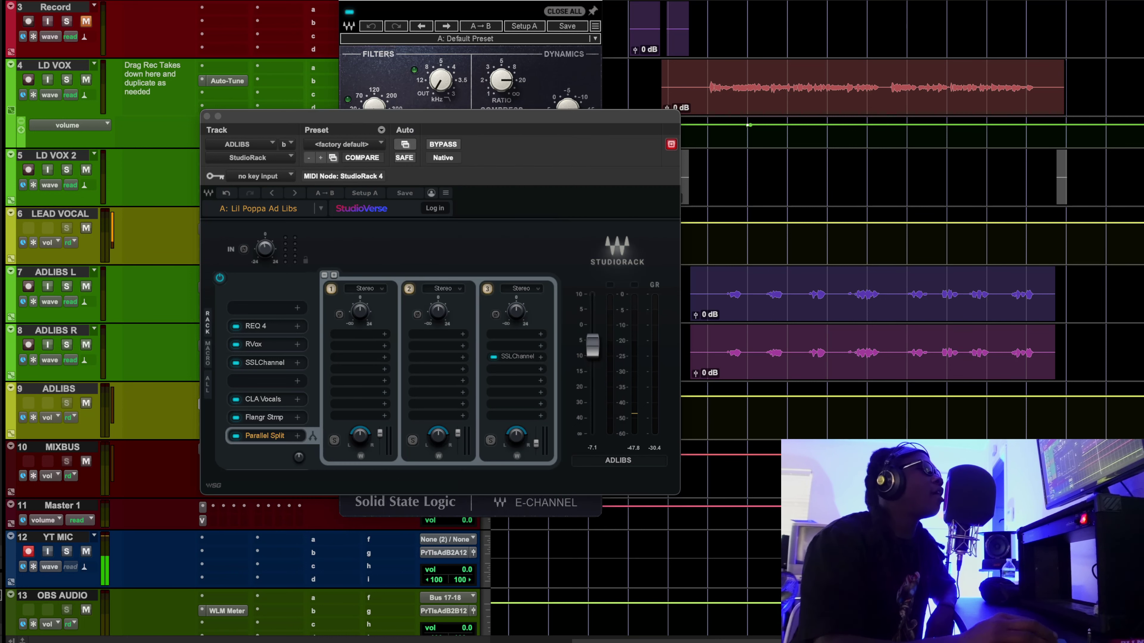